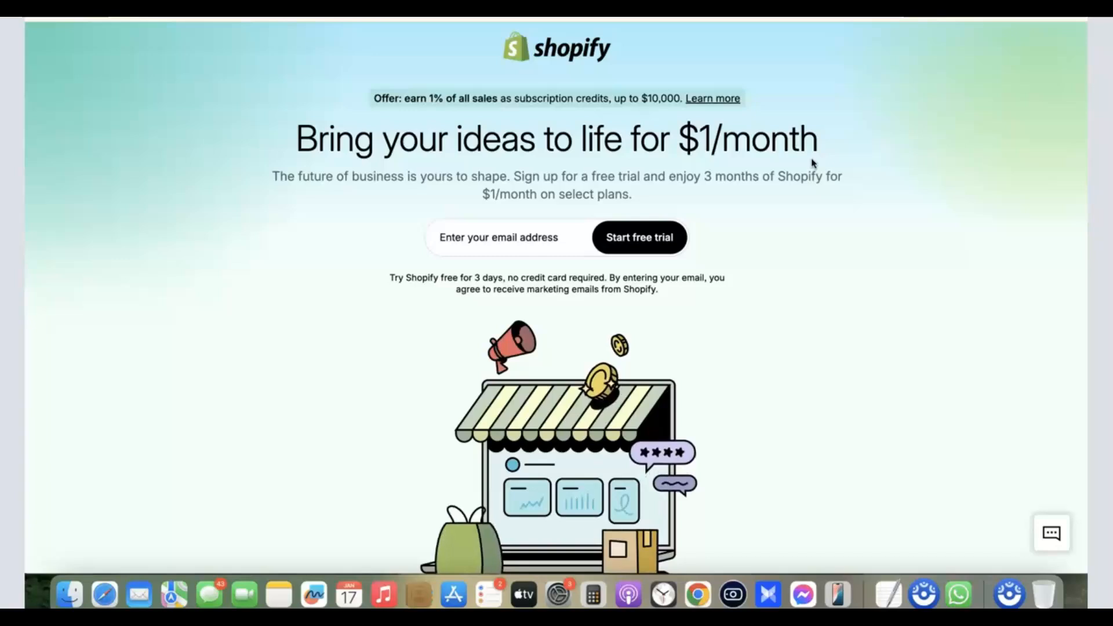
Sign up for a Shopify free trial using the autofilled saved account email.
{"action": "left_click", "coordinate": [544, 239]}
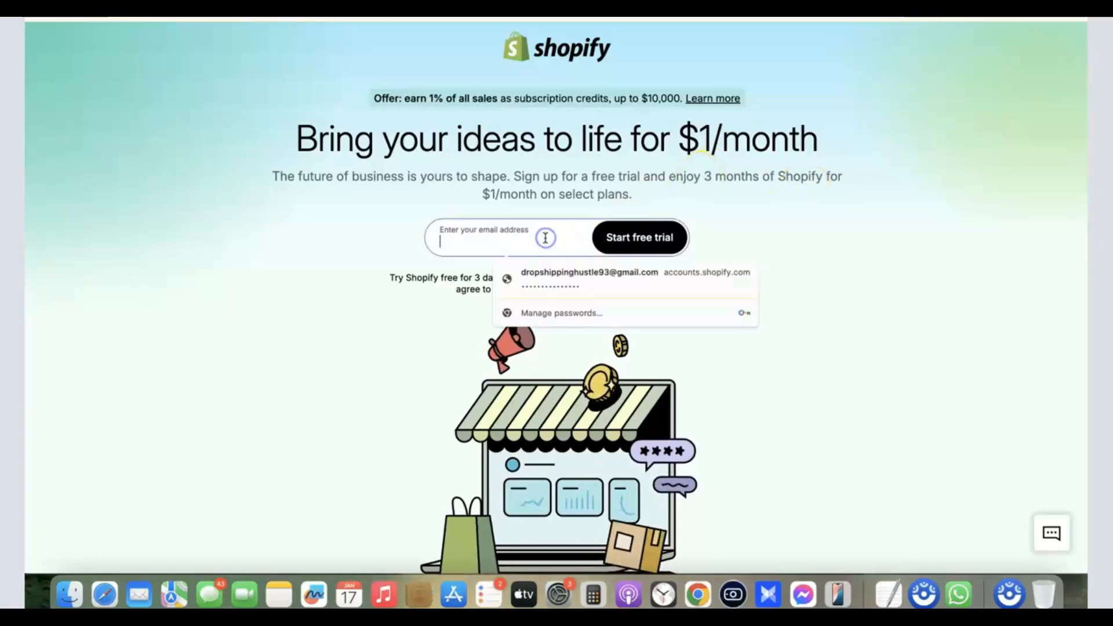
{"action": "left_click", "coordinate": [589, 277]}
{"action": "left_click", "coordinate": [773, 237]}
{"action": "left_click", "coordinate": [608, 254]}
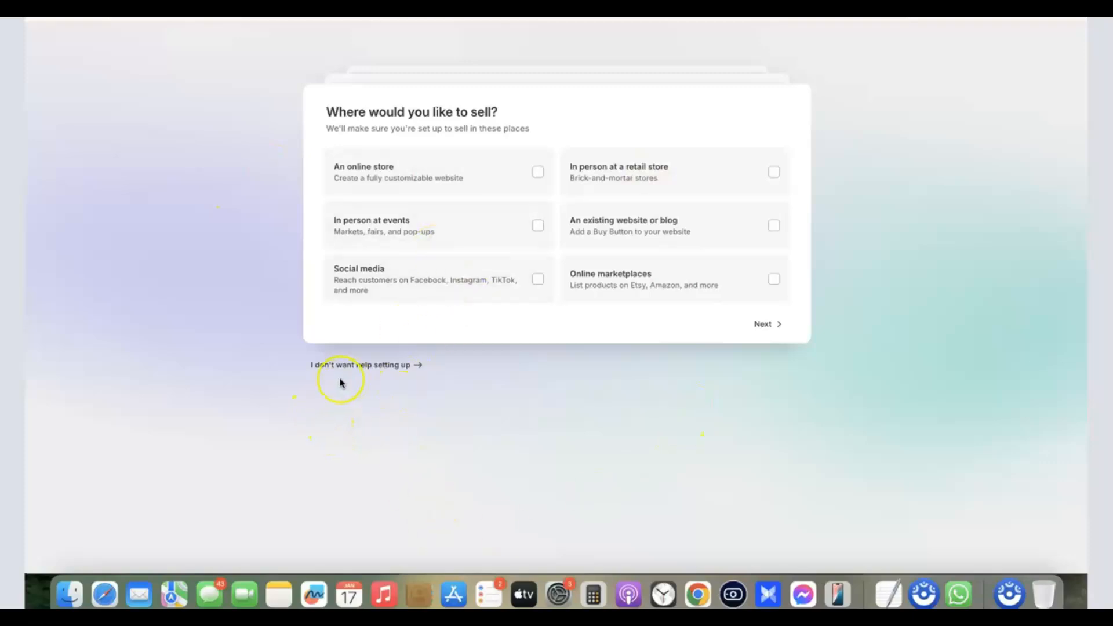
Skip the guided setup questions and the plan choice to create the store.
{"action": "left_click", "coordinate": [373, 364]}
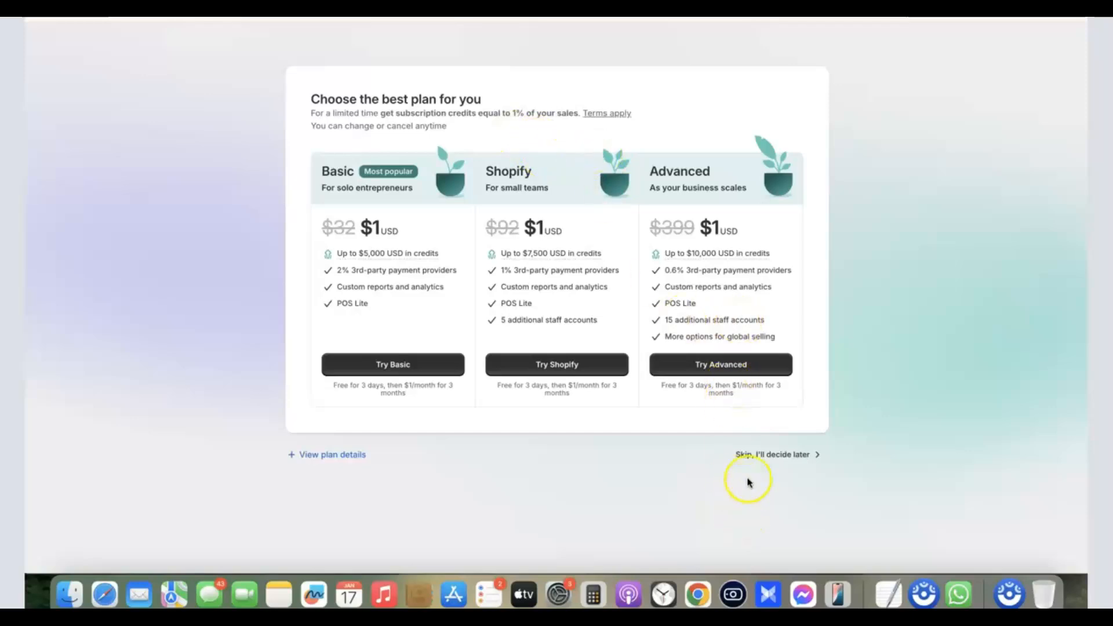
{"action": "left_click", "coordinate": [764, 455]}
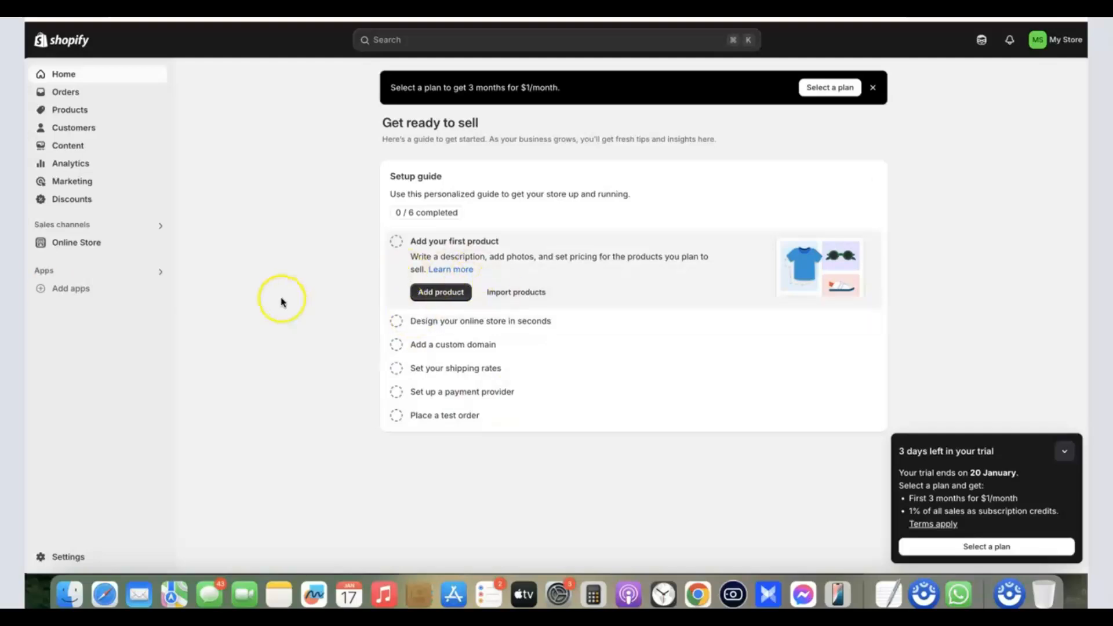
Go to Online Store Themes and open the live storefront in a new tab.
{"action": "left_click", "coordinate": [79, 97]}
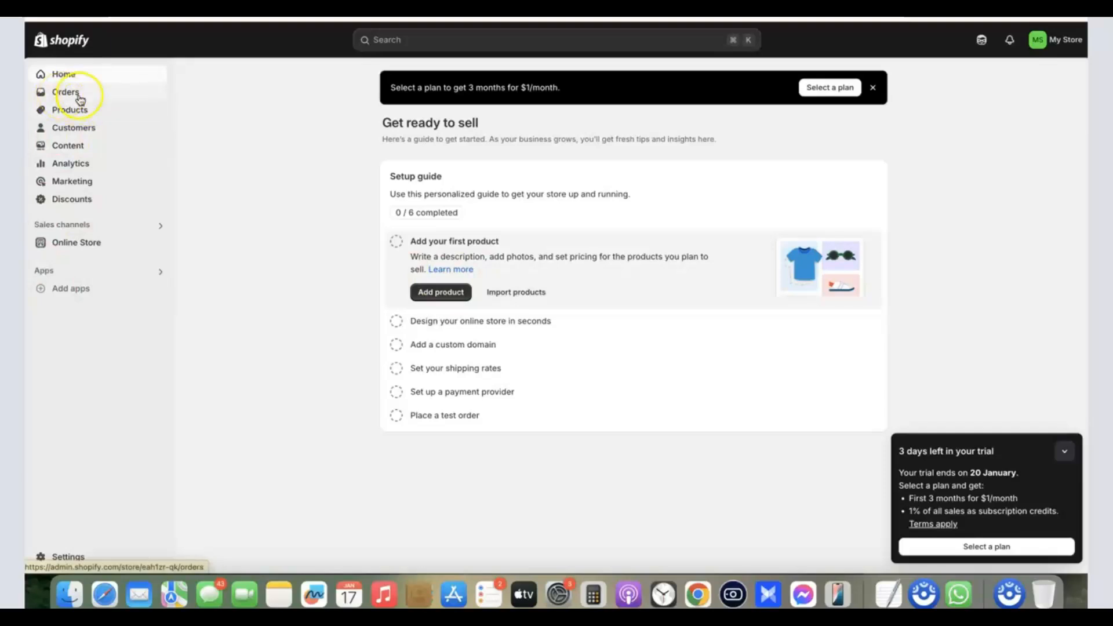
{"action": "left_click", "coordinate": [71, 114]}
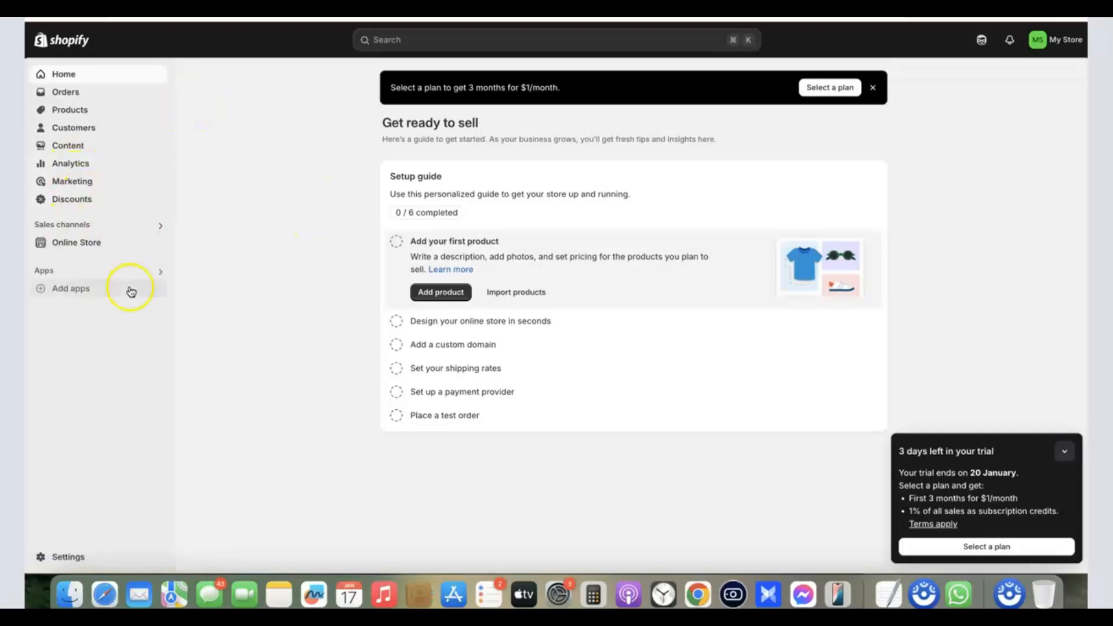
{"action": "left_click", "coordinate": [78, 244]}
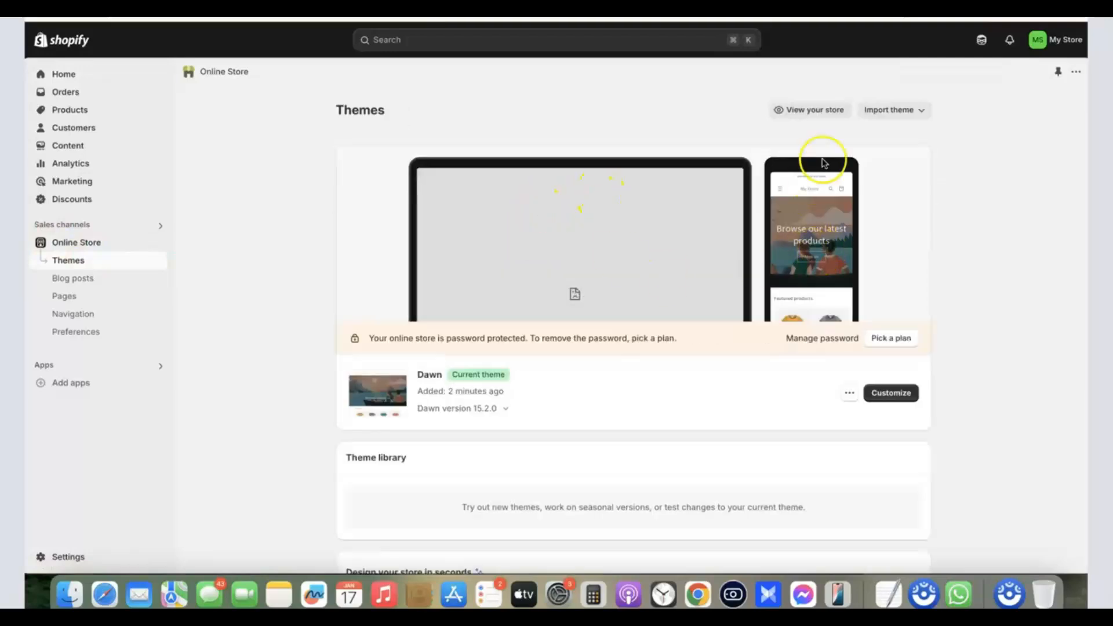
{"action": "right_click", "coordinate": [815, 108]}
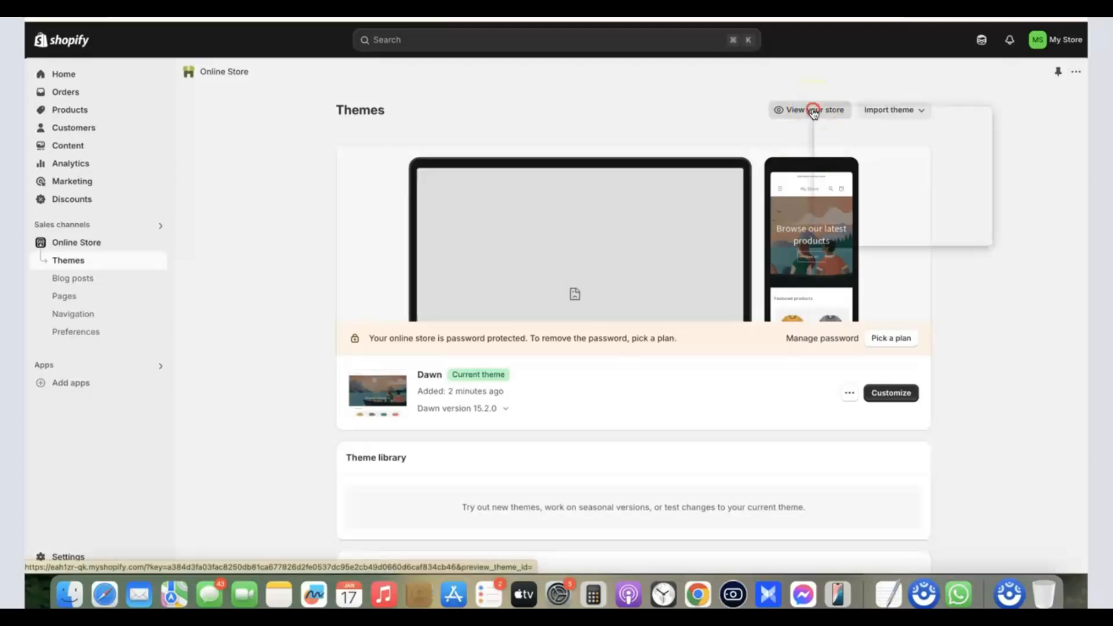
{"action": "left_click", "coordinate": [826, 114]}
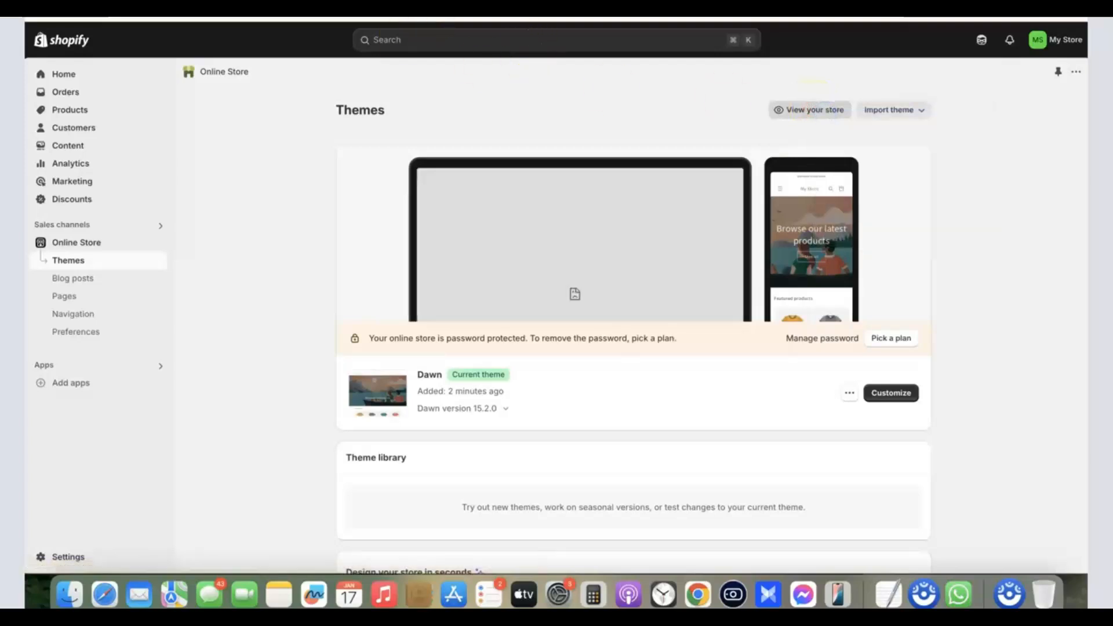
{"action": "key", "text": "ctrl+Tab"}
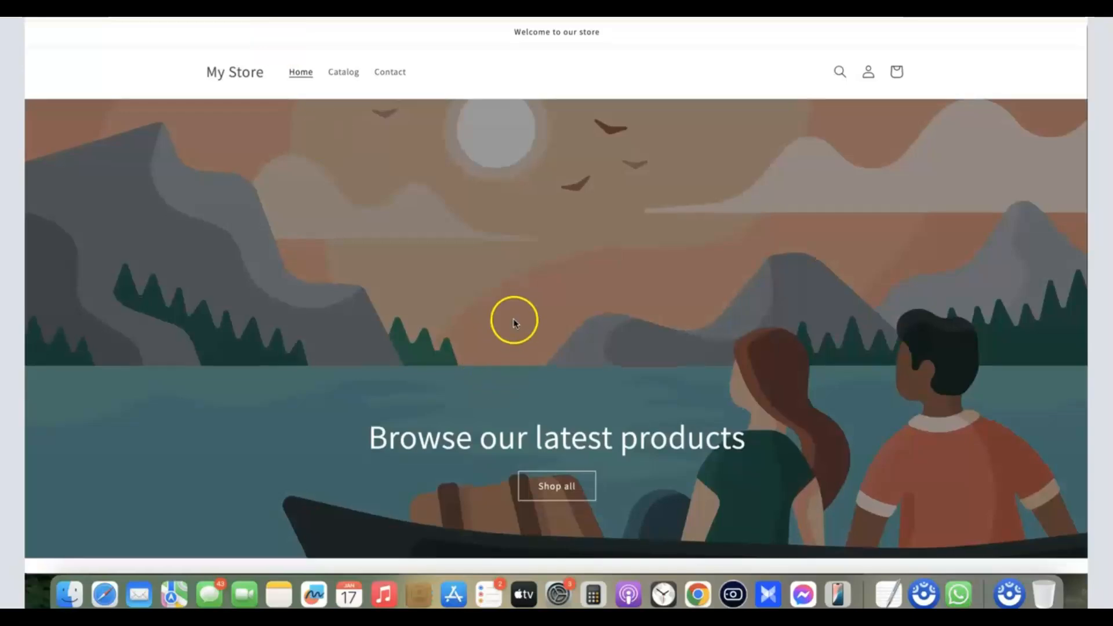
Scroll through the Dawn storefront home page, then return to the admin Themes tab.
{"action": "scroll", "coordinate": [514, 321], "scroll_direction": "down", "scroll_amount": 10}
{"action": "scroll", "coordinate": [549, 385], "scroll_direction": "up", "scroll_amount": 10}
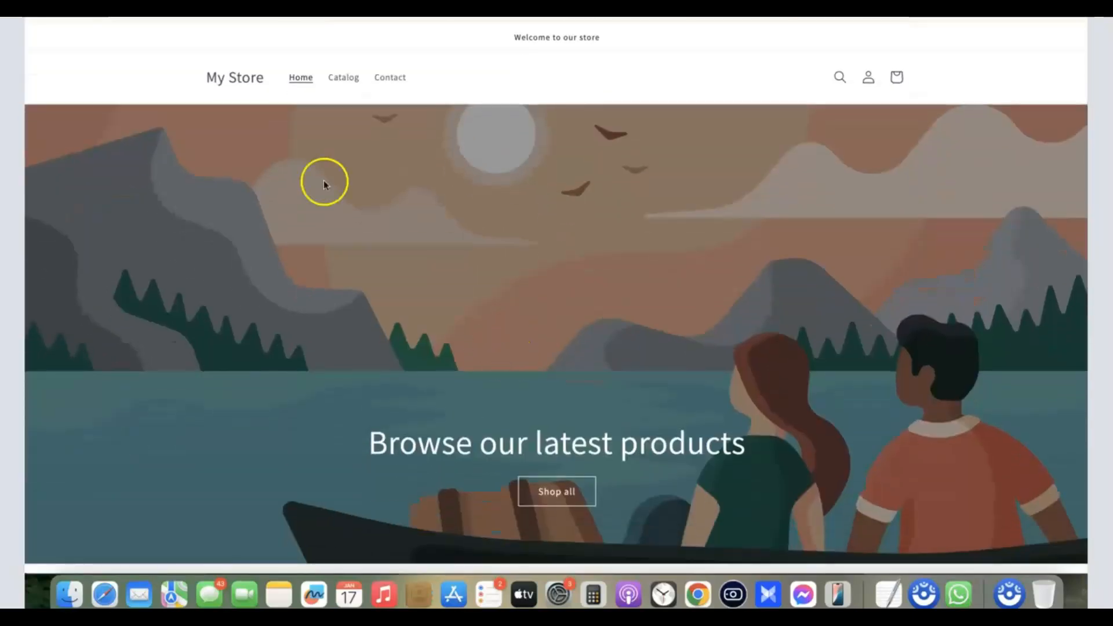
{"action": "key", "text": "ctrl+shift+Tab"}
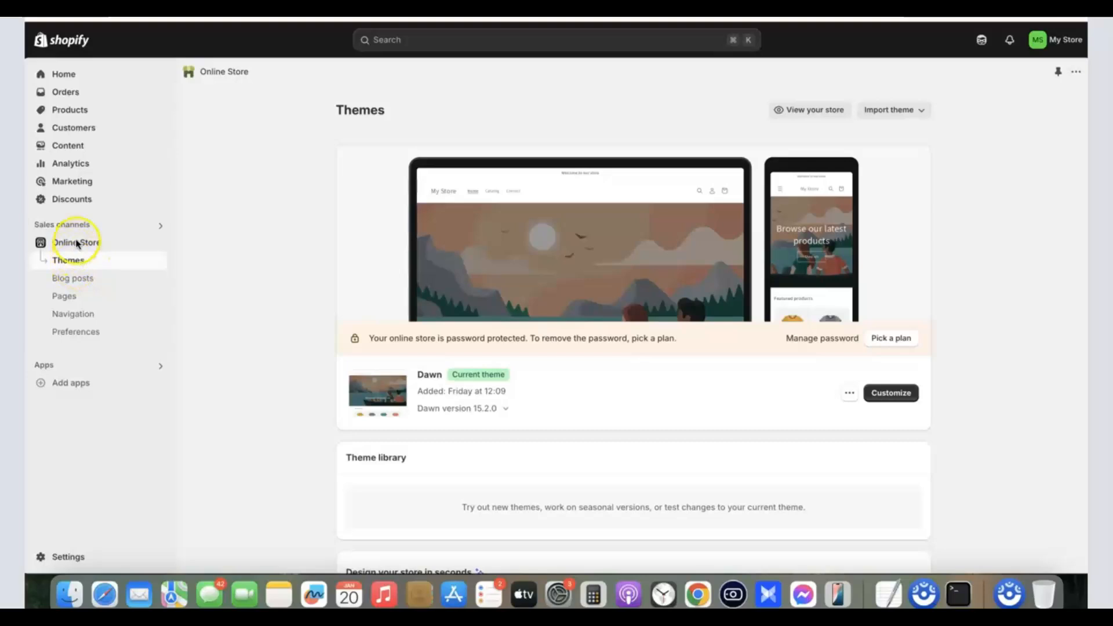
Scroll to Popular free themes and view the Sense theme's demo store.
{"action": "scroll", "coordinate": [75, 269], "scroll_direction": "up", "scroll_amount": 5}
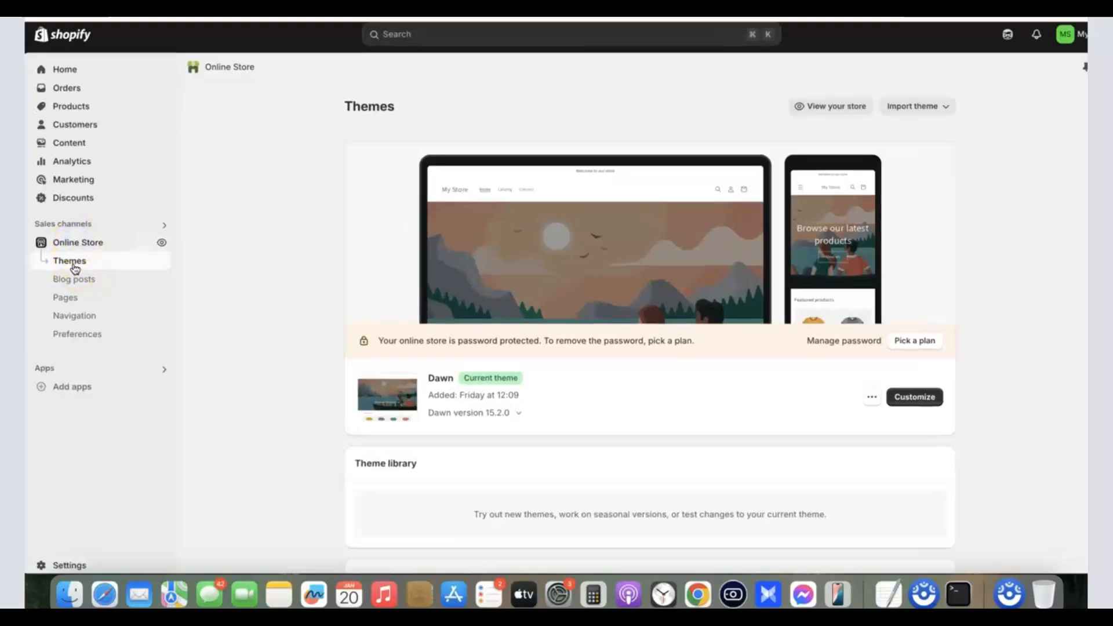
{"action": "scroll", "coordinate": [139, 293], "scroll_direction": "down", "scroll_amount": 3}
{"action": "scroll", "coordinate": [139, 293], "scroll_direction": "down", "scroll_amount": 3}
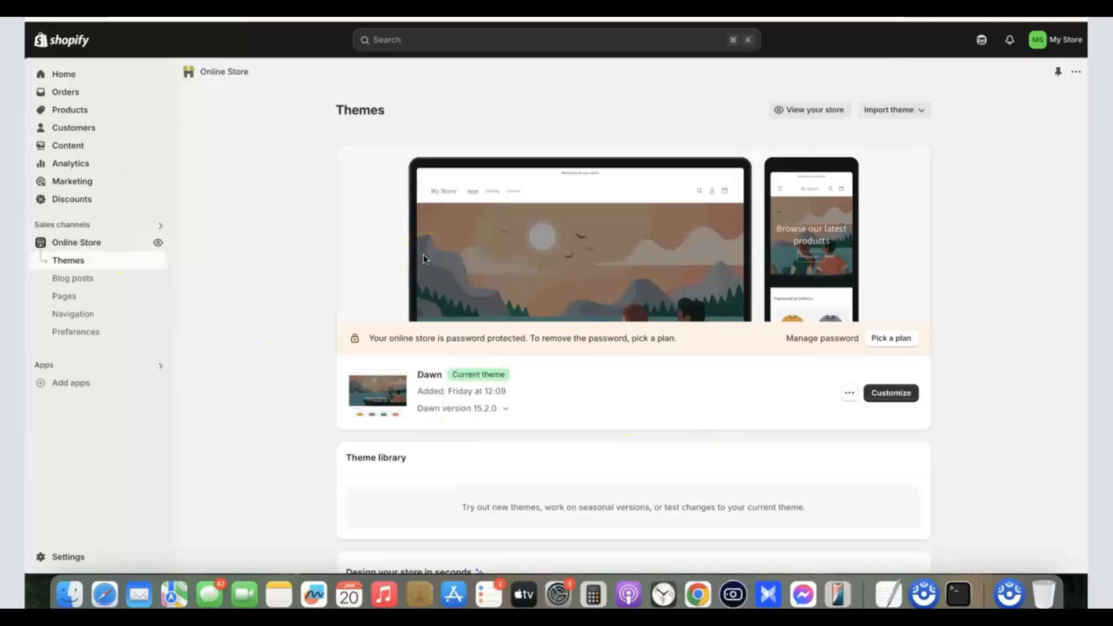
{"action": "scroll", "coordinate": [424, 260], "scroll_direction": "down", "scroll_amount": 8}
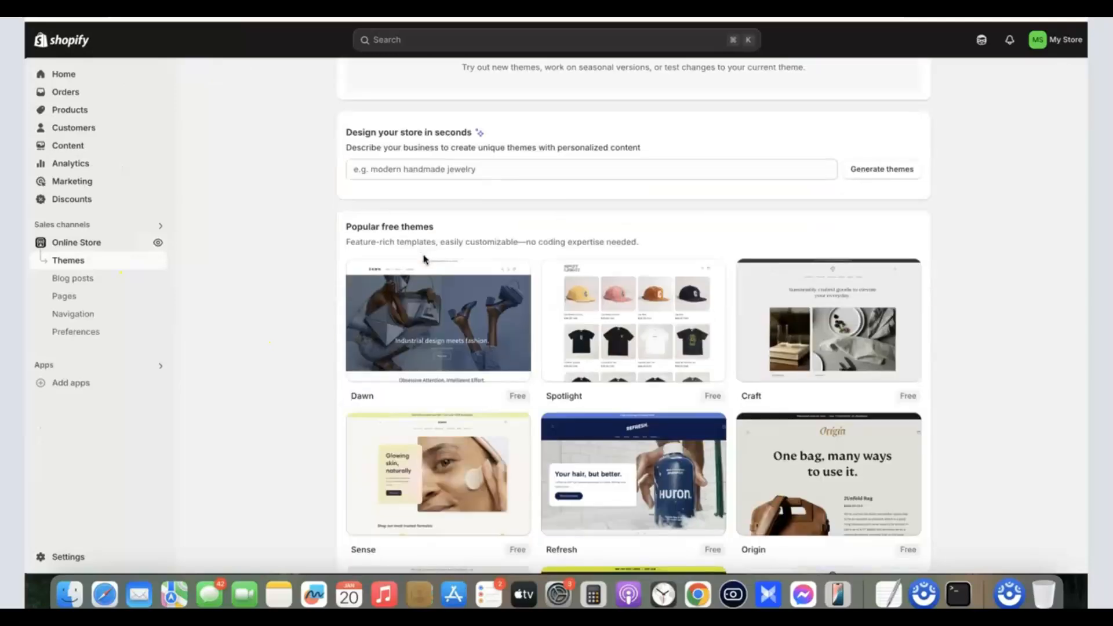
{"action": "mouse_move", "coordinate": [604, 307]}
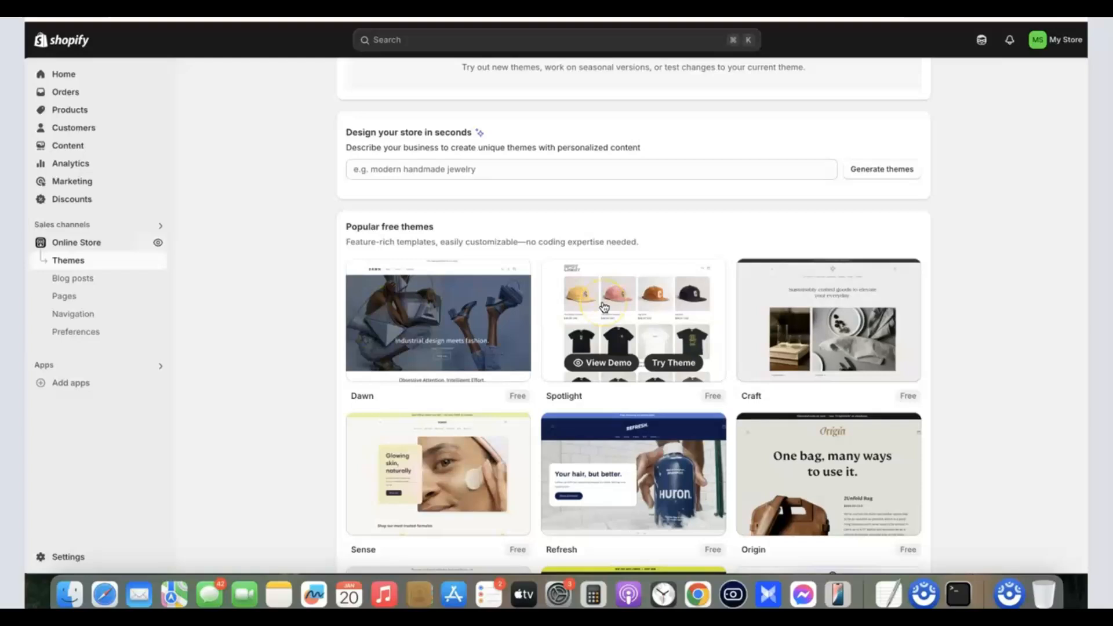
{"action": "scroll", "coordinate": [580, 288], "scroll_direction": "down", "scroll_amount": 5}
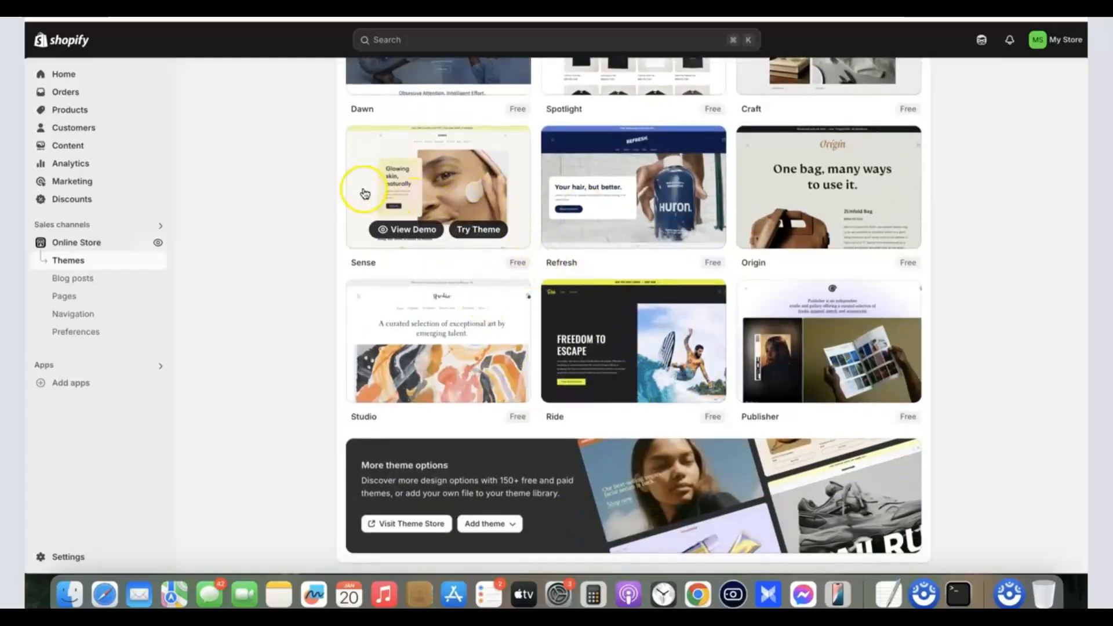
{"action": "mouse_move", "coordinate": [636, 315]}
{"action": "scroll", "coordinate": [465, 311], "scroll_direction": "up", "scroll_amount": 5}
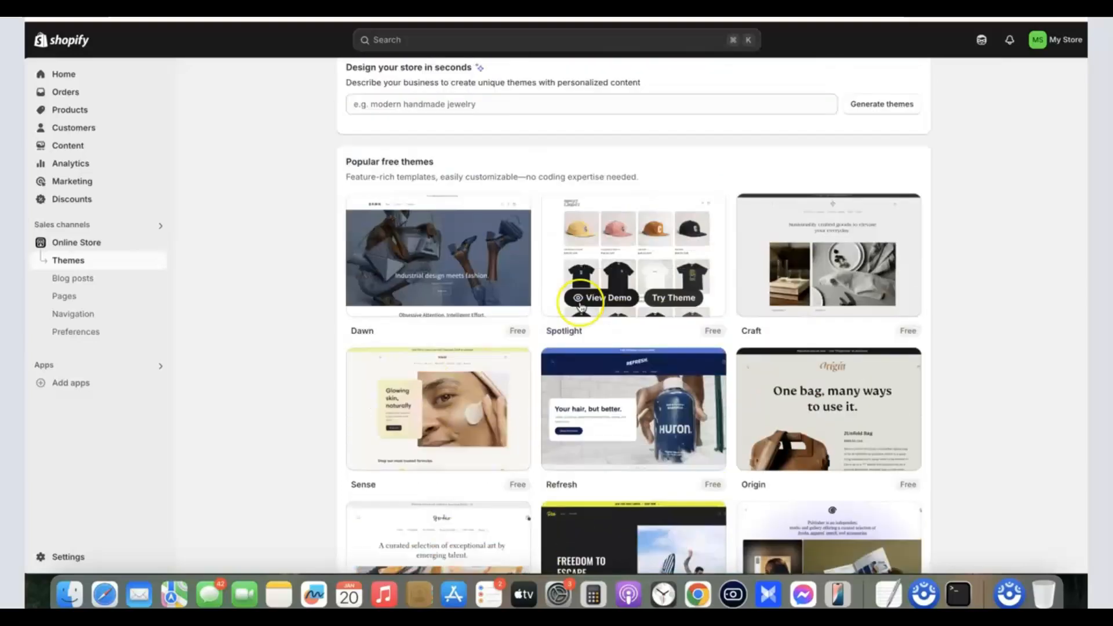
{"action": "scroll", "coordinate": [552, 248], "scroll_direction": "up", "scroll_amount": 1}
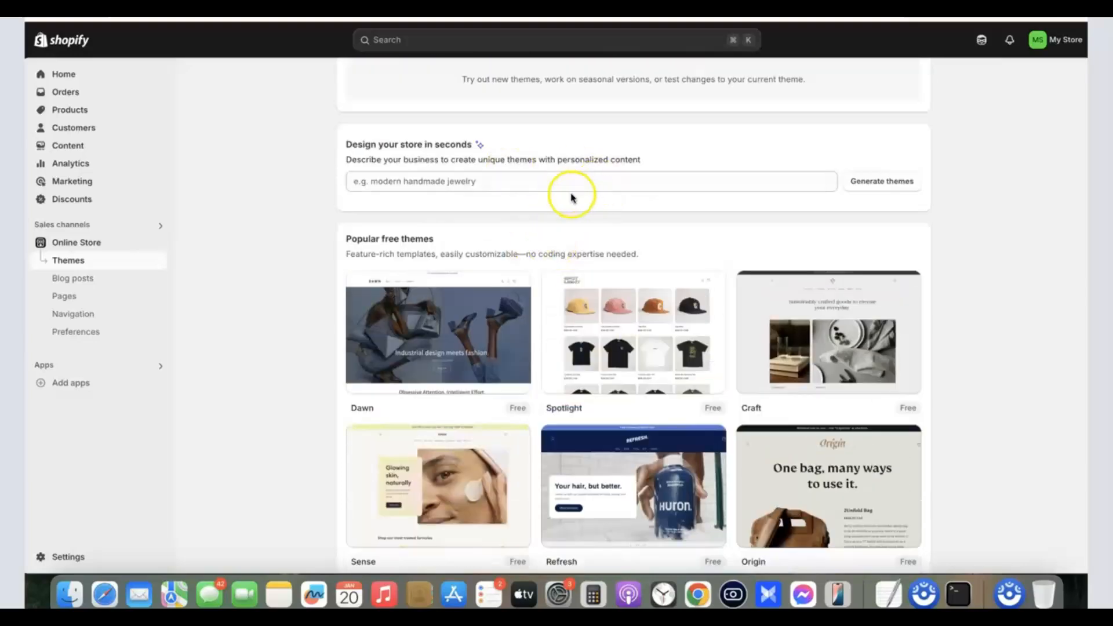
{"action": "scroll", "coordinate": [564, 187], "scroll_direction": "down", "scroll_amount": 2}
{"action": "mouse_move", "coordinate": [371, 418]}
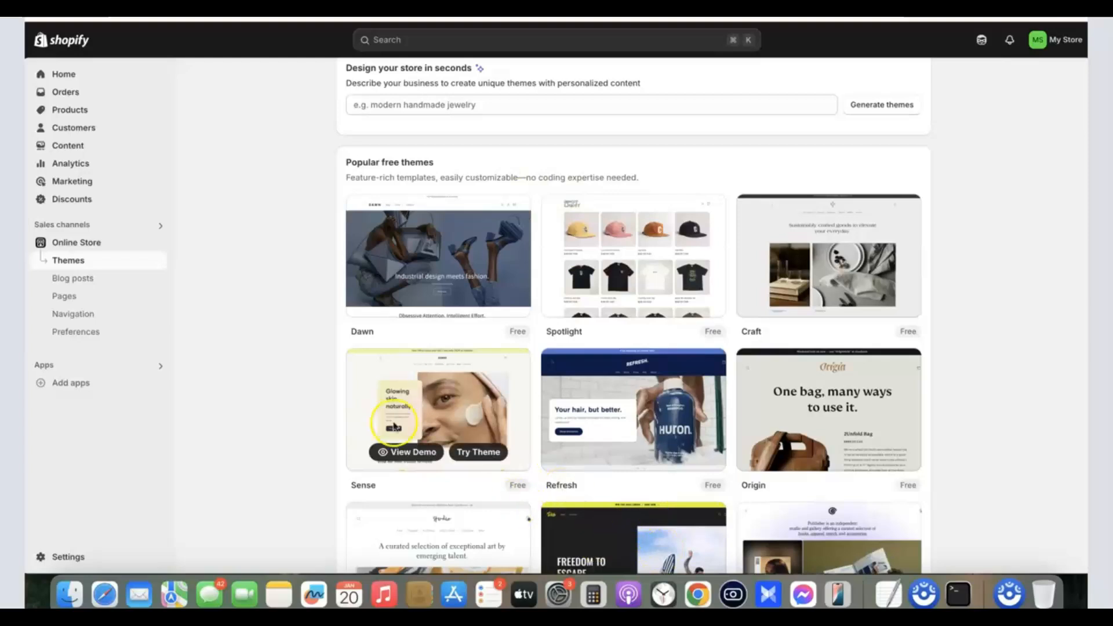
{"action": "scroll", "coordinate": [676, 374], "scroll_direction": "down", "scroll_amount": 3}
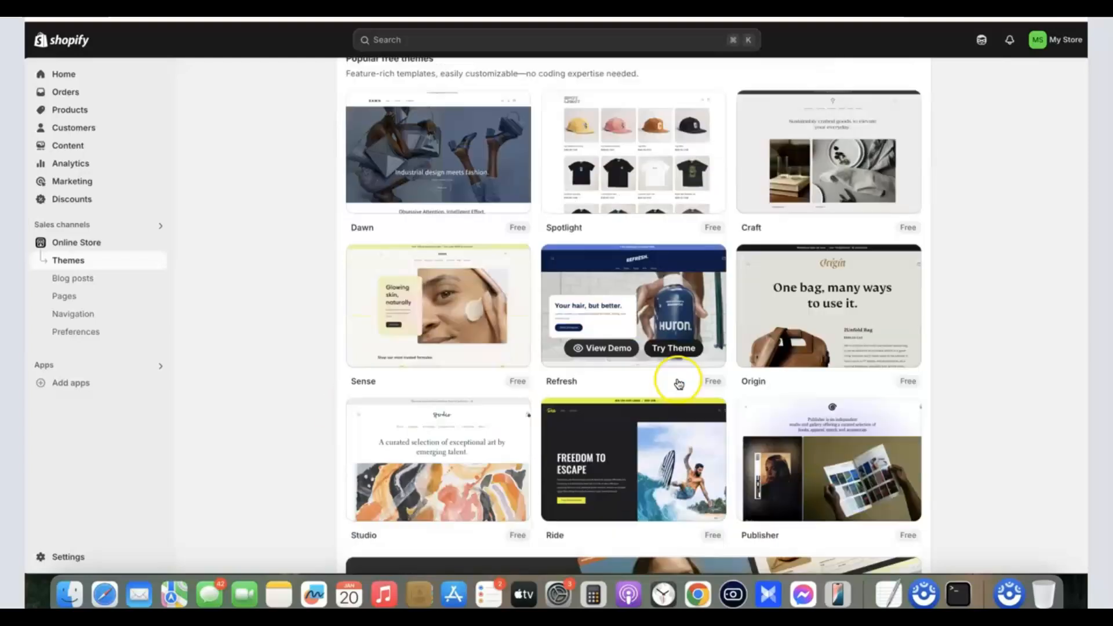
{"action": "left_click", "coordinate": [391, 290]}
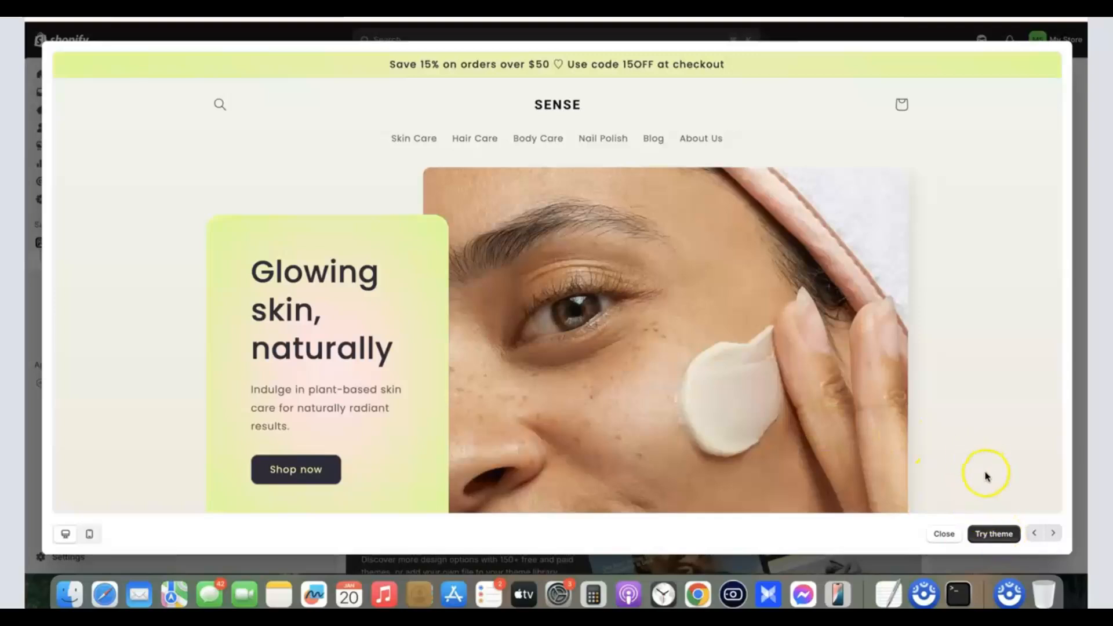
Try the Sense theme so it opens as a draft in the theme editor.
{"action": "left_click", "coordinate": [994, 535]}
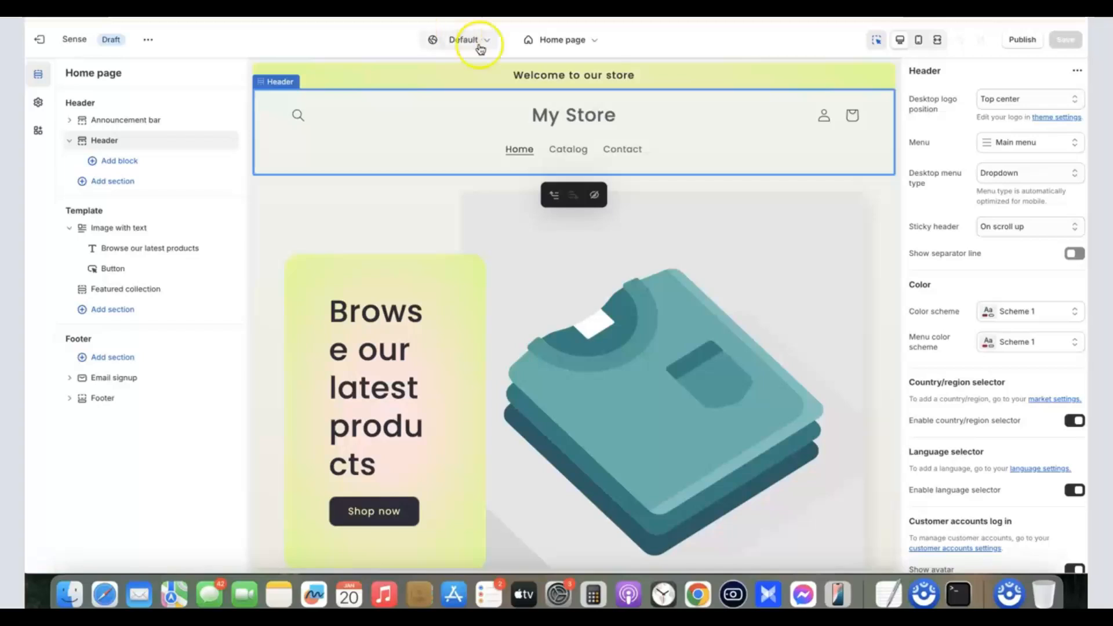
{"action": "left_click_drag", "start_coordinate": [97, 161], "coordinate": [100, 120]}
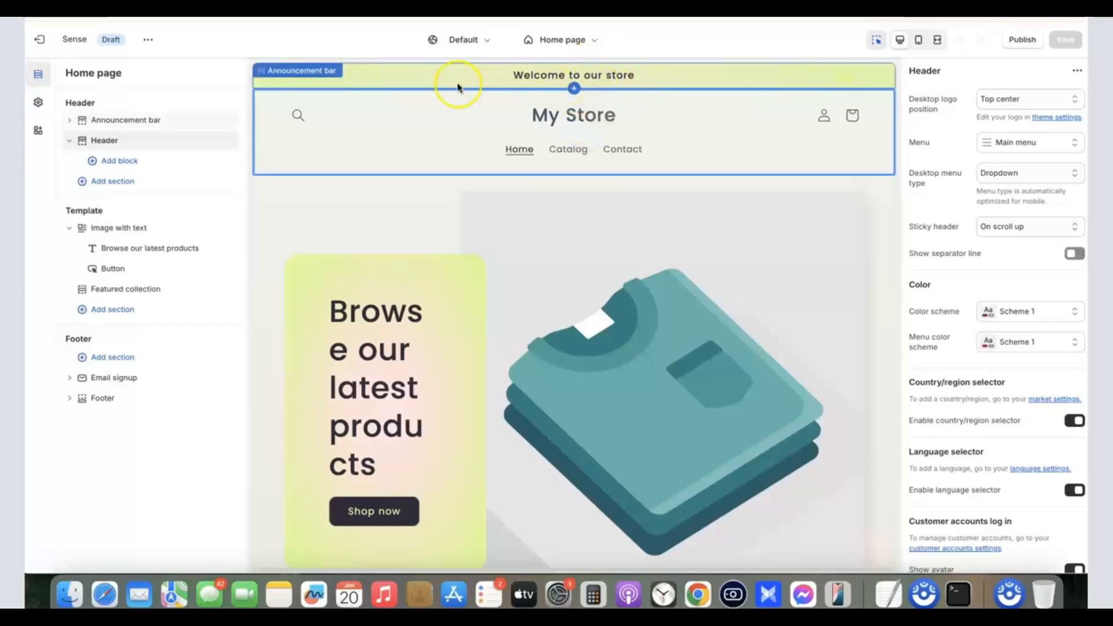
Replace the announcement text with 'Get Free Shipping on All Products', then show Theme settings.
{"action": "left_click", "coordinate": [117, 120]}
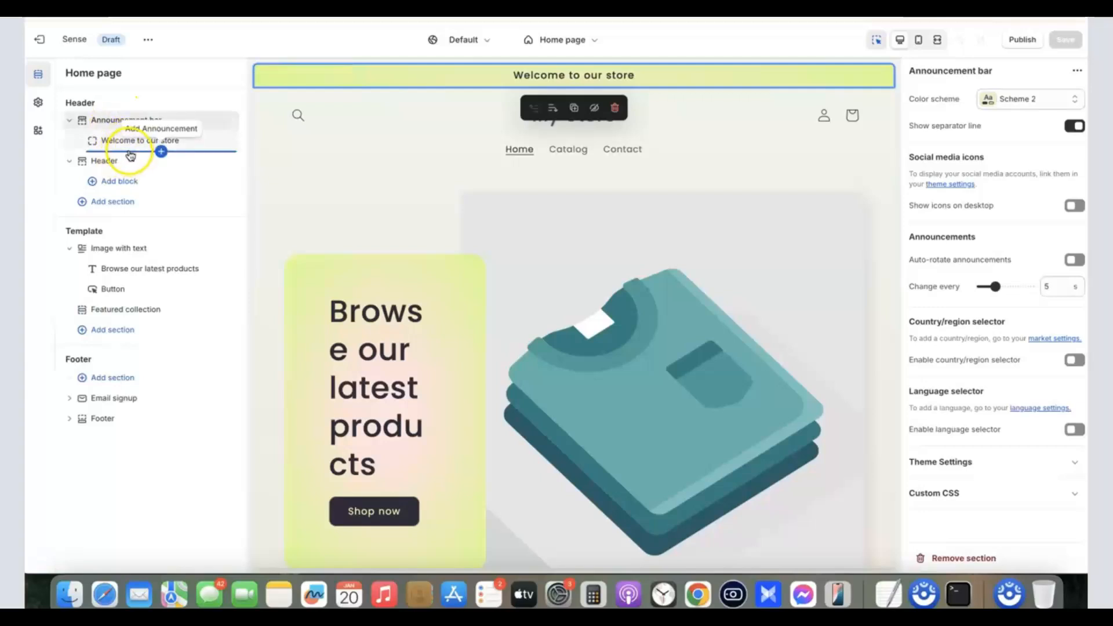
{"action": "left_click", "coordinate": [126, 141]}
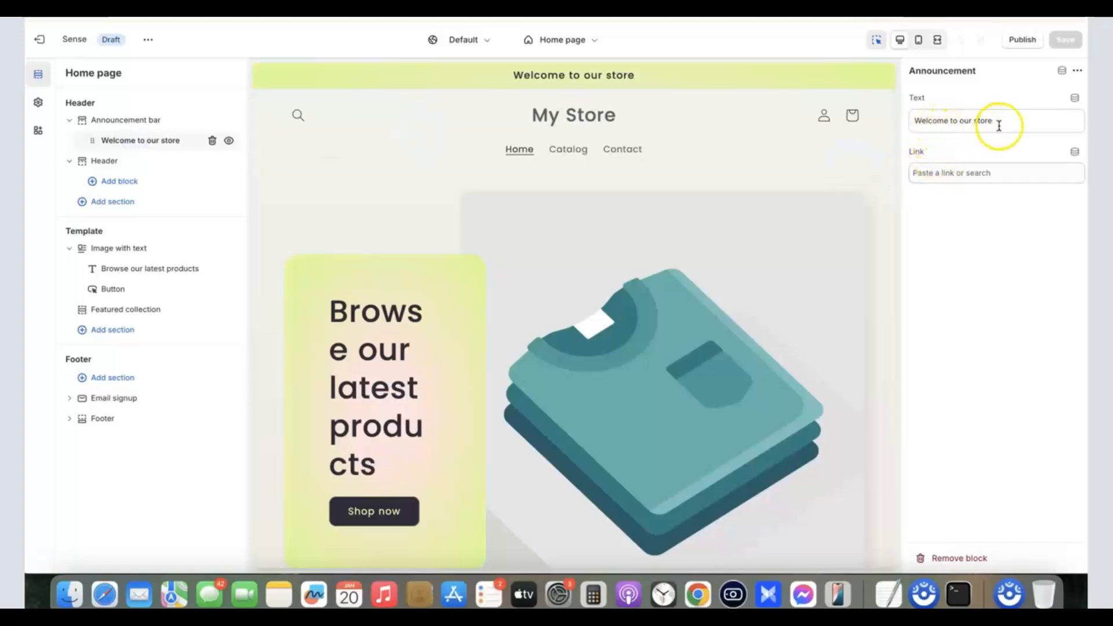
{"action": "triple_click", "coordinate": [1014, 122]}
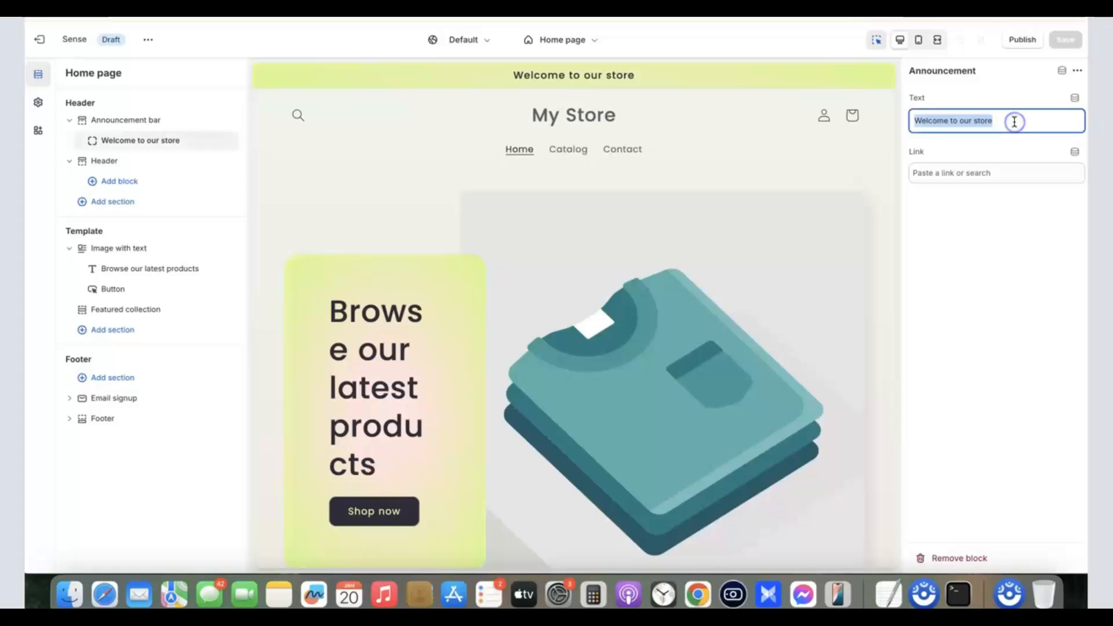
{"action": "key", "text": "BackSpace"}
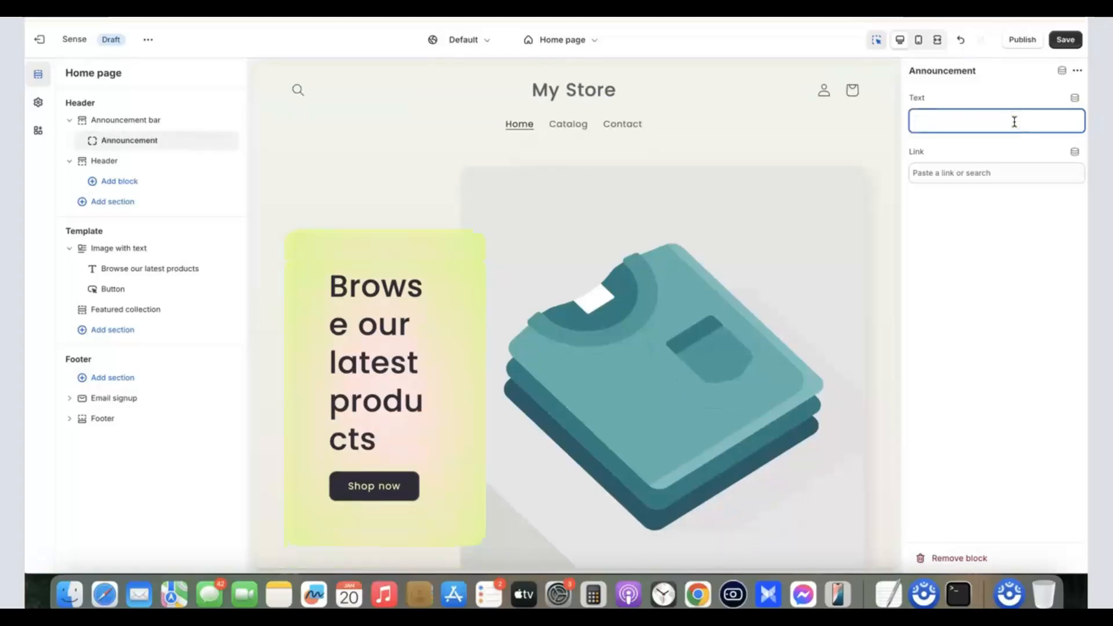
{"action": "type", "text": "Get Free Shipping on All Products"}
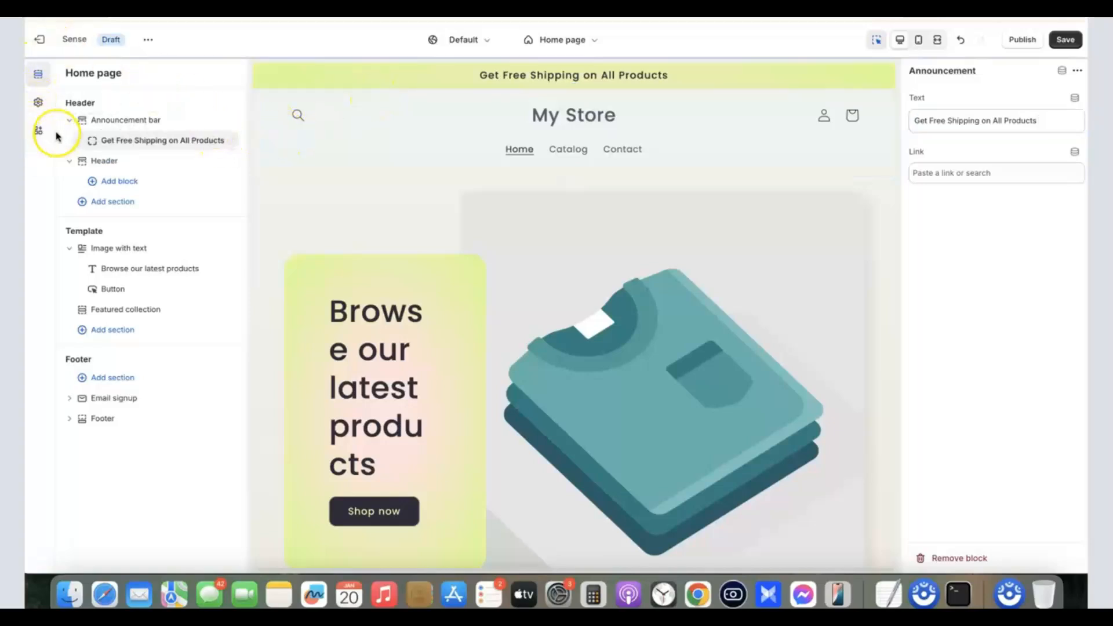
{"action": "left_click", "coordinate": [39, 103]}
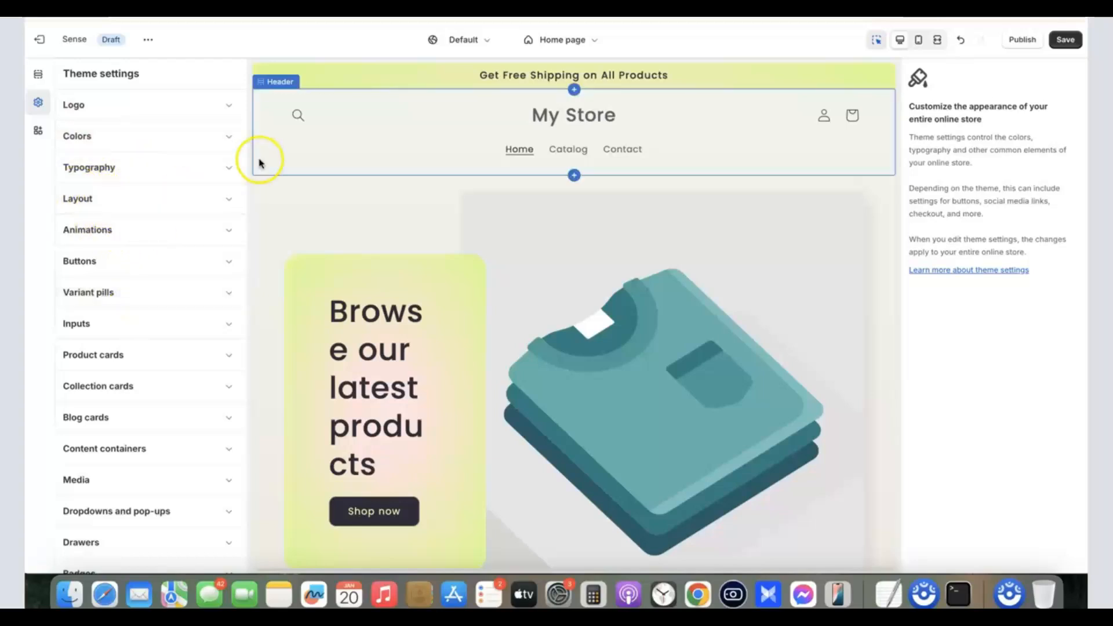
Open the logo image picker and close it without choosing a logo.
{"action": "left_click", "coordinate": [90, 111]}
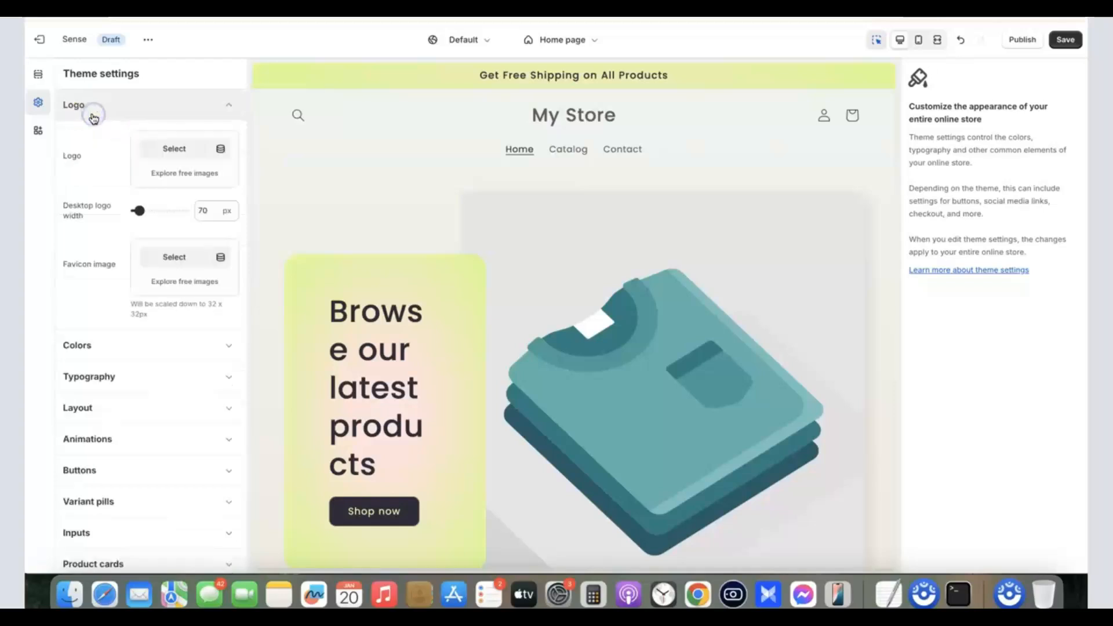
{"action": "left_click", "coordinate": [173, 149]}
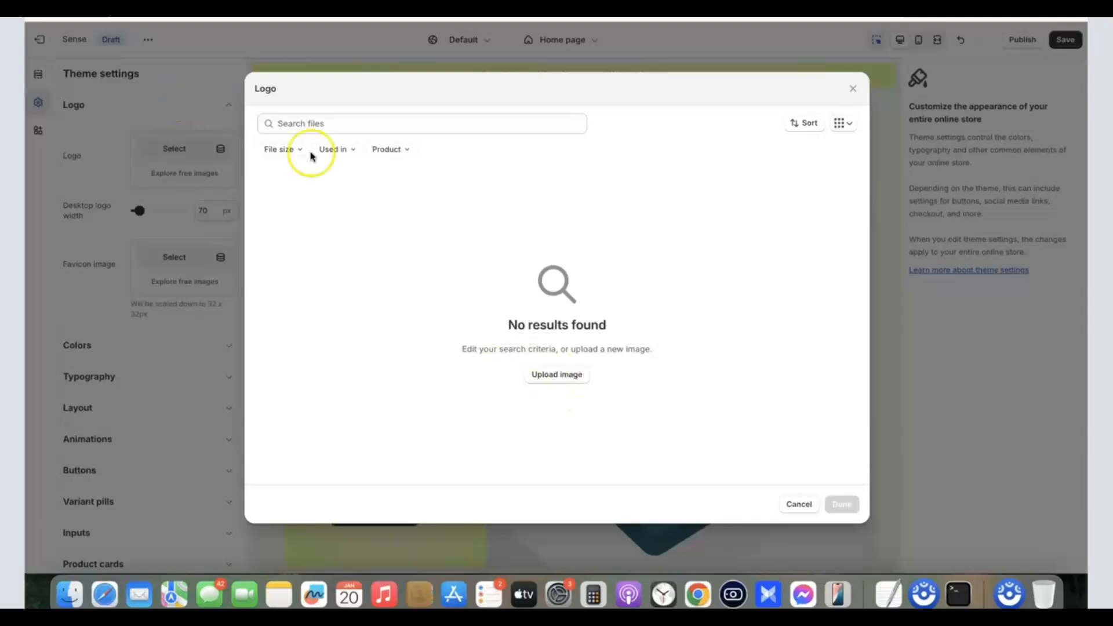
{"action": "left_click", "coordinate": [800, 503]}
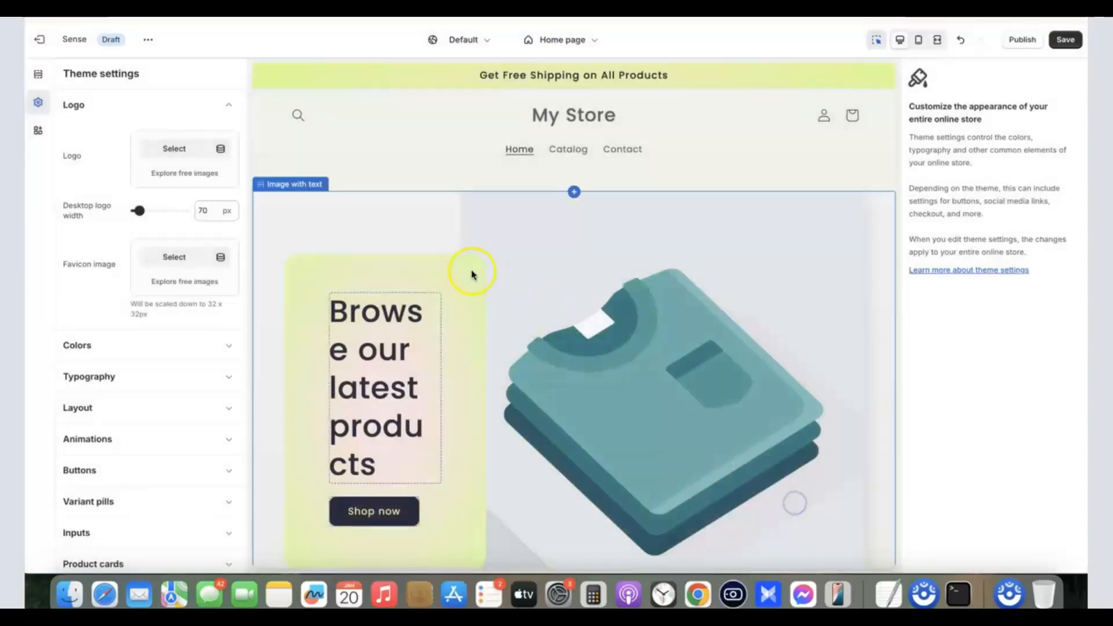
{"action": "left_click", "coordinate": [37, 103]}
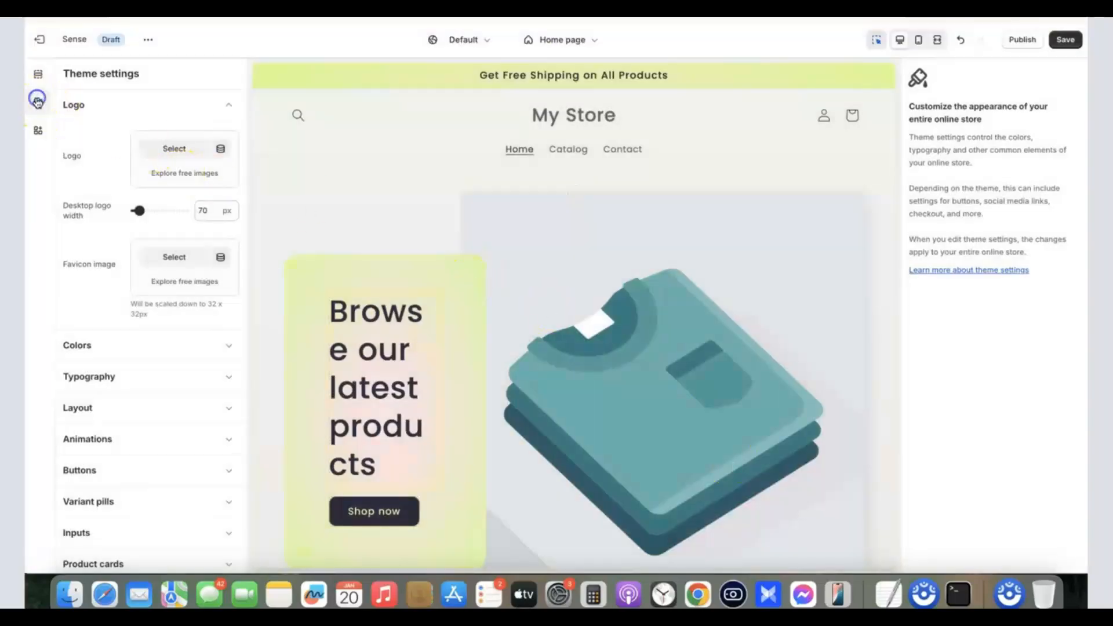
{"action": "left_click", "coordinate": [37, 103]}
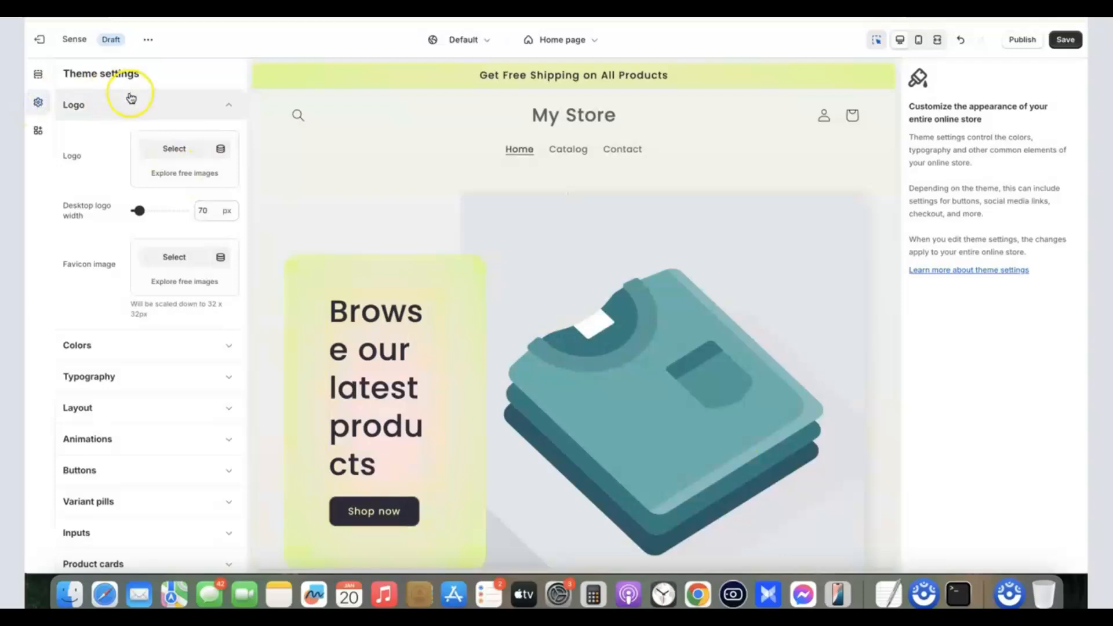
{"action": "scroll", "coordinate": [92, 221], "scroll_direction": "down", "scroll_amount": 3}
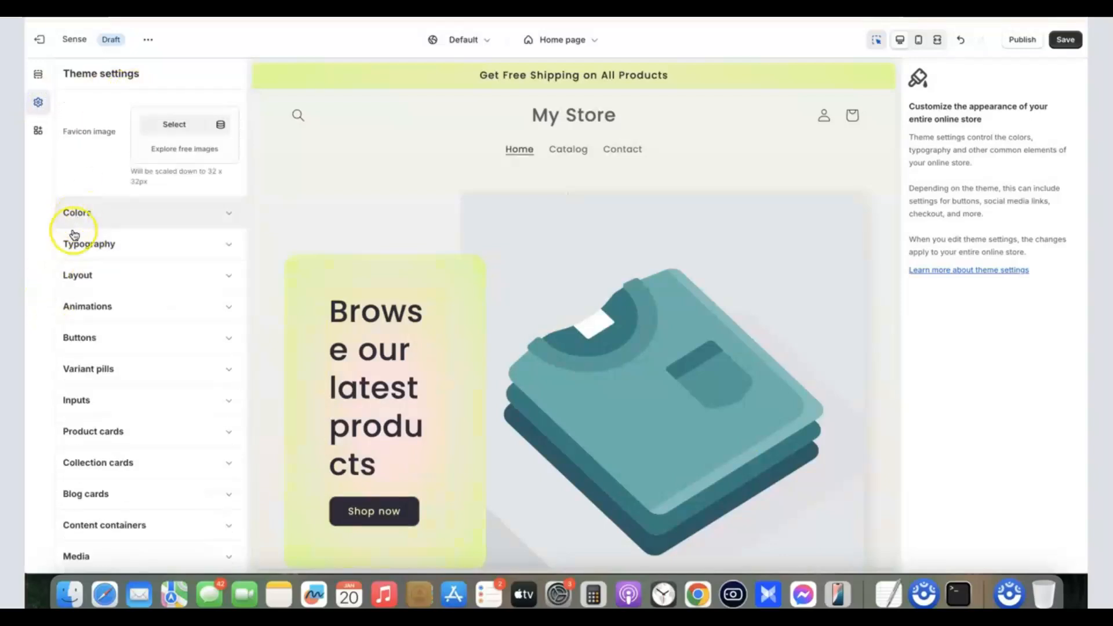
Remove Scheme 1's background gradient, leaving its plain #FDFBF7 background.
{"action": "left_click", "coordinate": [195, 219]}
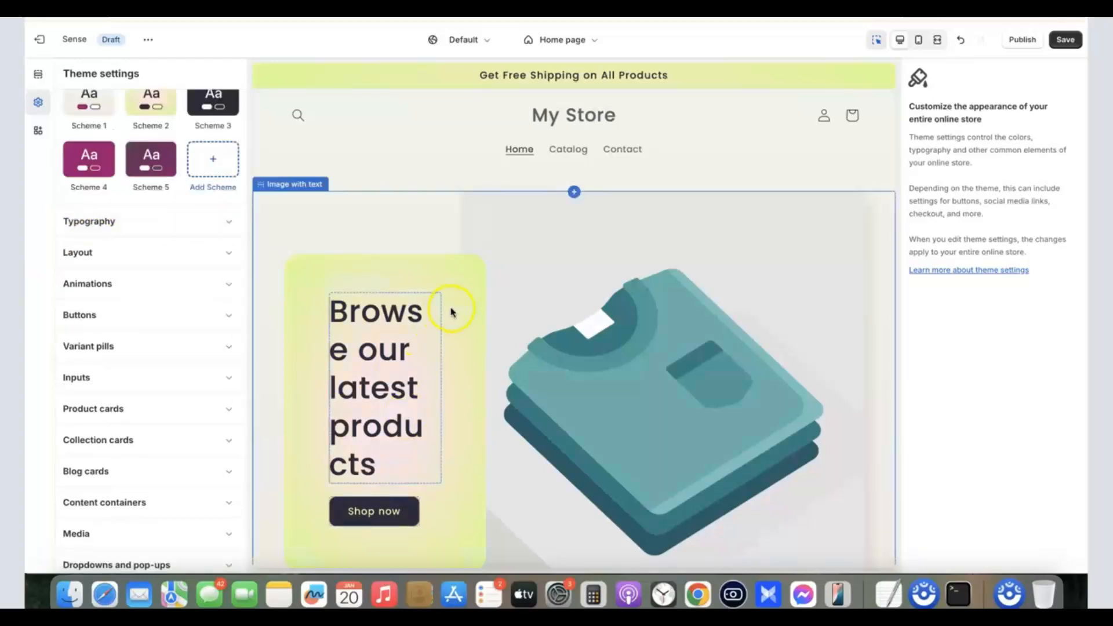
{"action": "scroll", "coordinate": [404, 290], "scroll_direction": "down", "scroll_amount": 10}
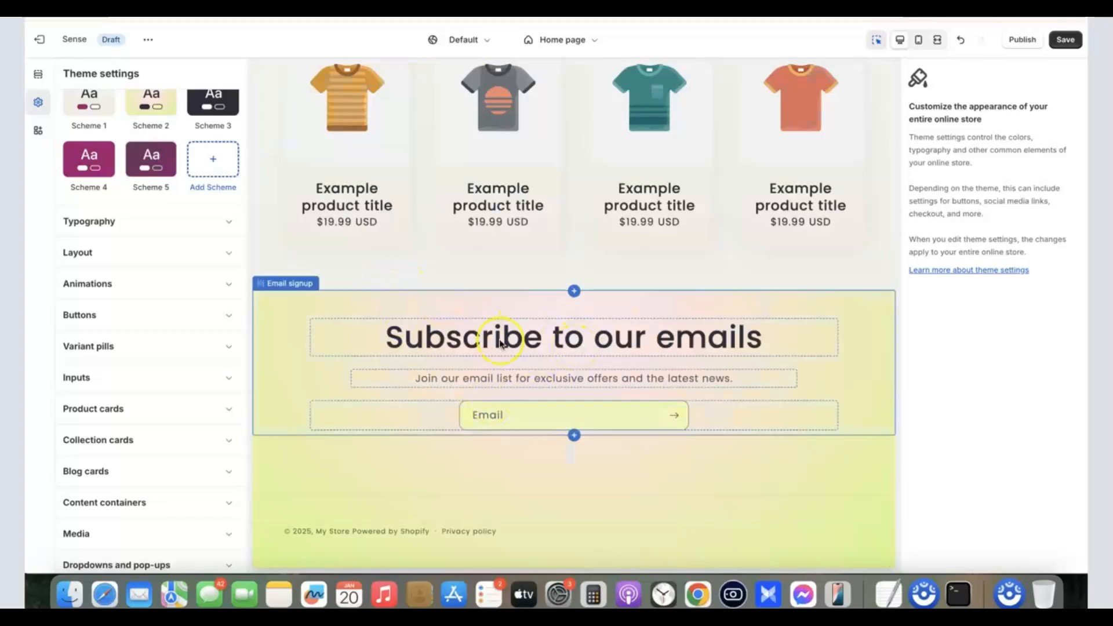
{"action": "scroll", "coordinate": [116, 157], "scroll_direction": "up", "scroll_amount": 3}
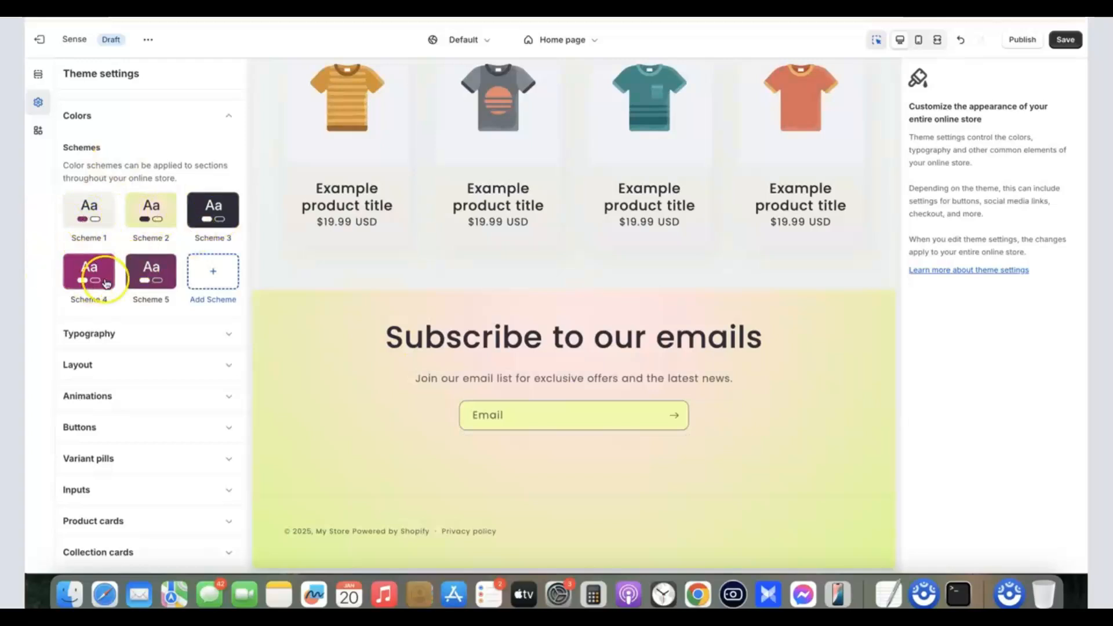
{"action": "left_click", "coordinate": [91, 215]}
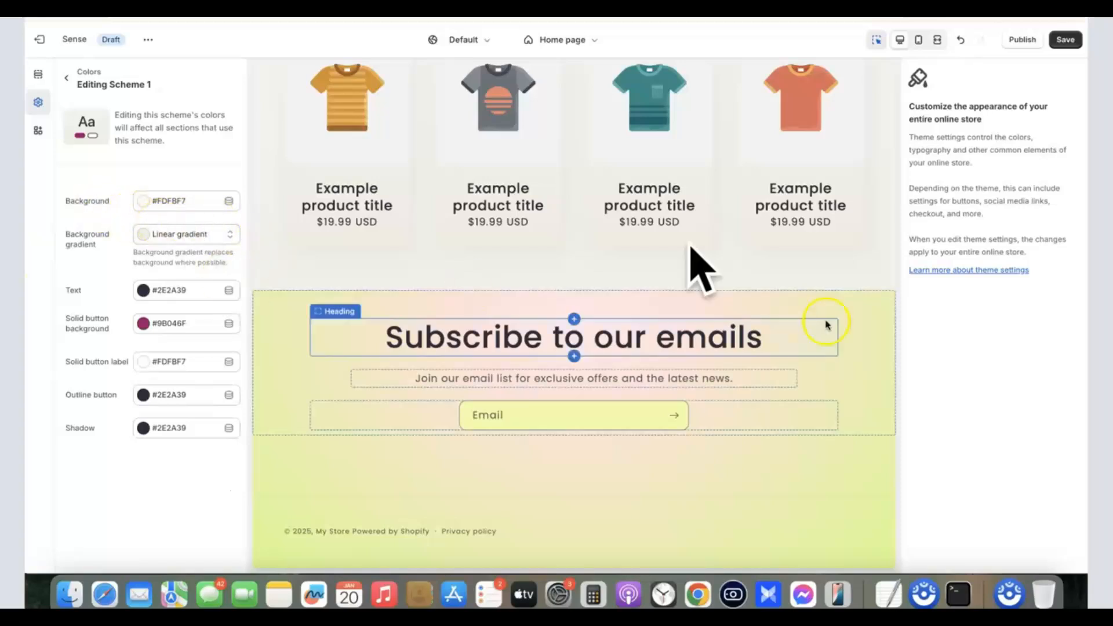
{"action": "left_click", "coordinate": [145, 237]}
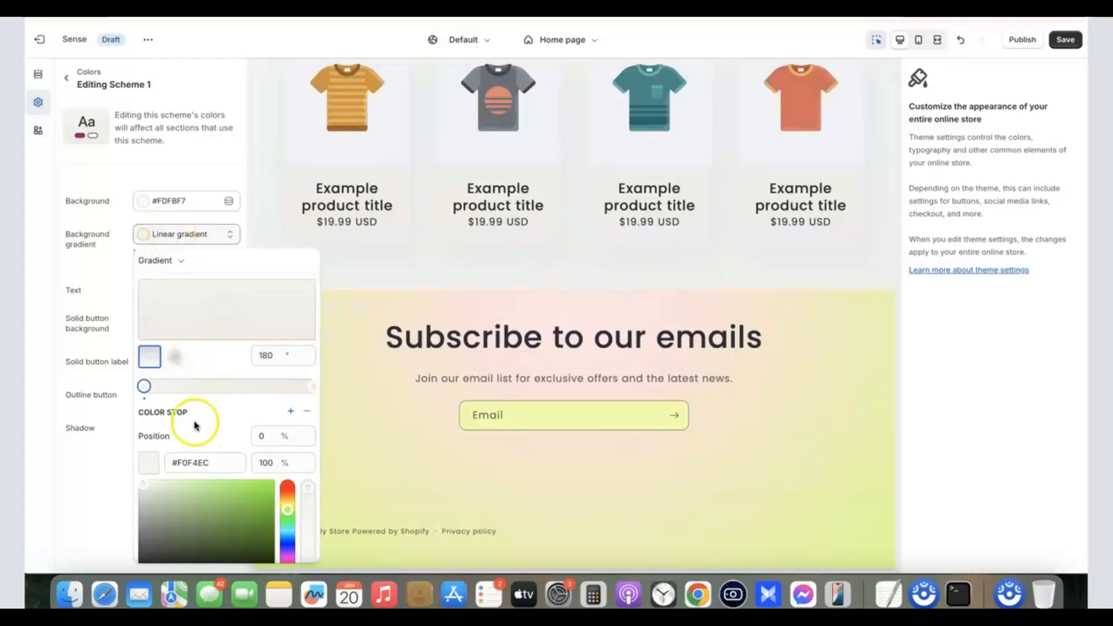
{"action": "left_click_drag", "start_coordinate": [152, 497], "coordinate": [162, 540]}
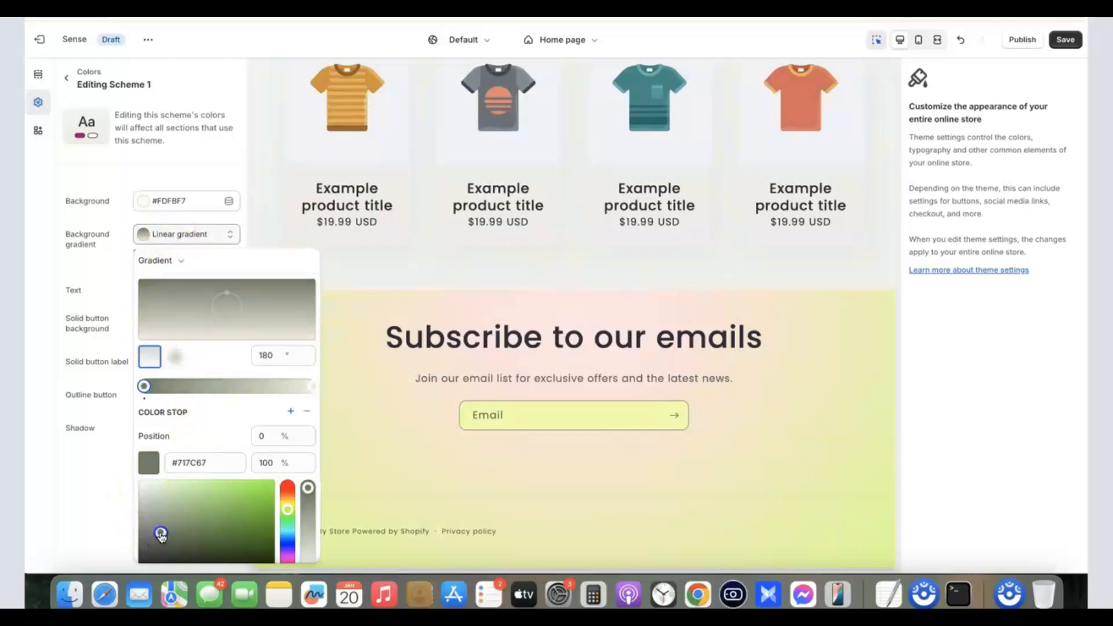
{"action": "scroll", "coordinate": [257, 499], "scroll_direction": "down", "scroll_amount": 5}
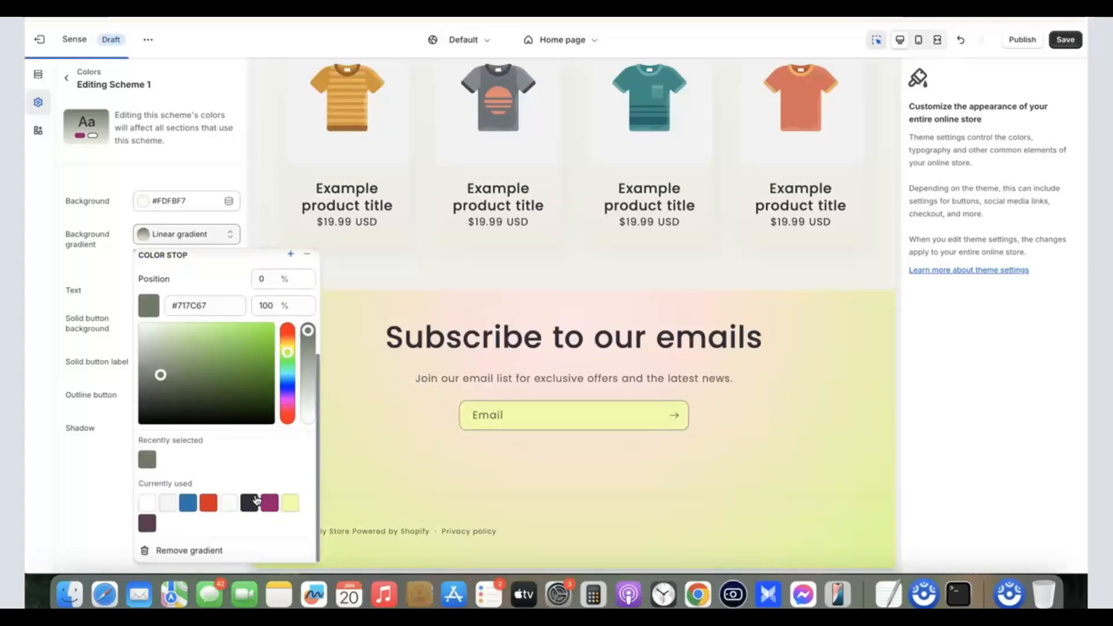
{"action": "left_click", "coordinate": [188, 551]}
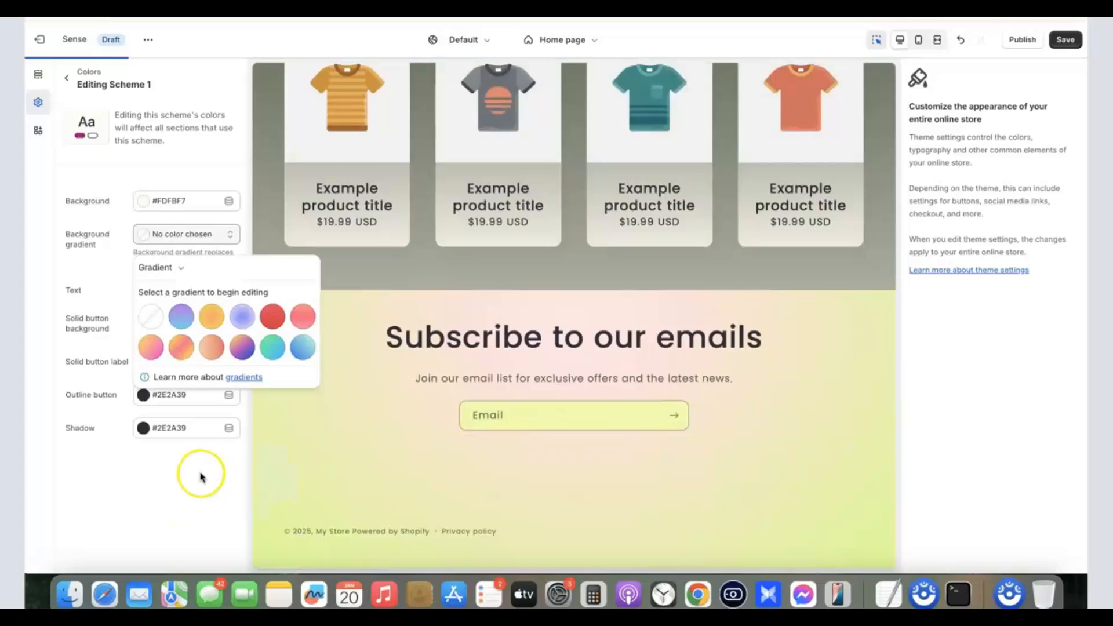
{"action": "left_click", "coordinate": [200, 476]}
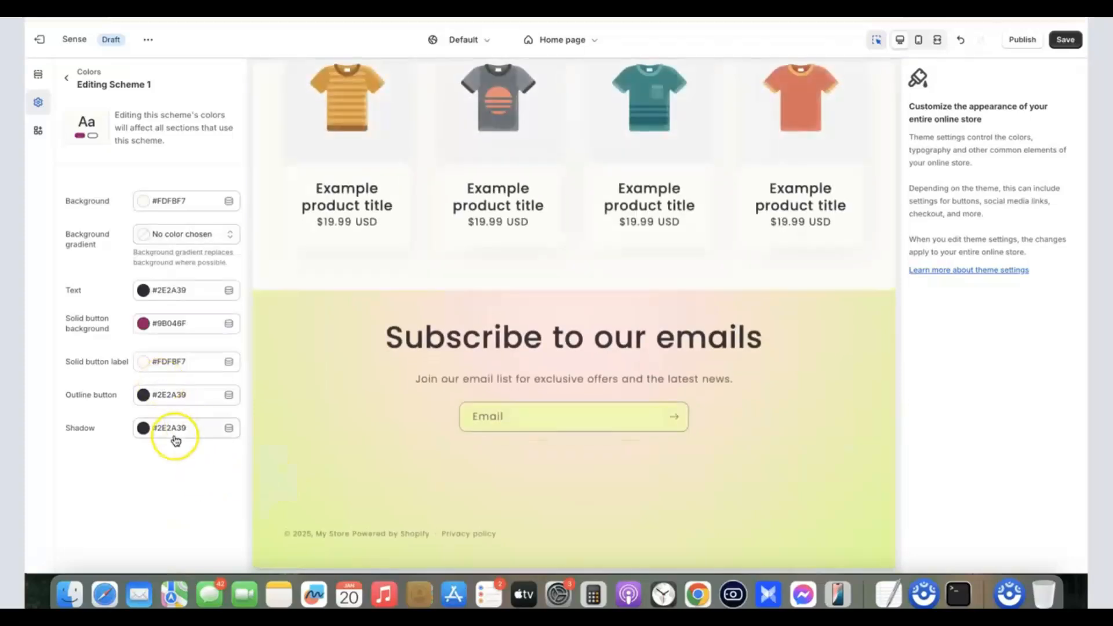
{"action": "left_click", "coordinate": [66, 78]}
{"action": "scroll", "coordinate": [110, 154], "scroll_direction": "down", "scroll_amount": 3}
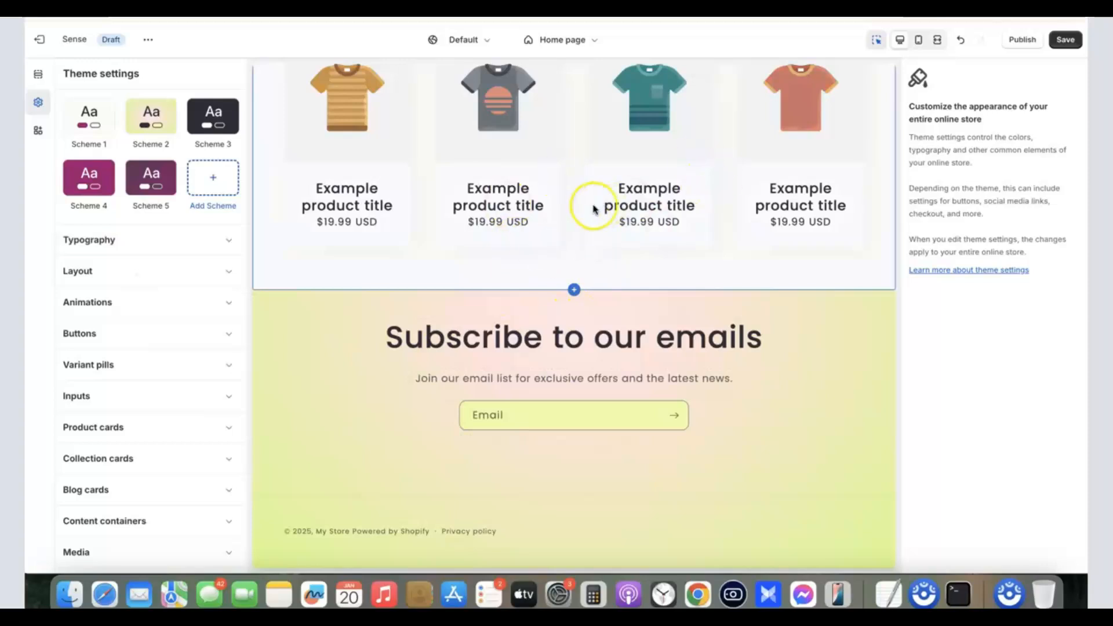
Expand and review the Buttons style settings in Theme settings, then collapse them.
{"action": "scroll", "coordinate": [588, 206], "scroll_direction": "up", "scroll_amount": 5}
{"action": "scroll", "coordinate": [592, 206], "scroll_direction": "up", "scroll_amount": 5}
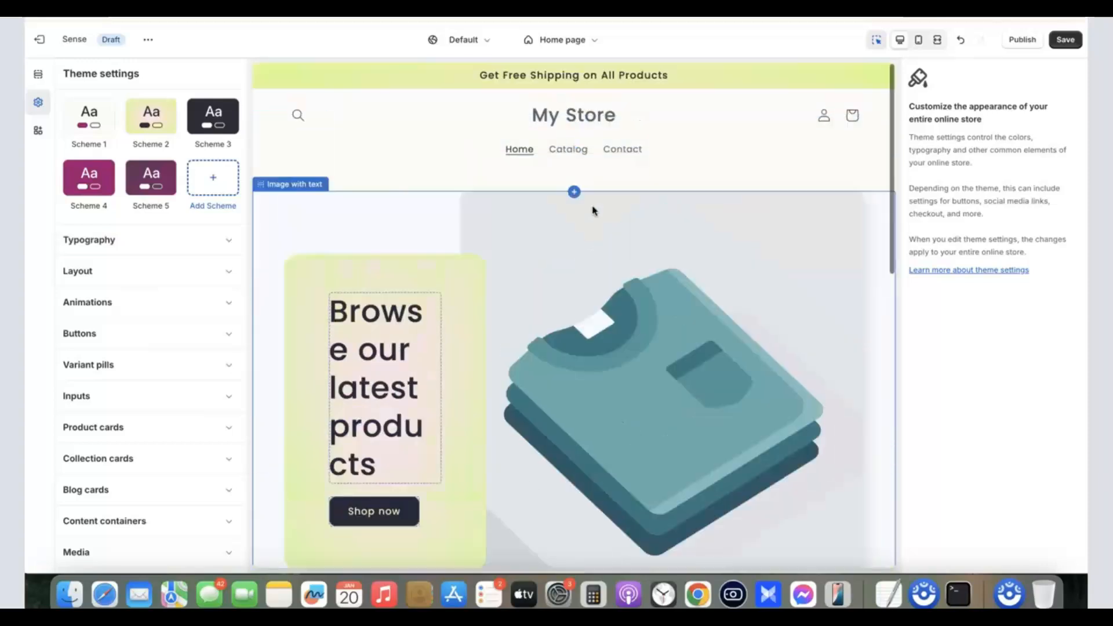
{"action": "scroll", "coordinate": [157, 263], "scroll_direction": "down", "scroll_amount": 2}
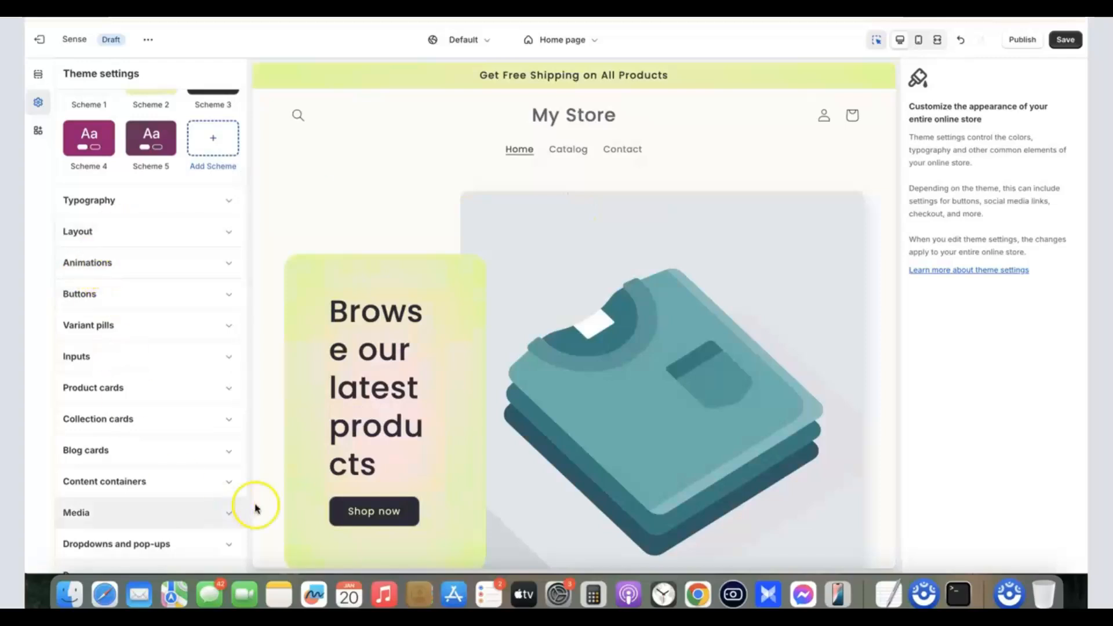
{"action": "scroll", "coordinate": [386, 511], "scroll_direction": "down", "scroll_amount": 3}
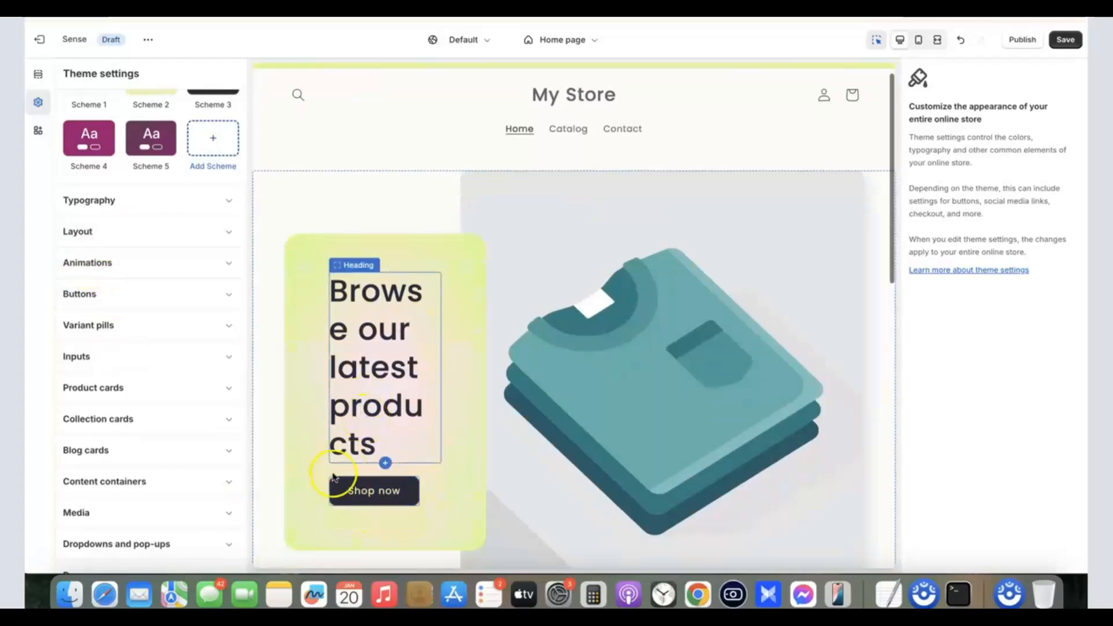
{"action": "scroll", "coordinate": [377, 476], "scroll_direction": "down", "scroll_amount": 3}
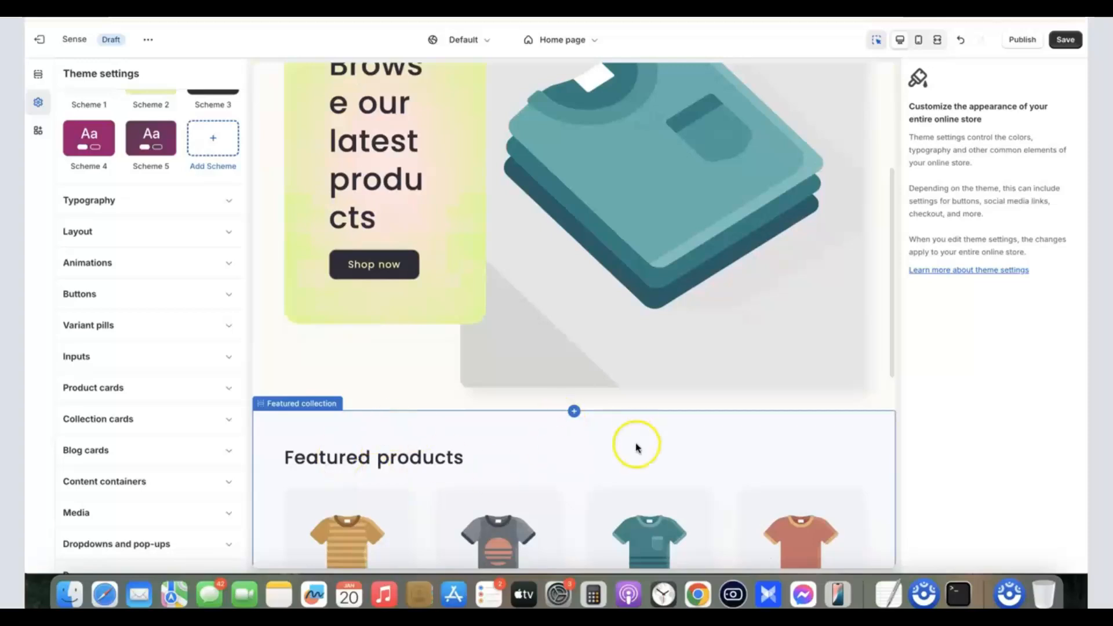
{"action": "scroll", "coordinate": [577, 427], "scroll_direction": "down", "scroll_amount": 3}
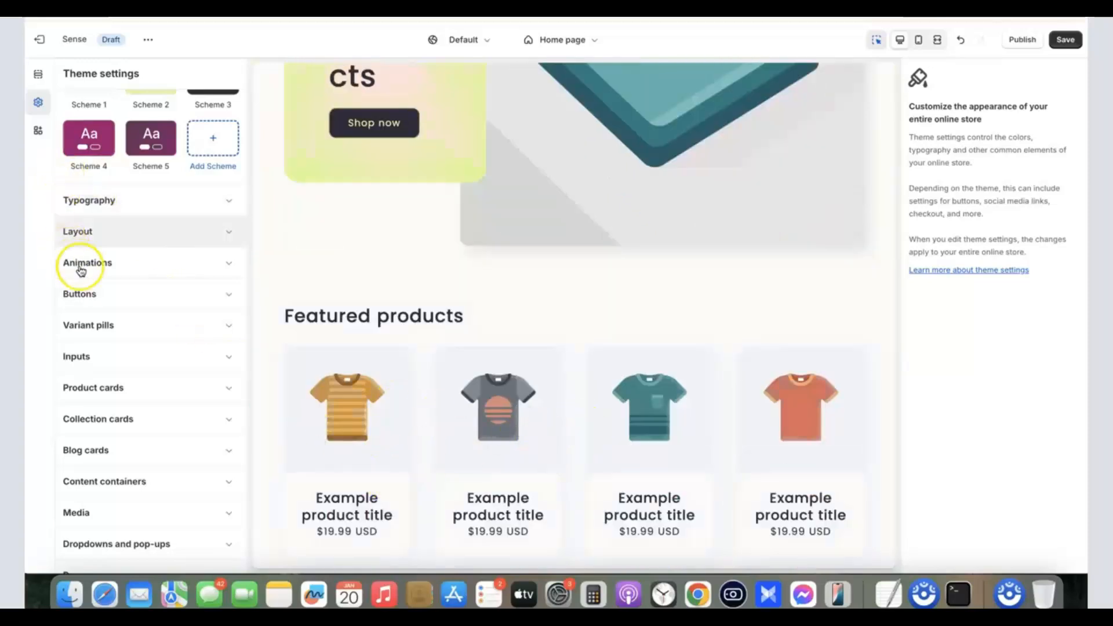
{"action": "left_click", "coordinate": [229, 293]}
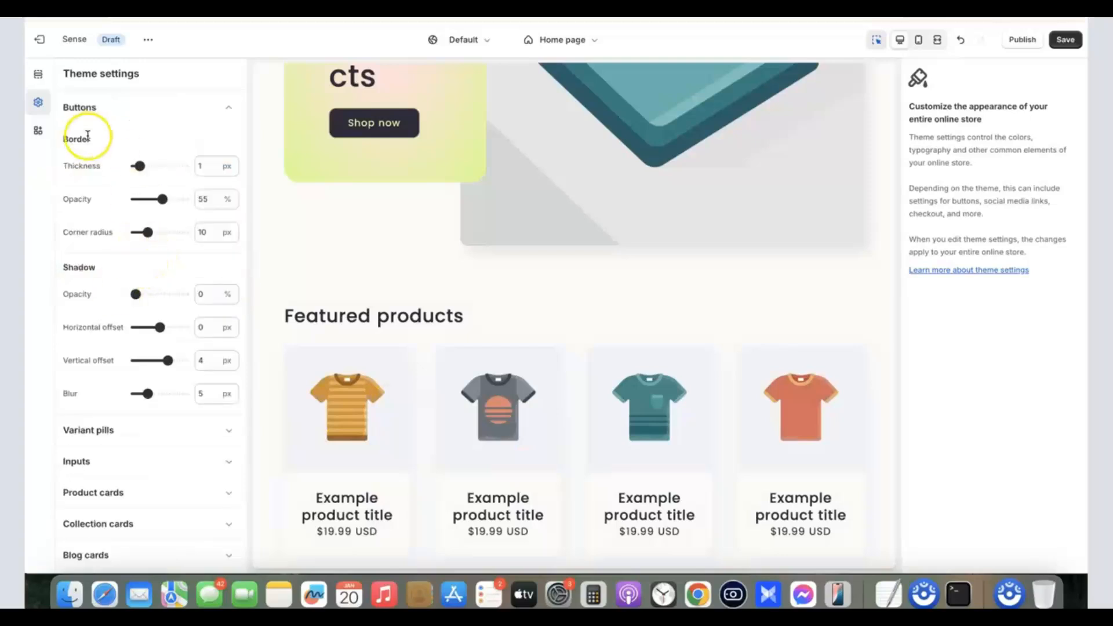
{"action": "scroll", "coordinate": [156, 304], "scroll_direction": "down", "scroll_amount": 6}
{"action": "scroll", "coordinate": [137, 313], "scroll_direction": "down", "scroll_amount": 2}
{"action": "scroll", "coordinate": [136, 314], "scroll_direction": "up", "scroll_amount": 15}
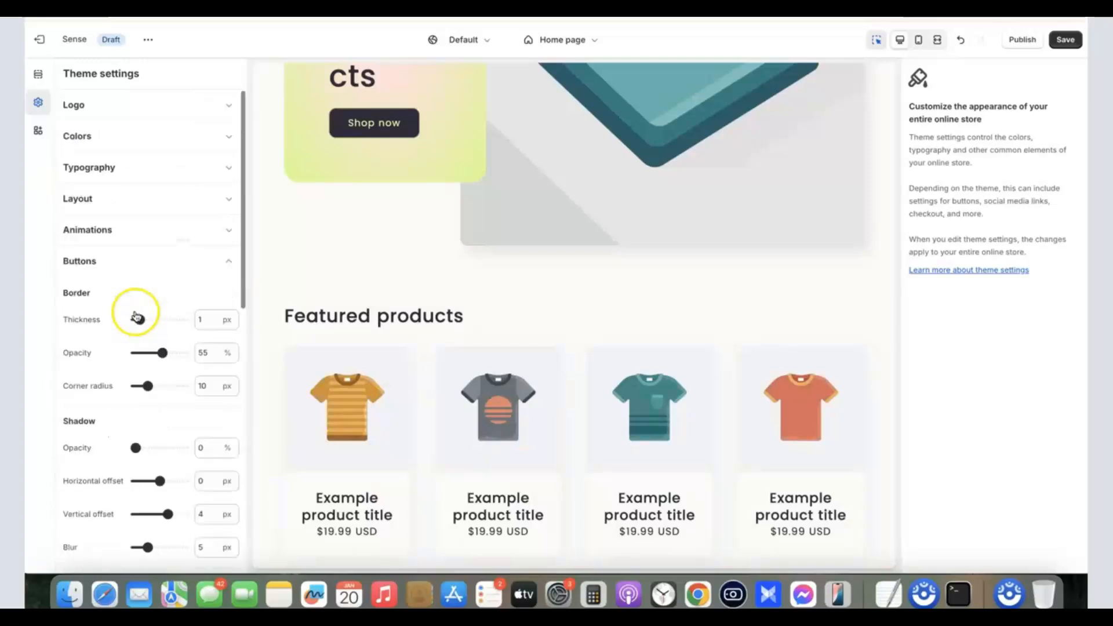
{"action": "left_click", "coordinate": [224, 265]}
Exit the Sense theme editor, bringing up the unsaved-changes warning.
{"action": "scroll", "coordinate": [134, 255], "scroll_direction": "down", "scroll_amount": 2}
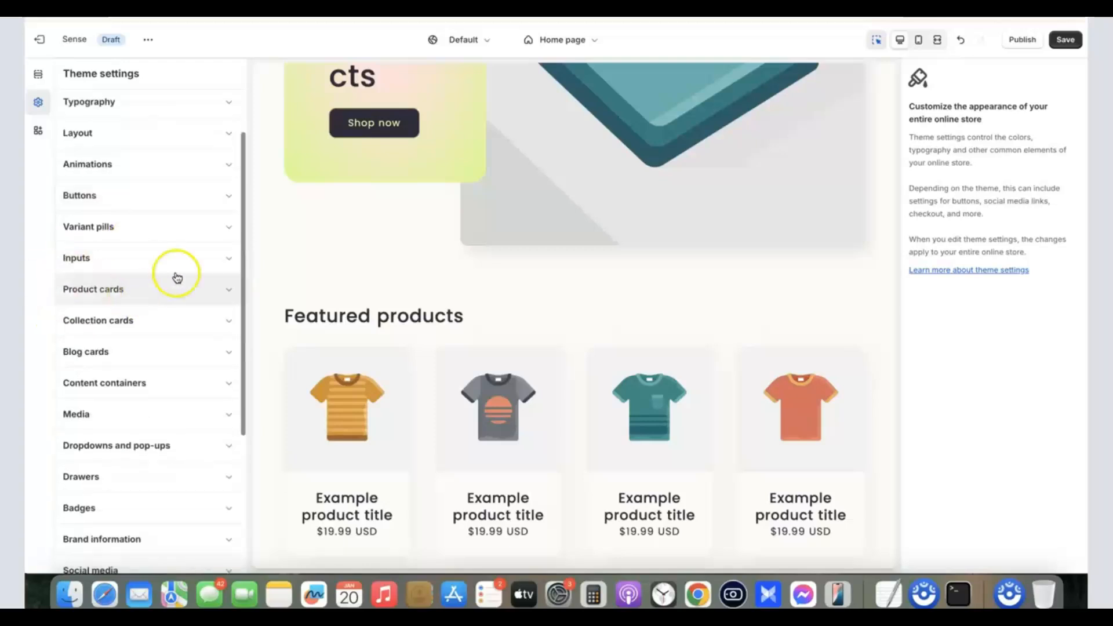
{"action": "scroll", "coordinate": [177, 278], "scroll_direction": "down", "scroll_amount": 6}
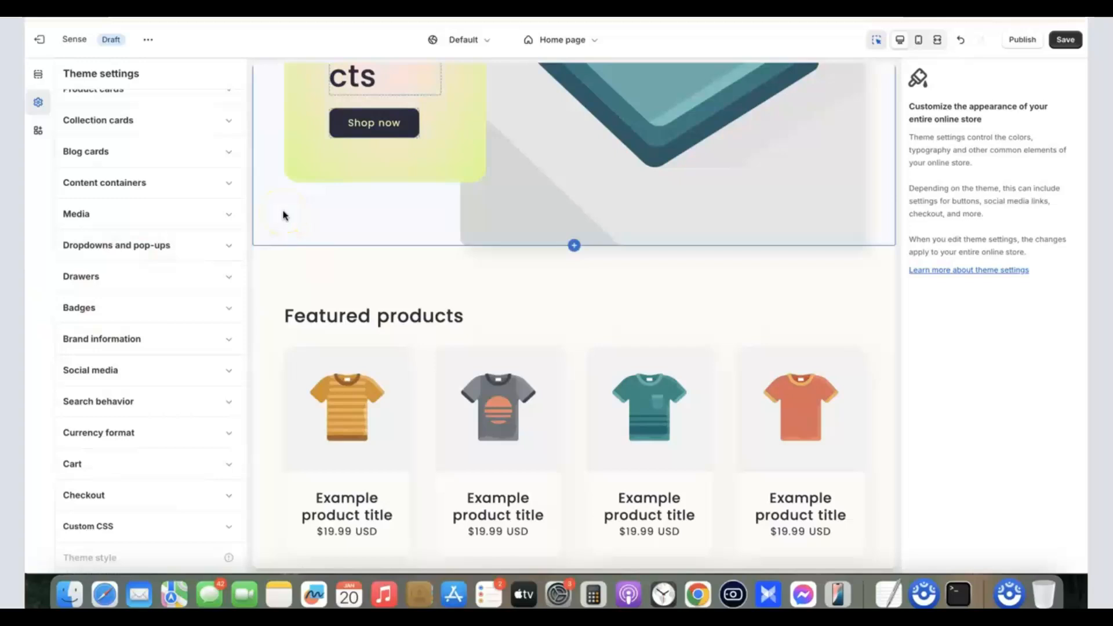
{"action": "scroll", "coordinate": [283, 215], "scroll_direction": "up", "scroll_amount": 7}
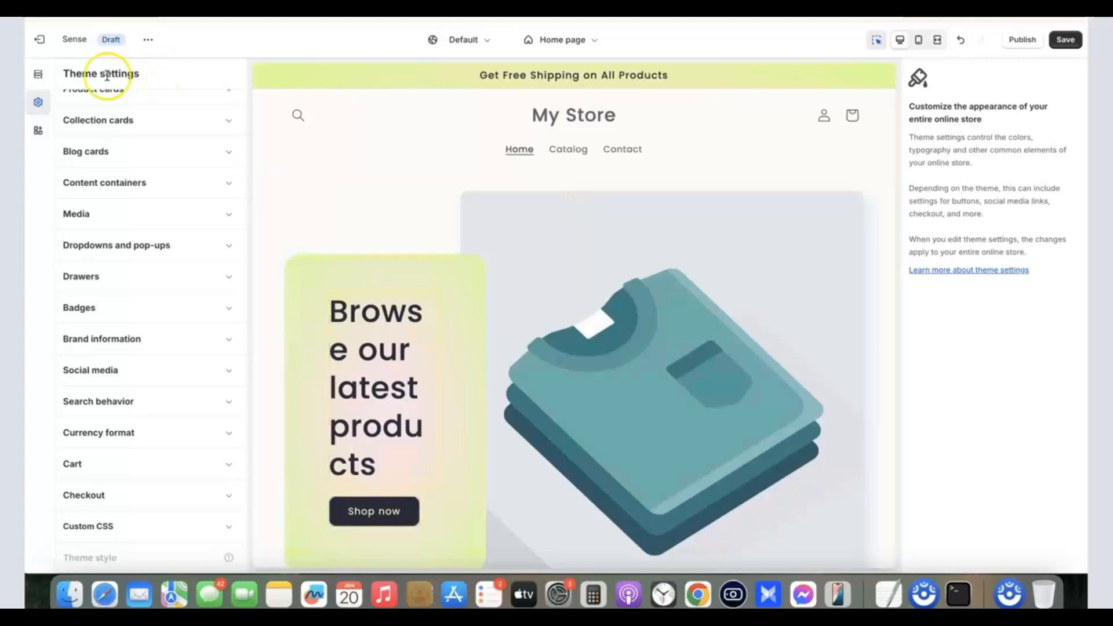
{"action": "left_click", "coordinate": [38, 40]}
Leave the editor without saving and show the 'Picked for you' app recommendations.
{"action": "left_click", "coordinate": [694, 329]}
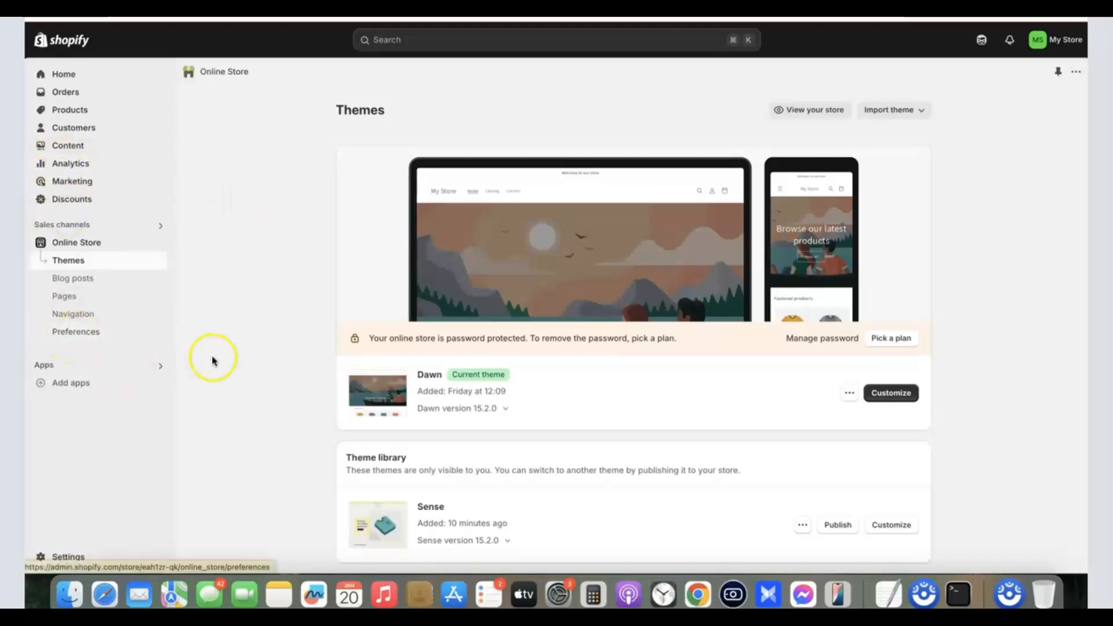
{"action": "left_click", "coordinate": [69, 384]}
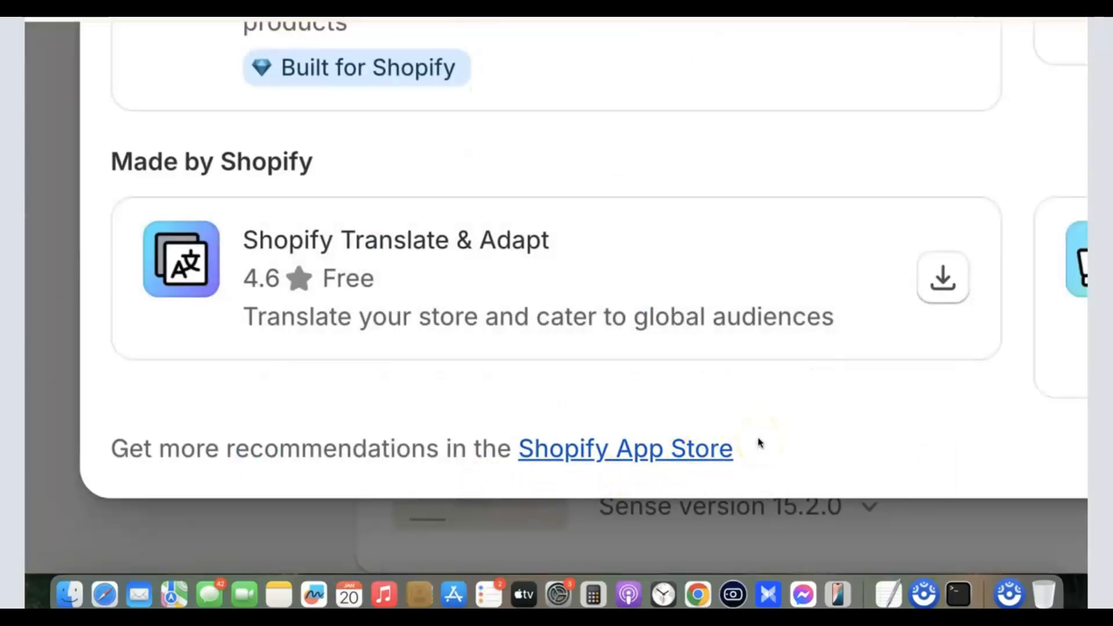
{"action": "scroll", "coordinate": [761, 447], "scroll_direction": "down", "scroll_amount": 5}
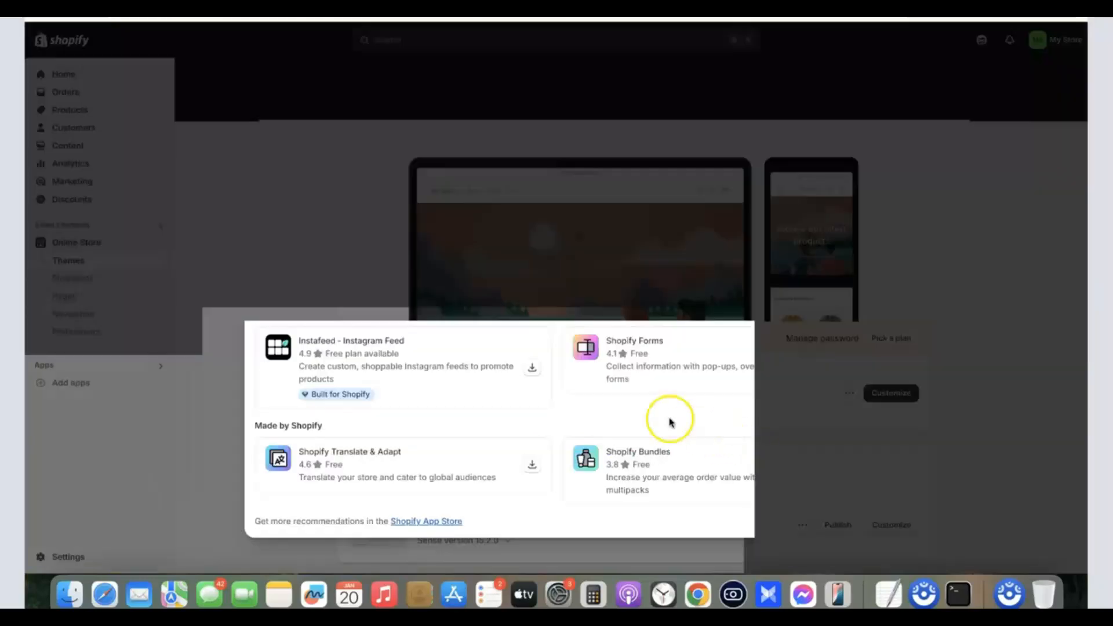
Open the full Shopify App Store and browse its popular apps, including the Klaviyo listing.
{"action": "left_click", "coordinate": [424, 522]}
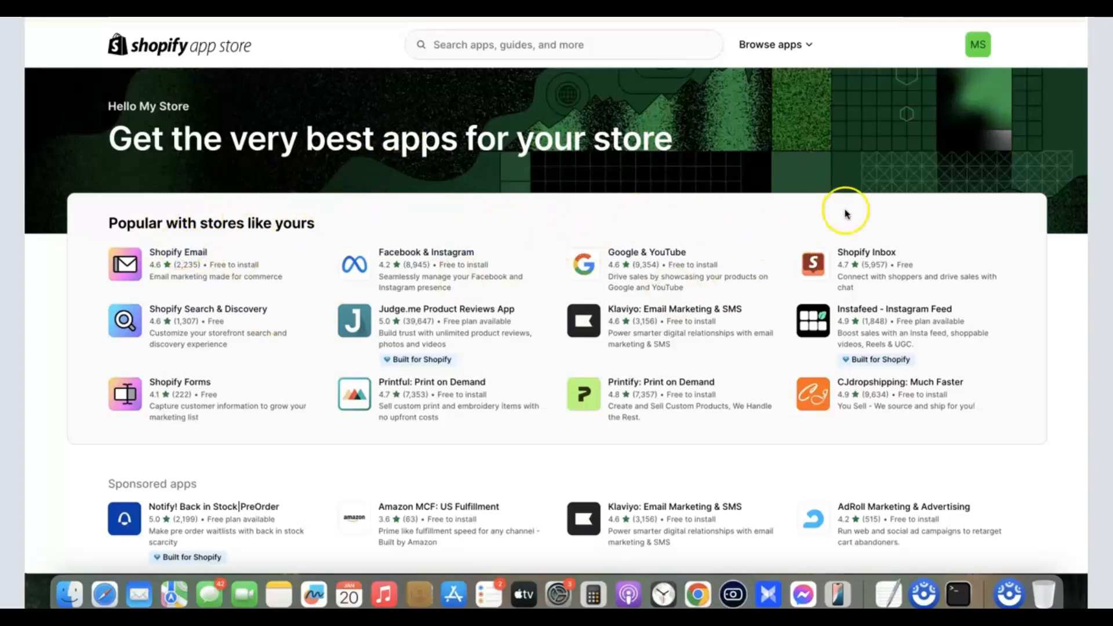
{"action": "scroll", "coordinate": [642, 326], "scroll_direction": "down", "scroll_amount": 10}
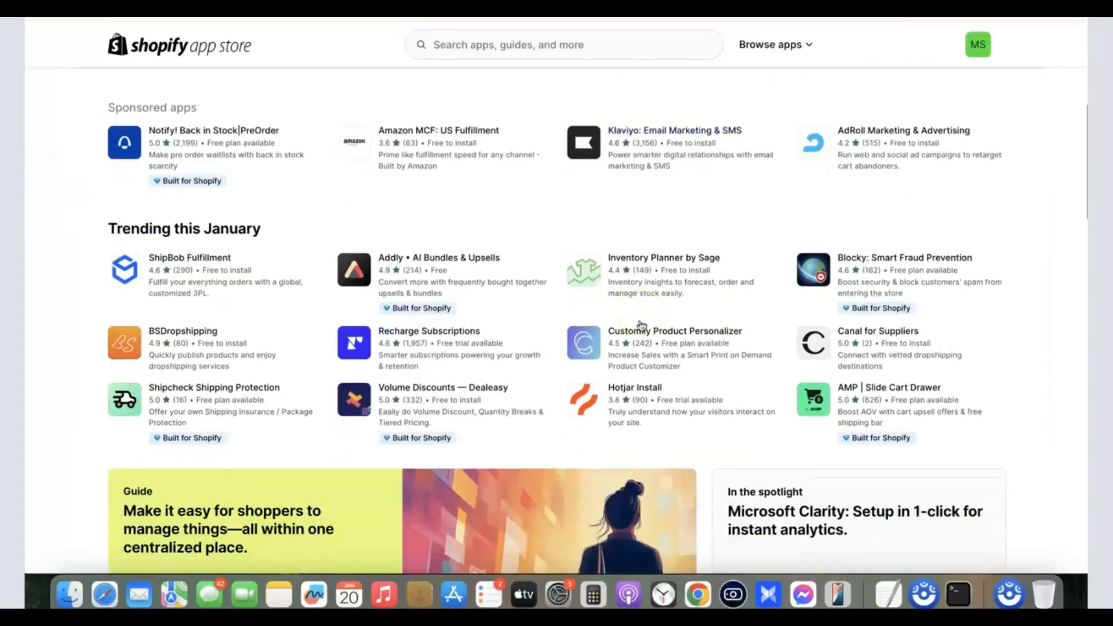
{"action": "scroll", "coordinate": [642, 326], "scroll_direction": "up", "scroll_amount": 10}
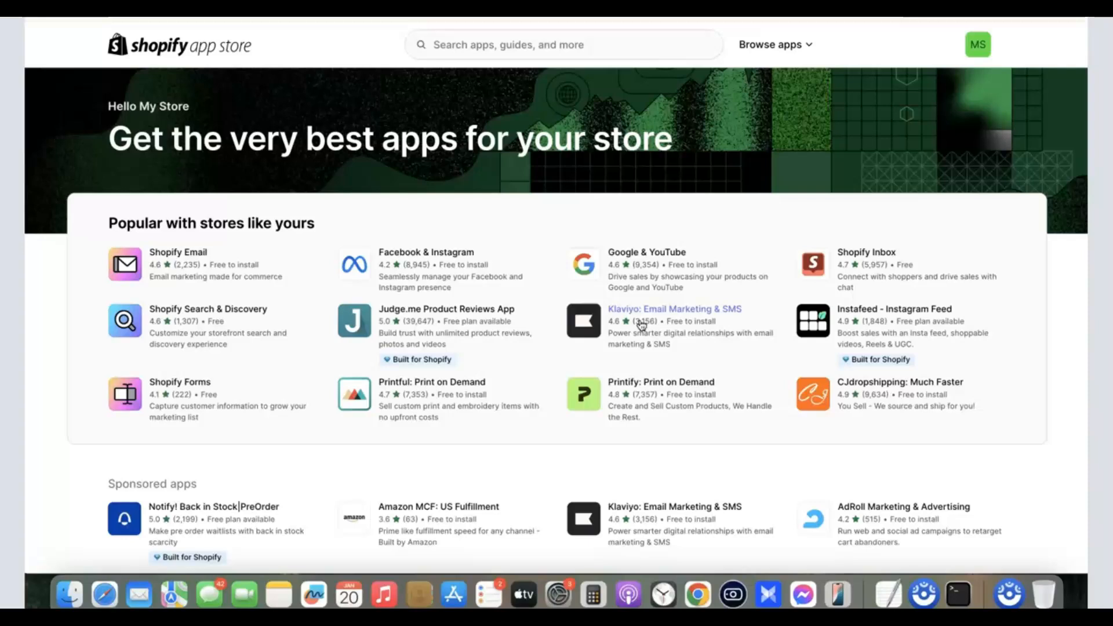
{"action": "left_click", "coordinate": [583, 314]}
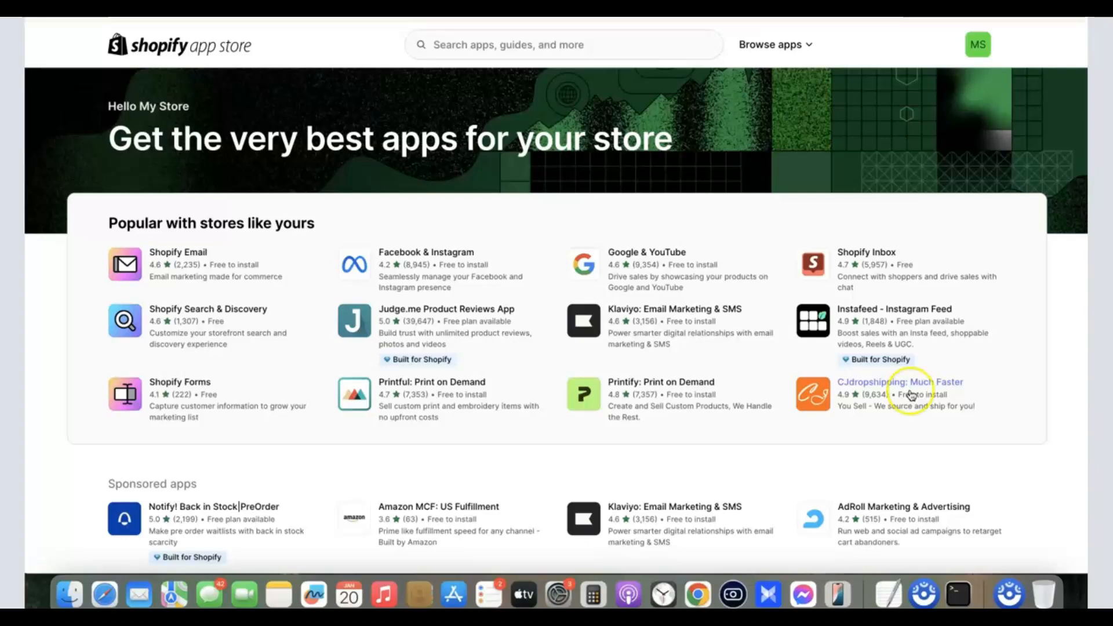
Search 'Dser' and install DSers-AliExpress Dropshipping, granting its requested permissions.
{"action": "left_click", "coordinate": [522, 45]}
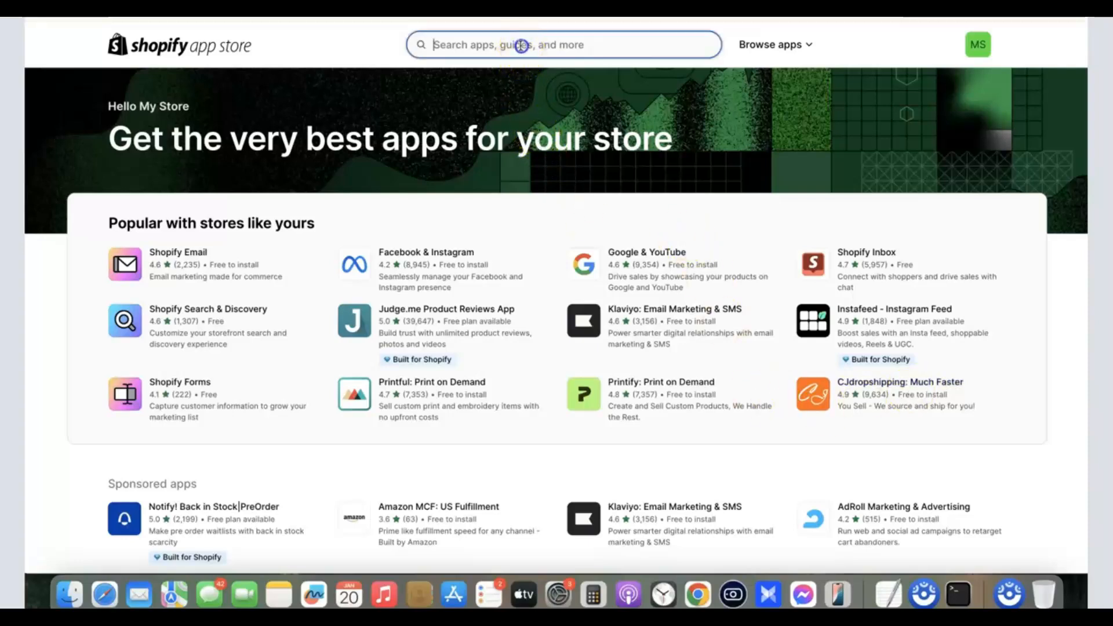
{"action": "type", "text": "Dser"}
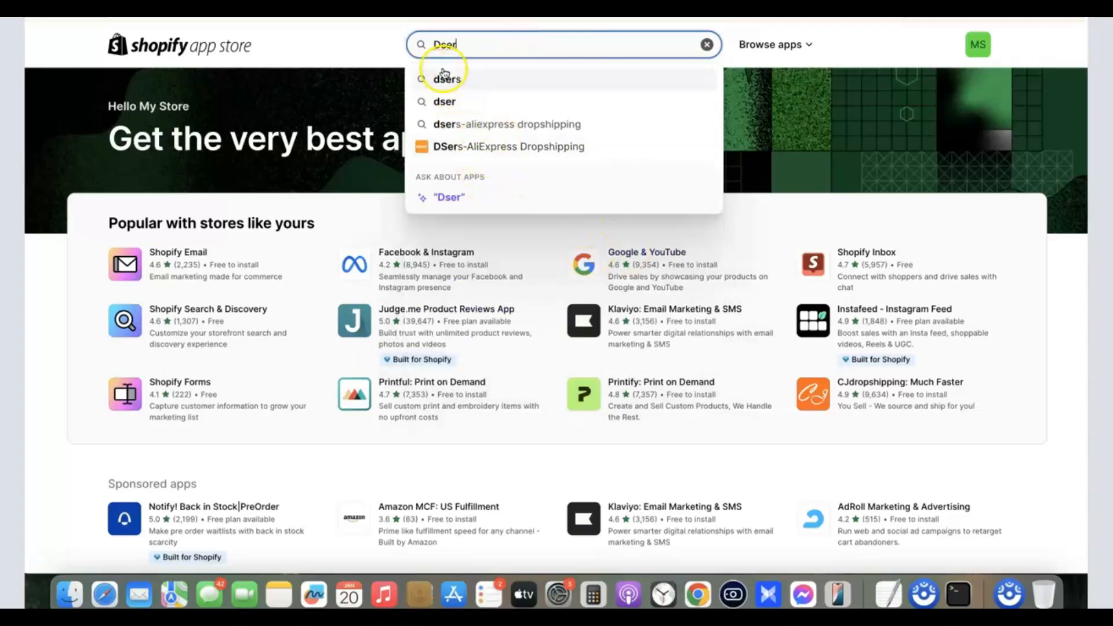
{"action": "left_click", "coordinate": [476, 147]}
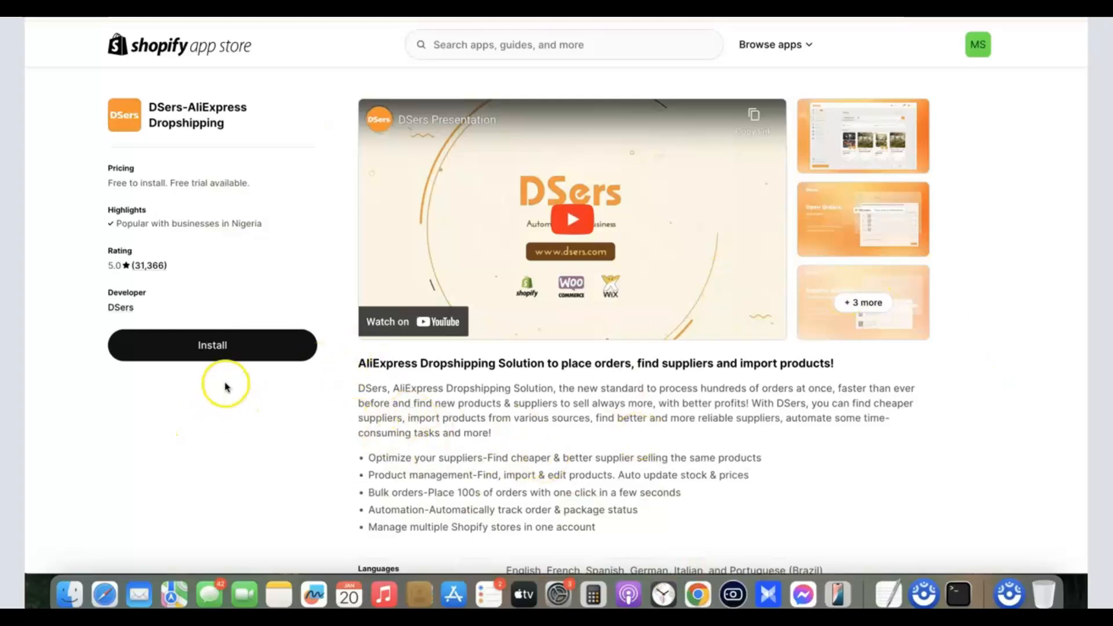
{"action": "left_click", "coordinate": [212, 348]}
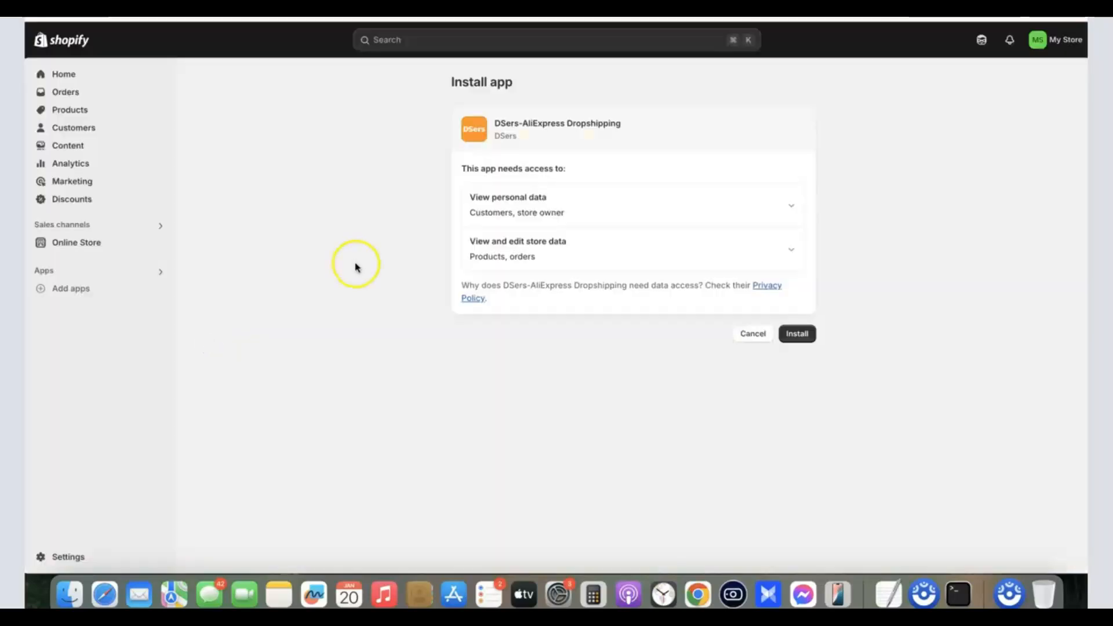
{"action": "left_click", "coordinate": [805, 340]}
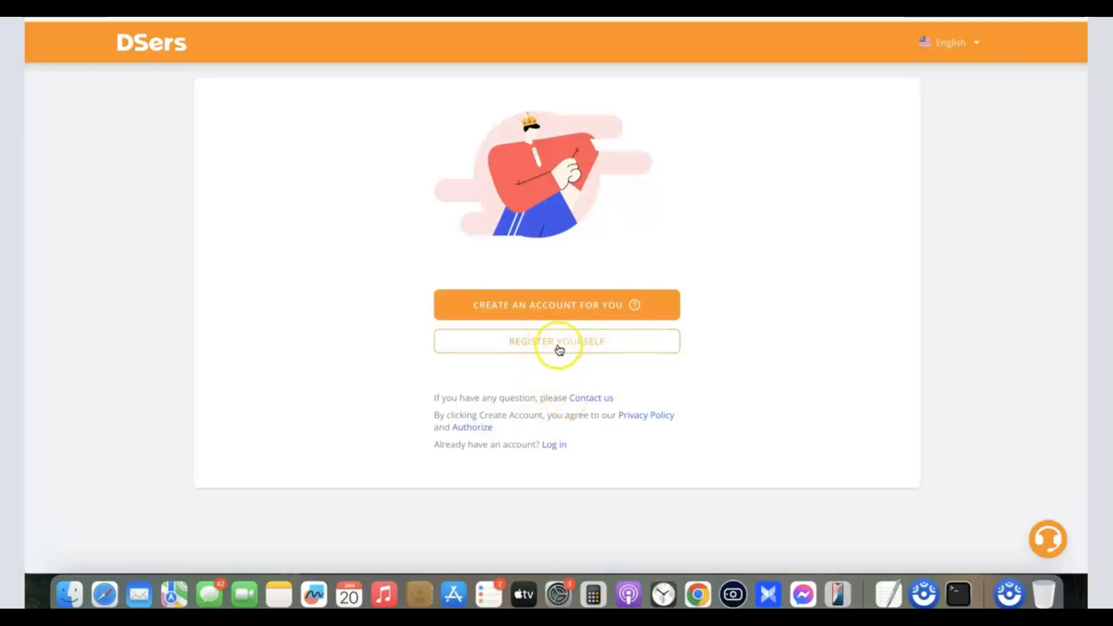
Have DSers create the account automatically and choose the free Basic plan.
{"action": "left_click", "coordinate": [530, 310]}
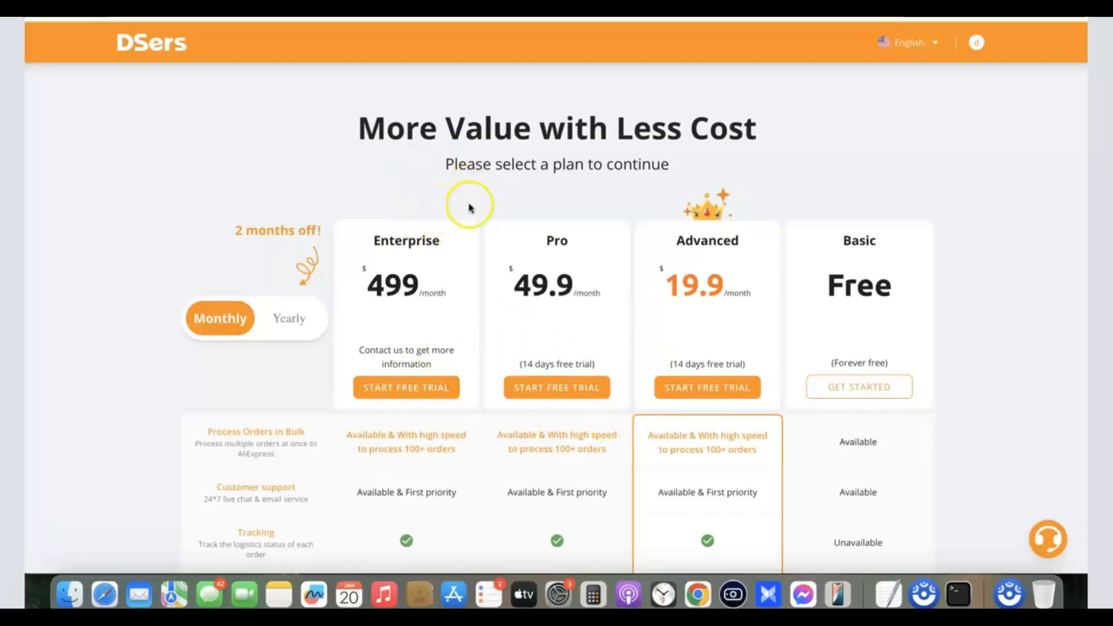
{"action": "scroll", "coordinate": [920, 186], "scroll_direction": "down", "scroll_amount": 1}
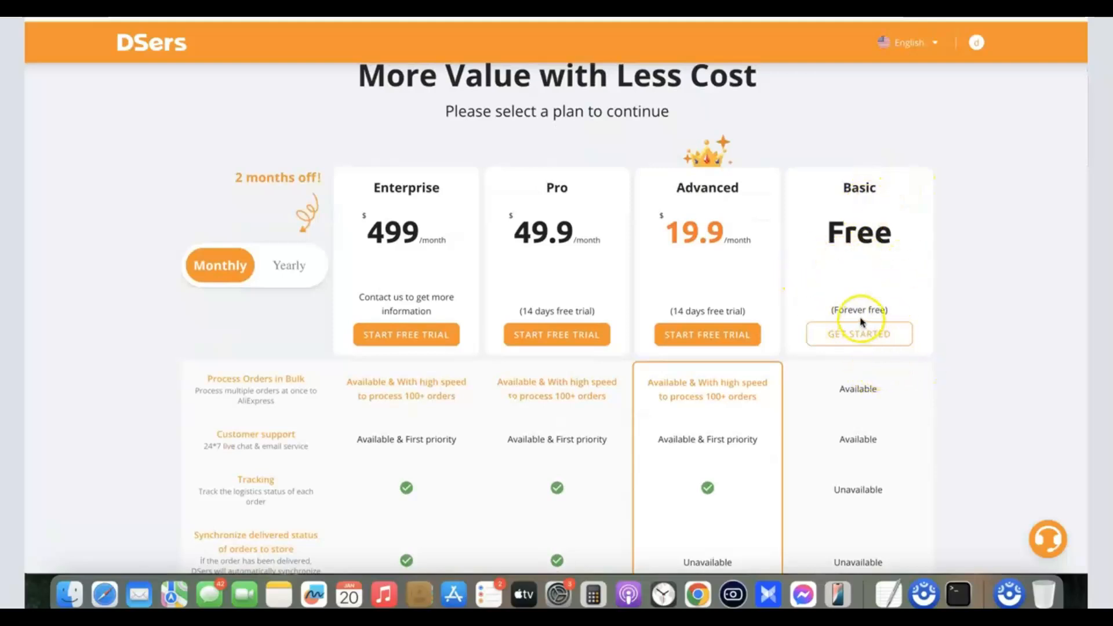
{"action": "scroll", "coordinate": [836, 286], "scroll_direction": "down", "scroll_amount": 1}
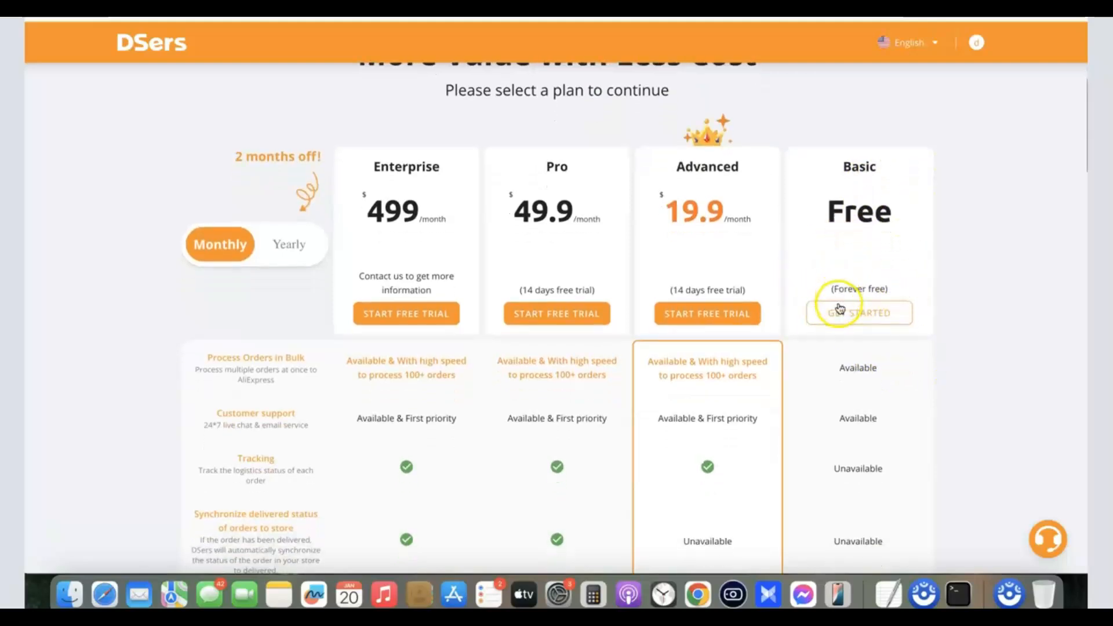
{"action": "left_click", "coordinate": [856, 315]}
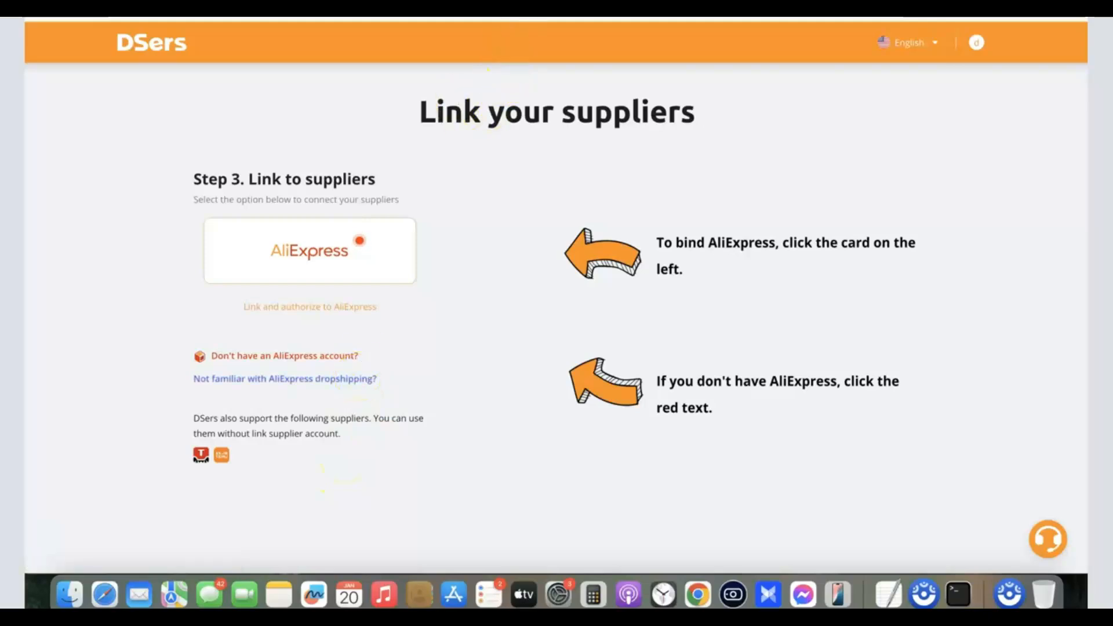
In a new tab, search 'Aliexpress' and open the AliExpress website.
{"action": "key", "text": "super+t"}
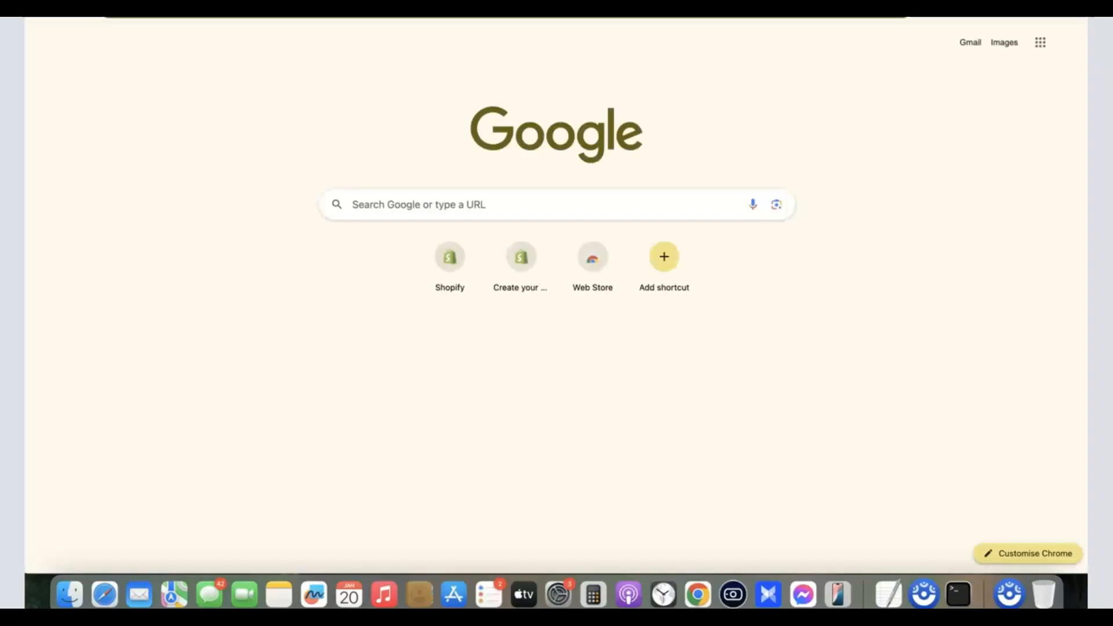
{"action": "left_click", "coordinate": [371, 17]}
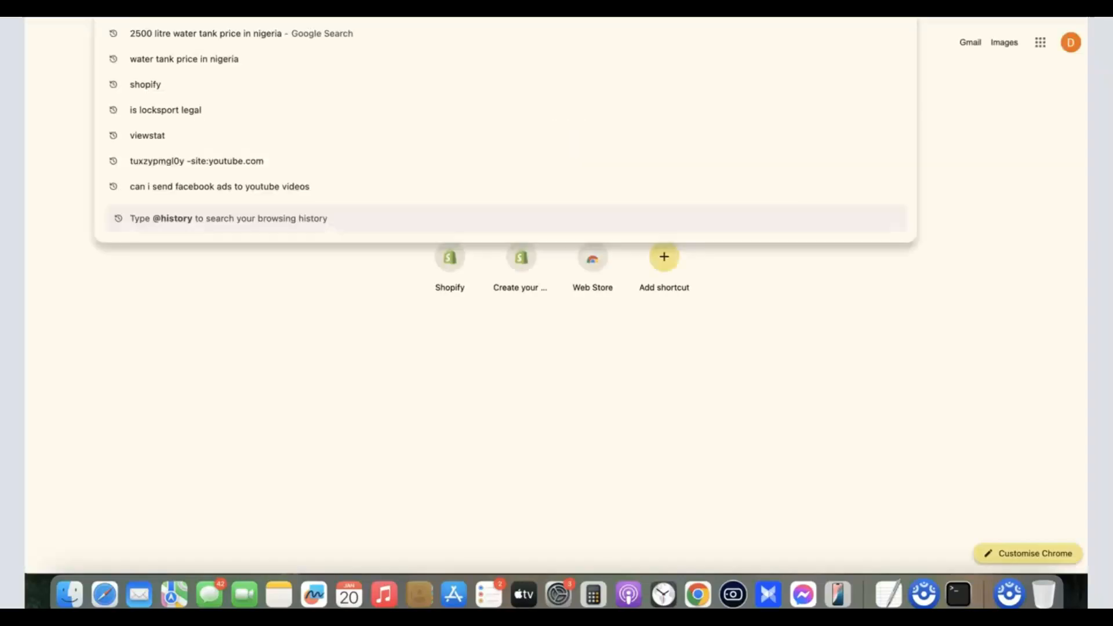
{"action": "type", "text": "Alie"}
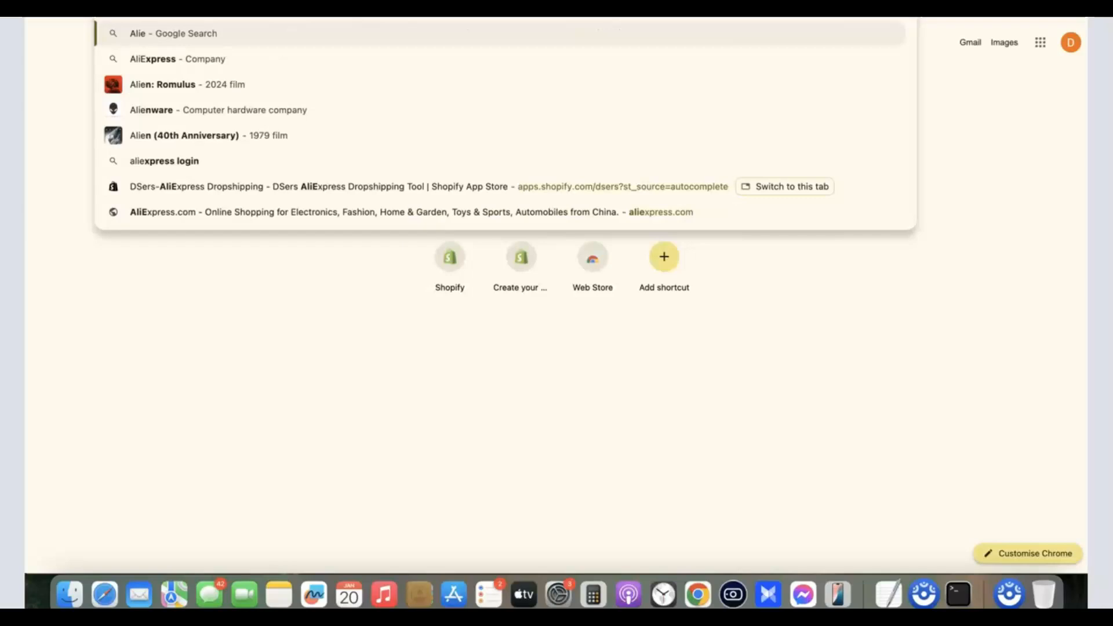
{"action": "type", "text": "xpress"}
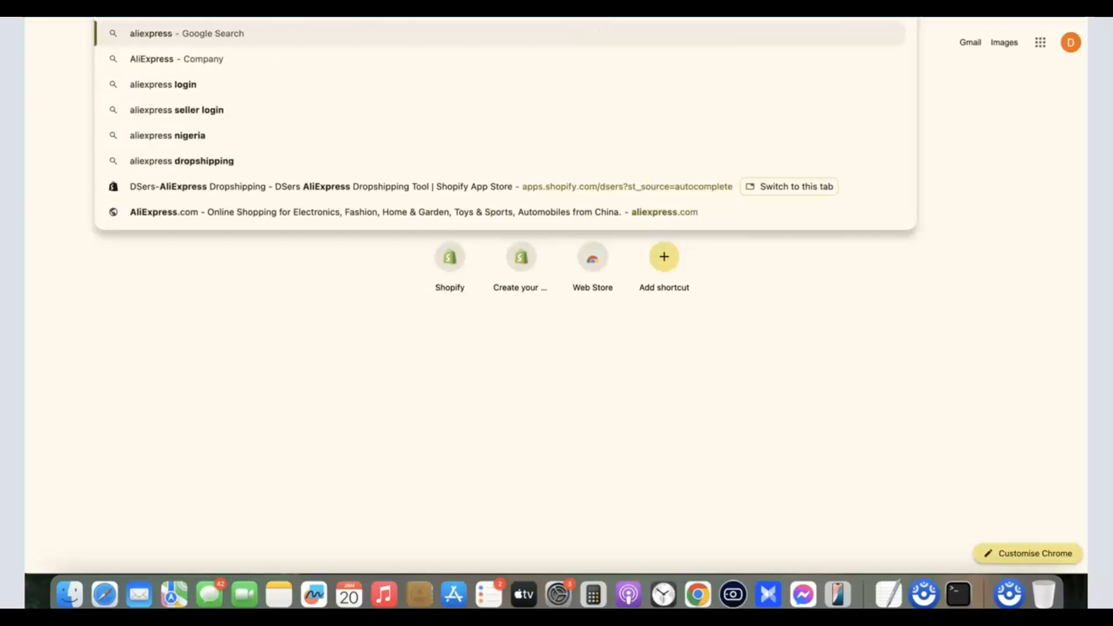
{"action": "key", "text": "Return"}
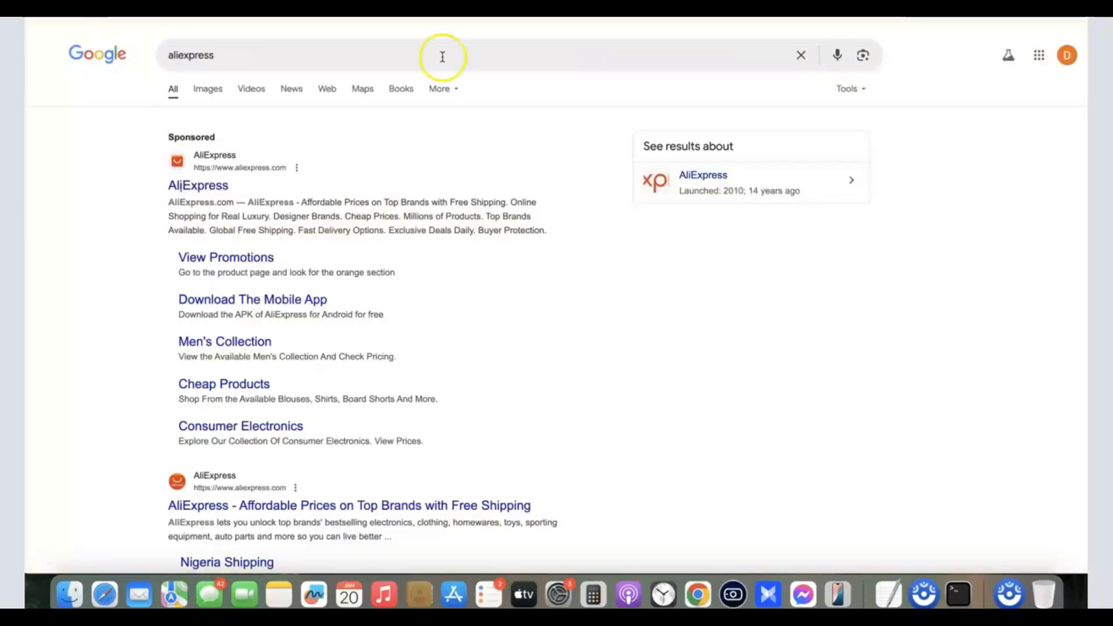
{"action": "scroll", "coordinate": [385, 224], "scroll_direction": "down", "scroll_amount": 5}
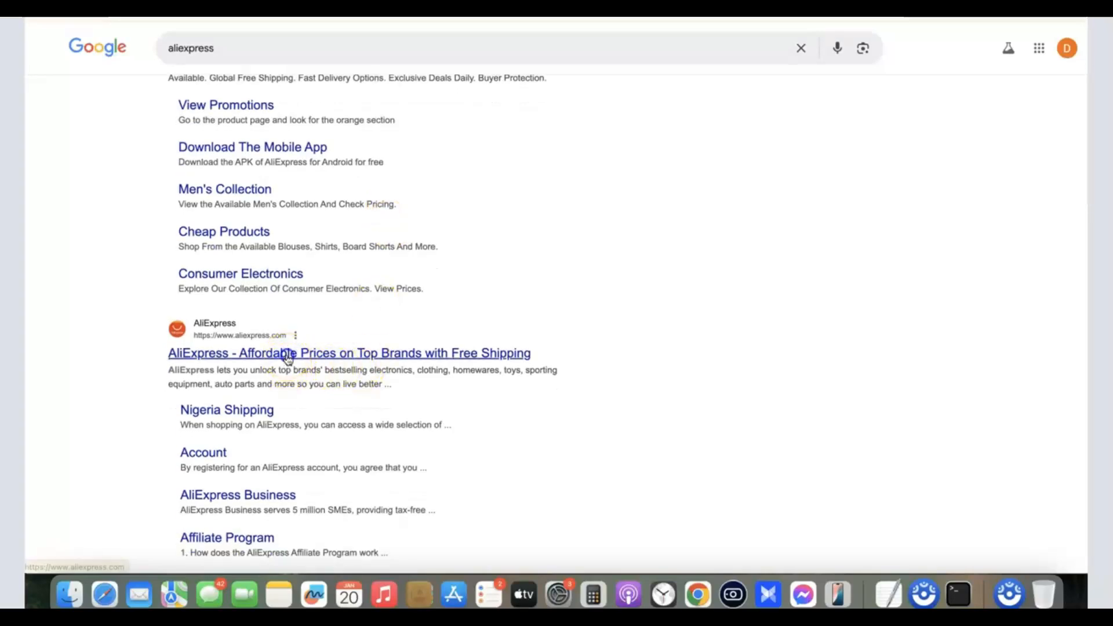
{"action": "left_click", "coordinate": [288, 357]}
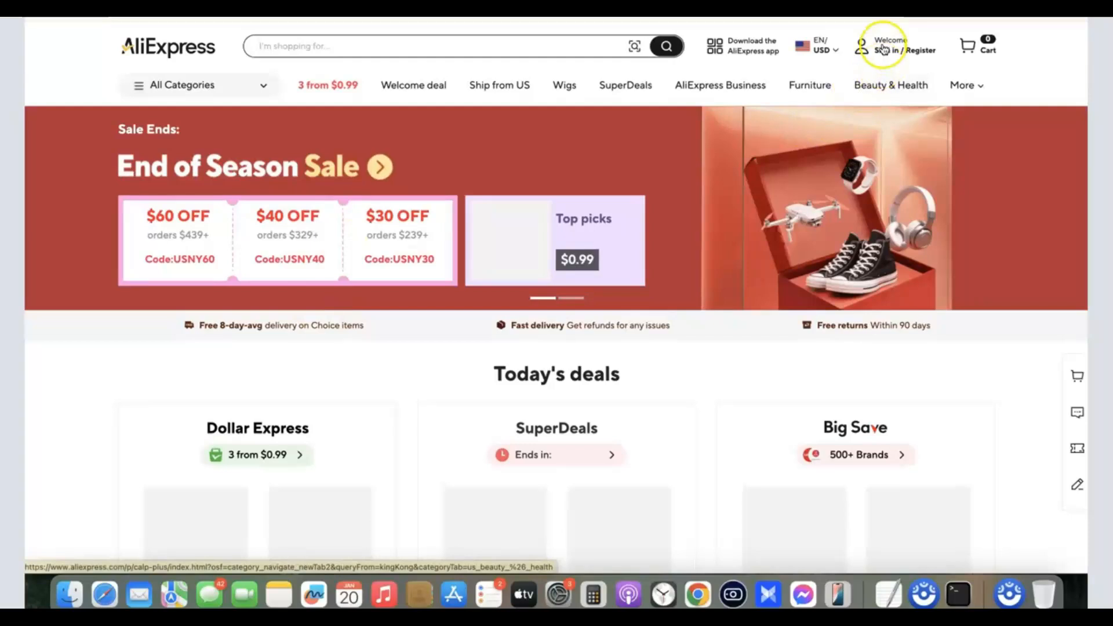
Sign in to AliExpress with the account e-mail and password.
{"action": "left_click", "coordinate": [883, 50]}
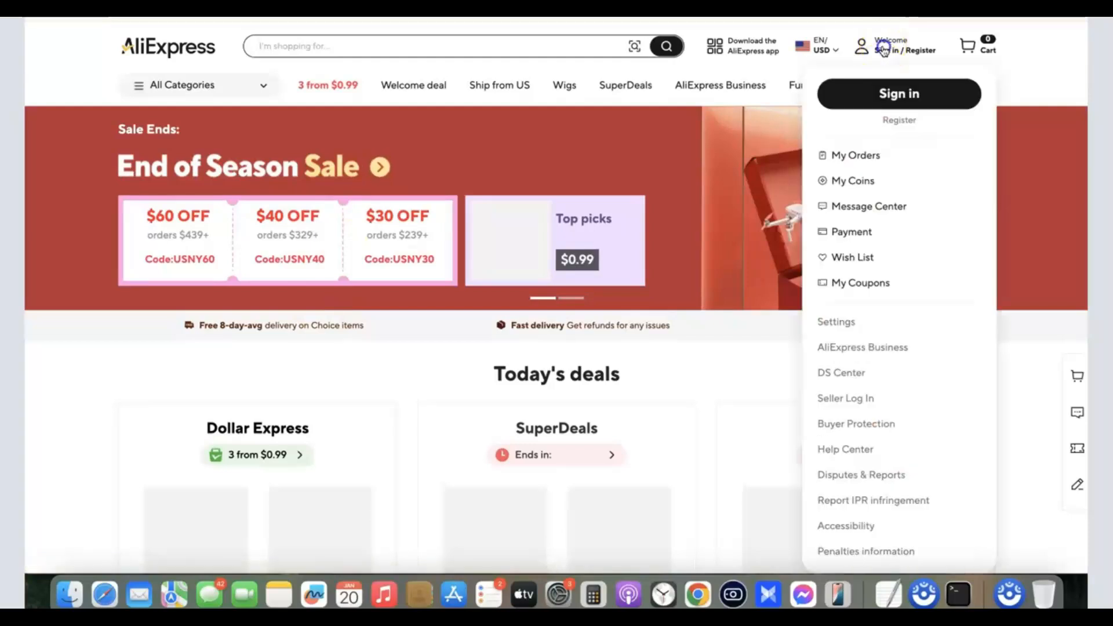
{"action": "left_click", "coordinate": [887, 97]}
{"action": "left_click", "coordinate": [574, 220]}
{"action": "left_click", "coordinate": [533, 270]}
{"action": "left_click", "coordinate": [495, 263]}
{"action": "type", "text": "•"}
{"action": "type", "text": "•••••••"}
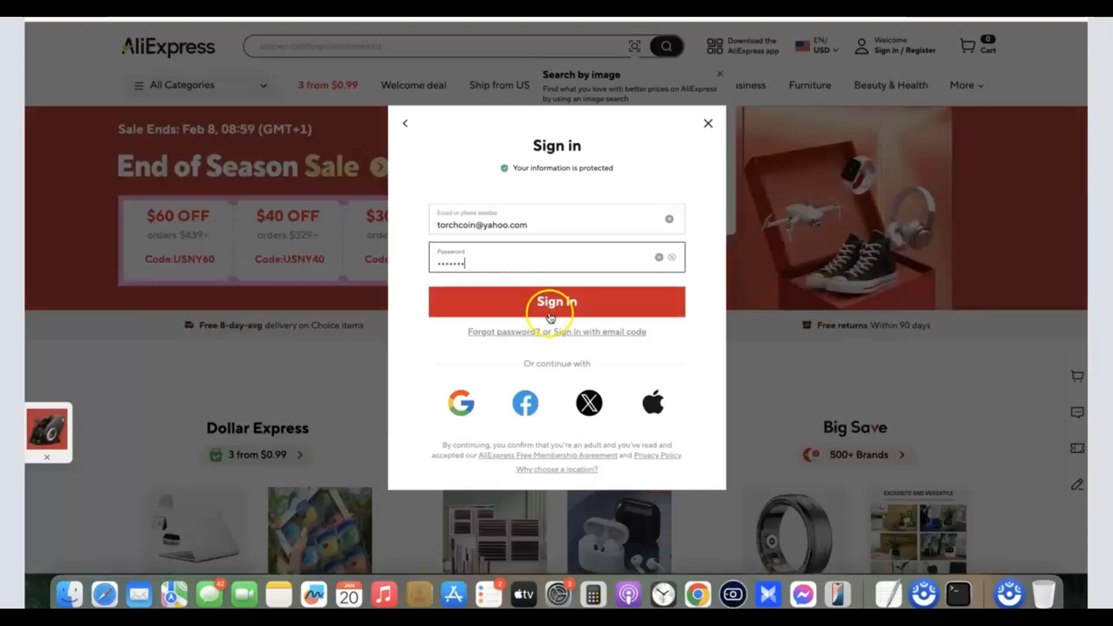
{"action": "left_click", "coordinate": [554, 302]}
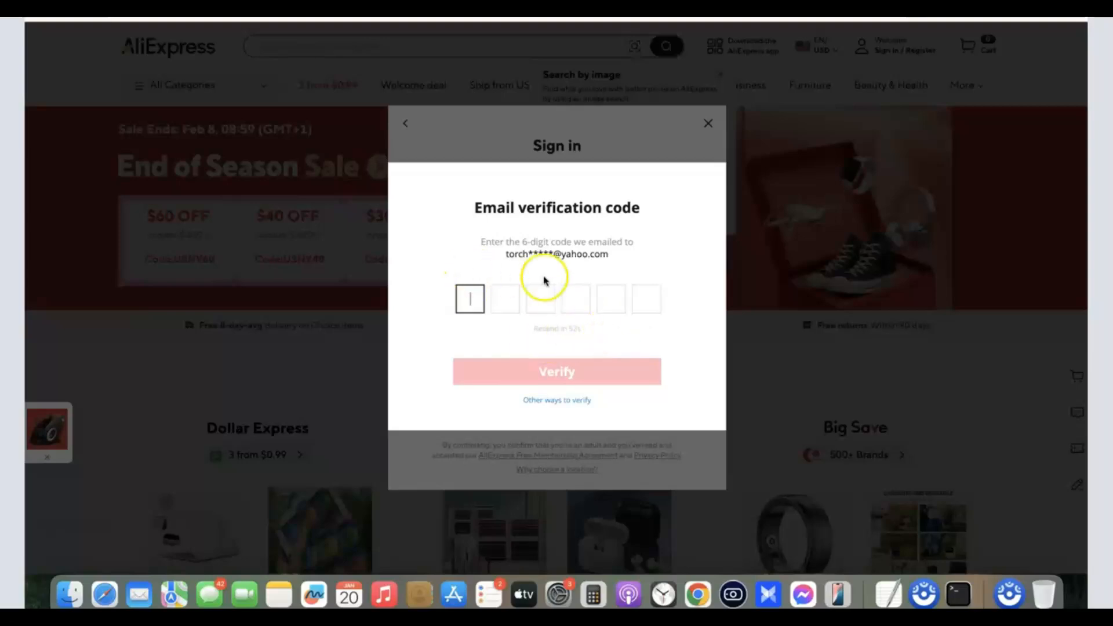
Enter the e-mailed verification code and save the AliExpress password in Chrome.
{"action": "left_click", "coordinate": [593, 311]}
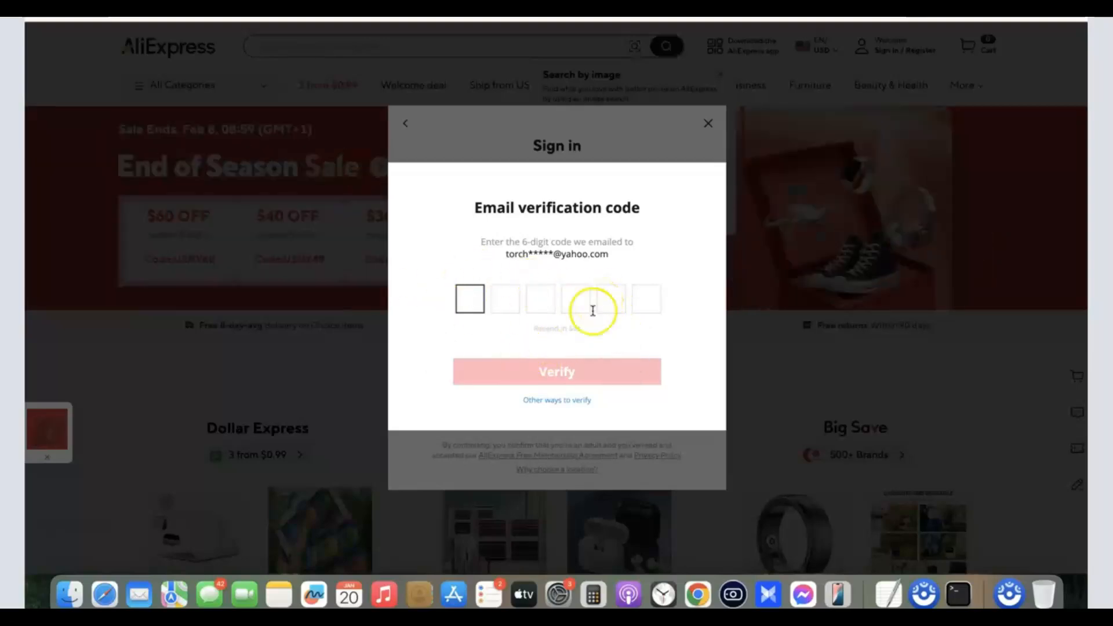
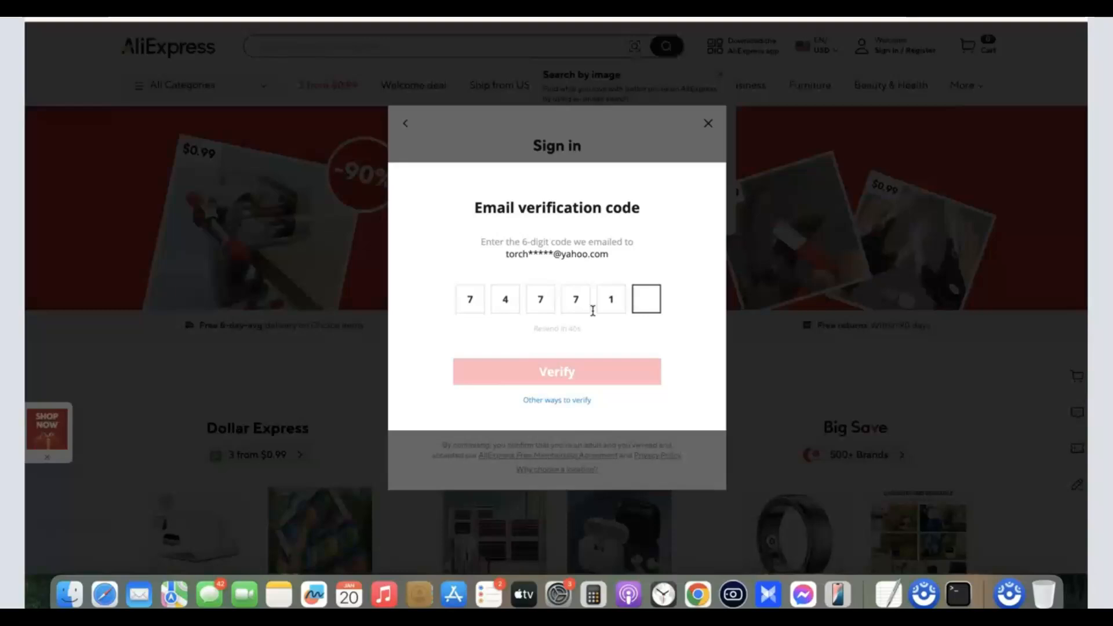
{"action": "left_click", "coordinate": [555, 374]}
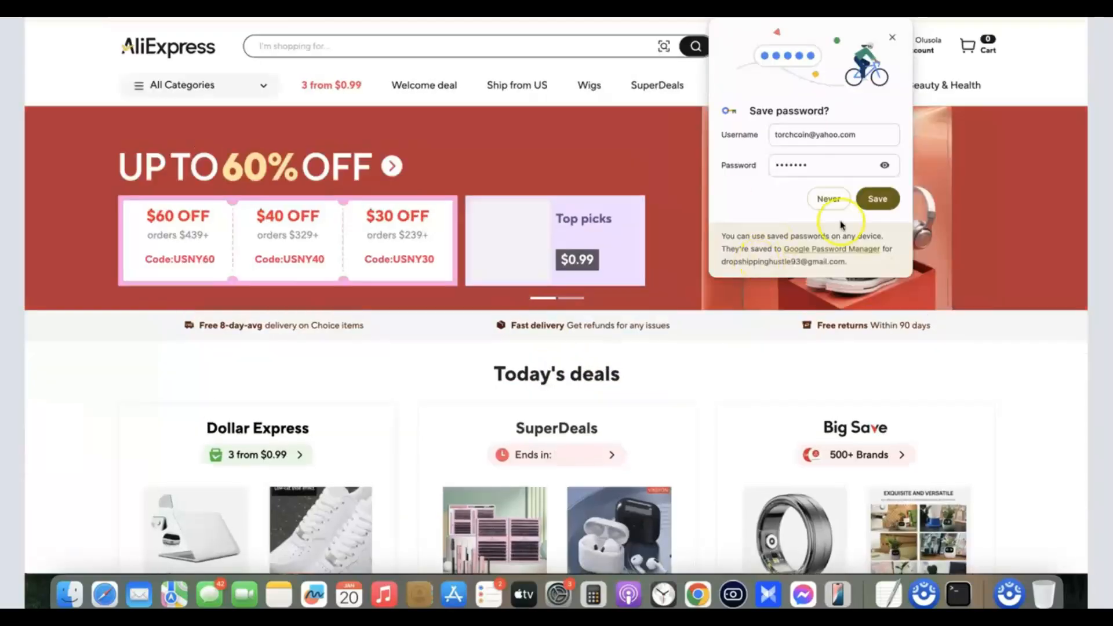
{"action": "left_click", "coordinate": [876, 199]}
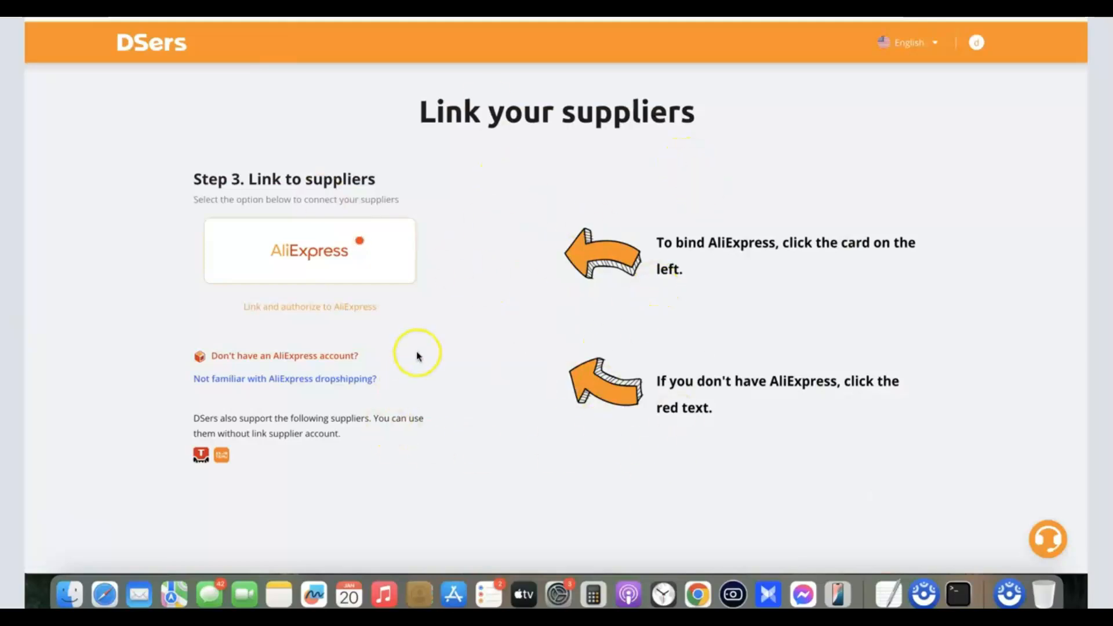
Link the AliExpress supplier card by logging in and authorizing DSers access.
{"action": "left_click", "coordinate": [324, 250]}
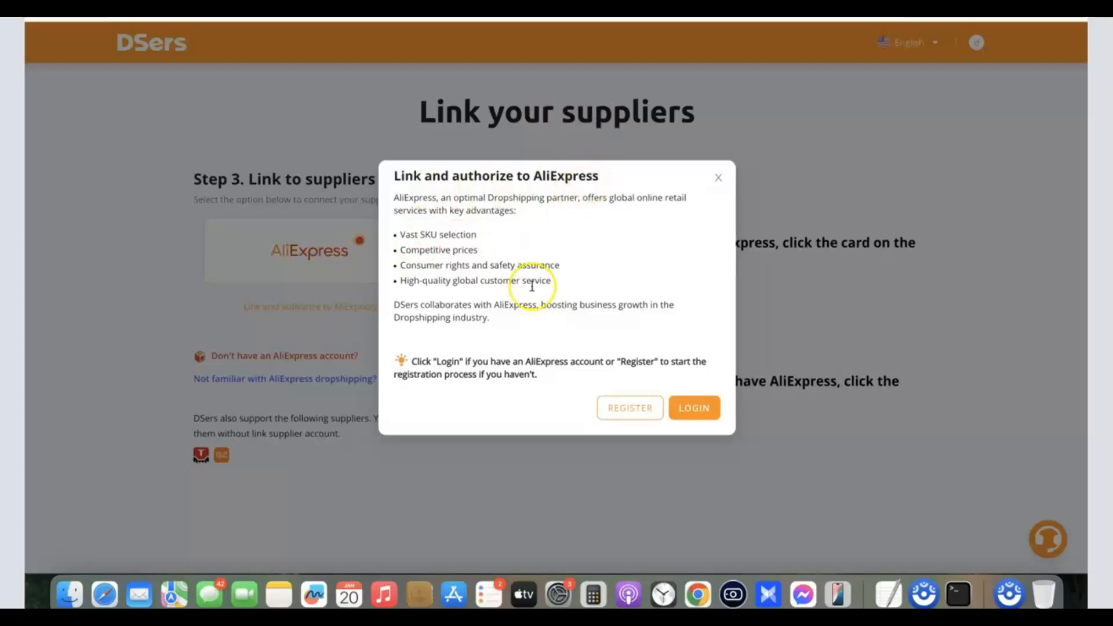
{"action": "left_click", "coordinate": [691, 407]}
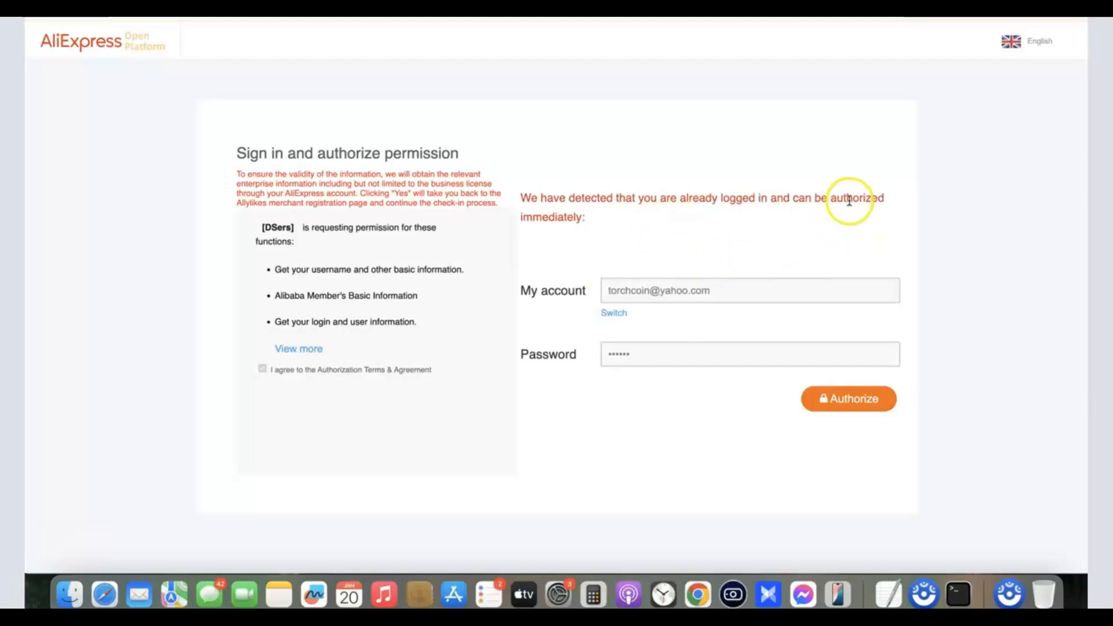
{"action": "left_click", "coordinate": [851, 403]}
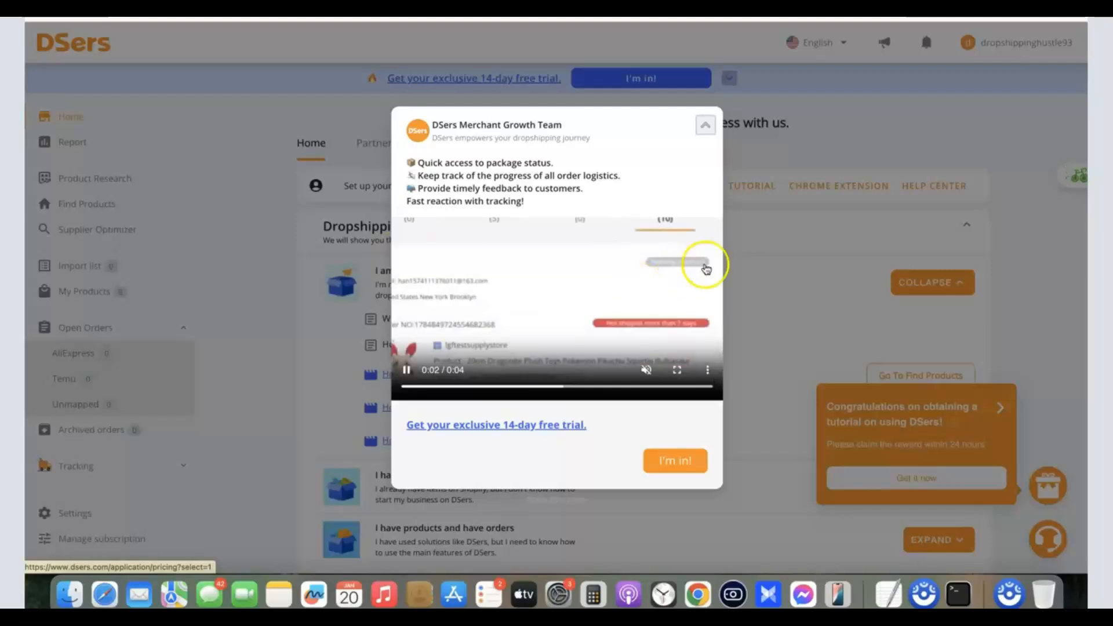
Dismiss the promo popup, go to Find Products, and open the AliExpress category list.
{"action": "left_click", "coordinate": [707, 126]}
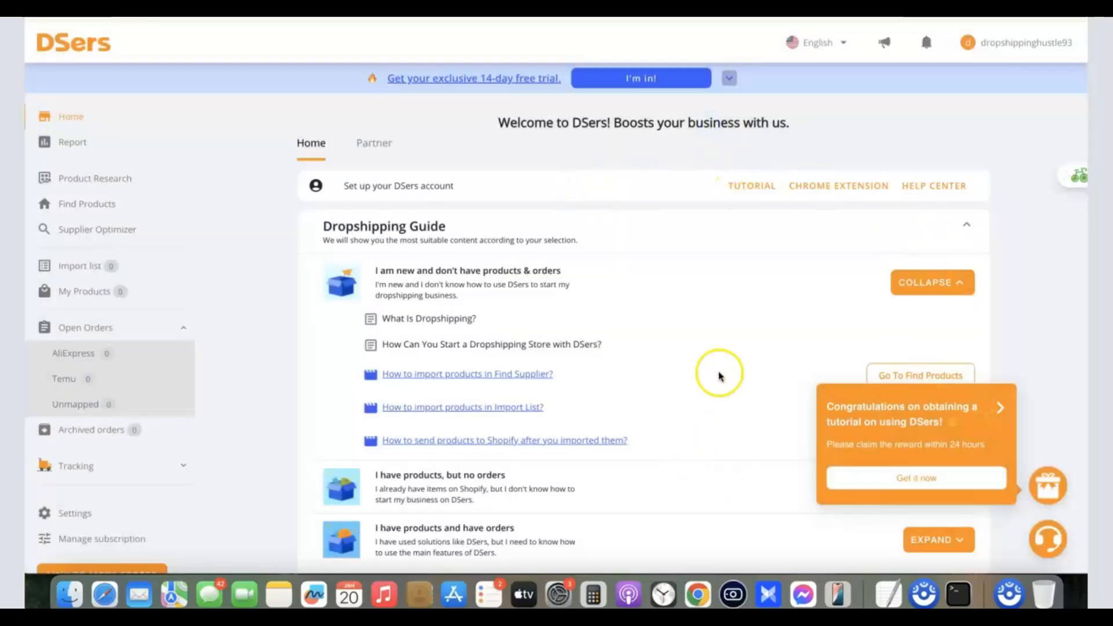
{"action": "scroll", "coordinate": [733, 367], "scroll_direction": "down", "scroll_amount": 2}
{"action": "scroll", "coordinate": [733, 368], "scroll_direction": "up", "scroll_amount": 2}
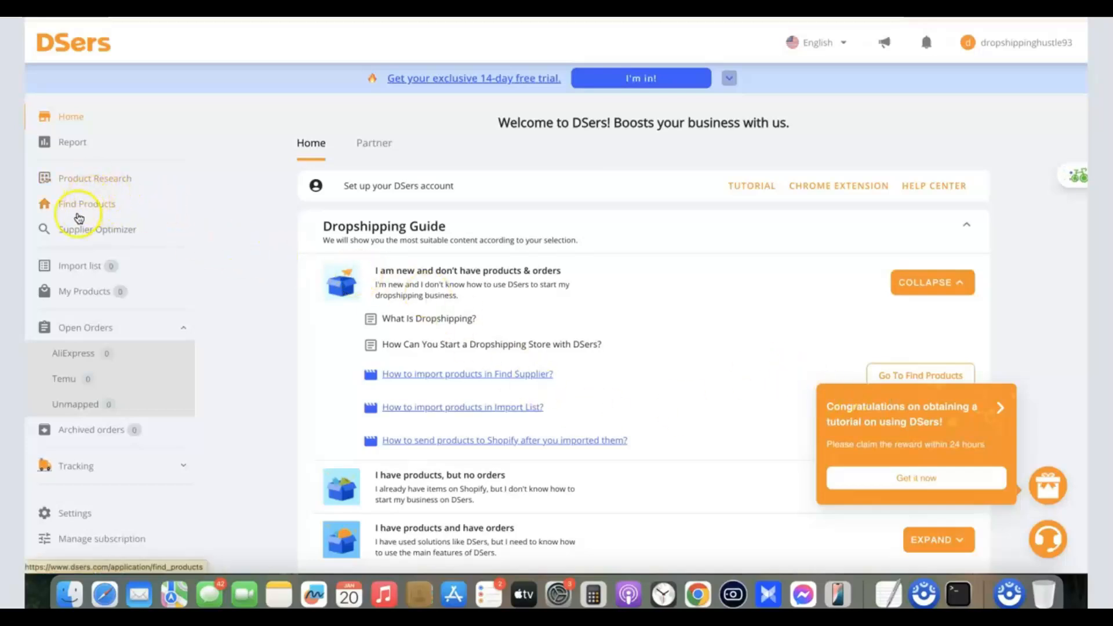
{"action": "left_click", "coordinate": [85, 204]}
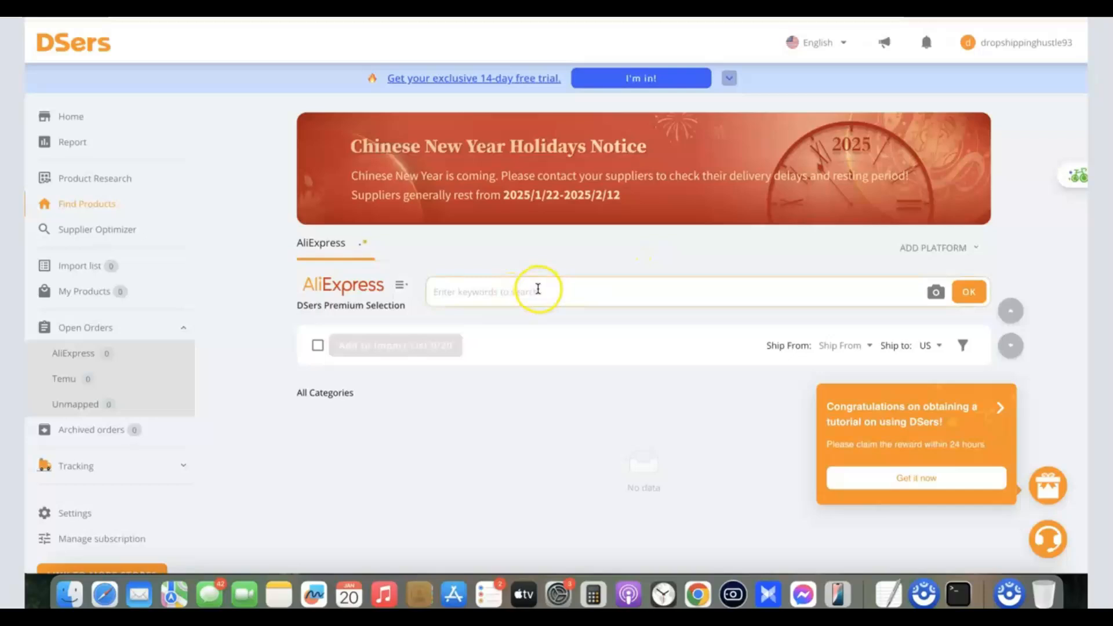
{"action": "left_click", "coordinate": [394, 289]}
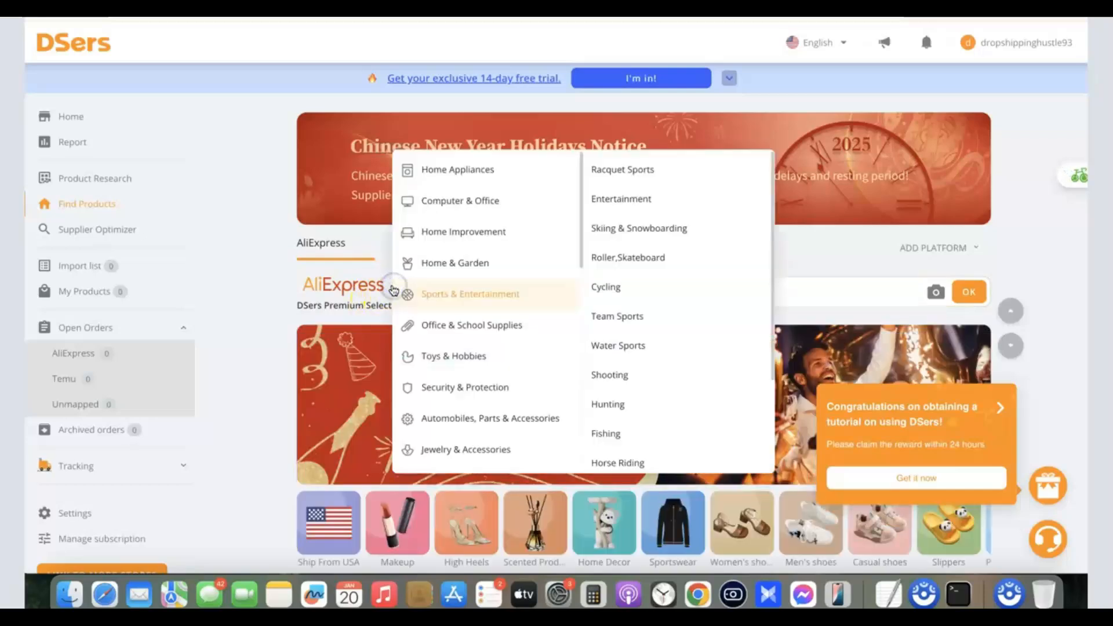
{"action": "scroll", "coordinate": [393, 290], "scroll_direction": "down", "scroll_amount": 1}
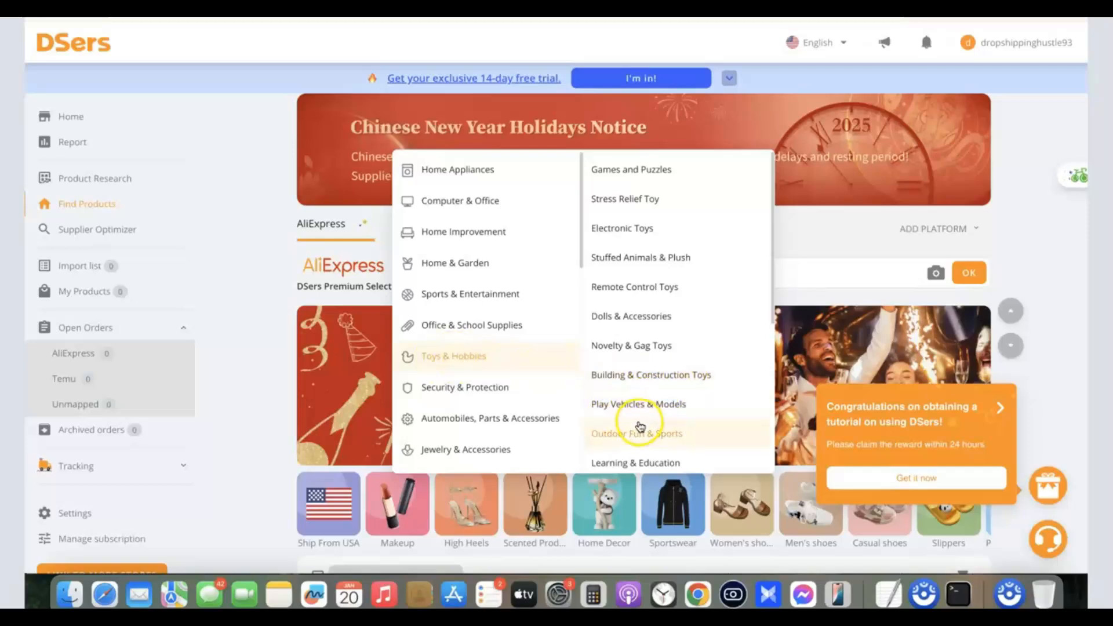
Show the Outdoor Fun & Sports toys and scroll through the results.
{"action": "left_click", "coordinate": [636, 432]}
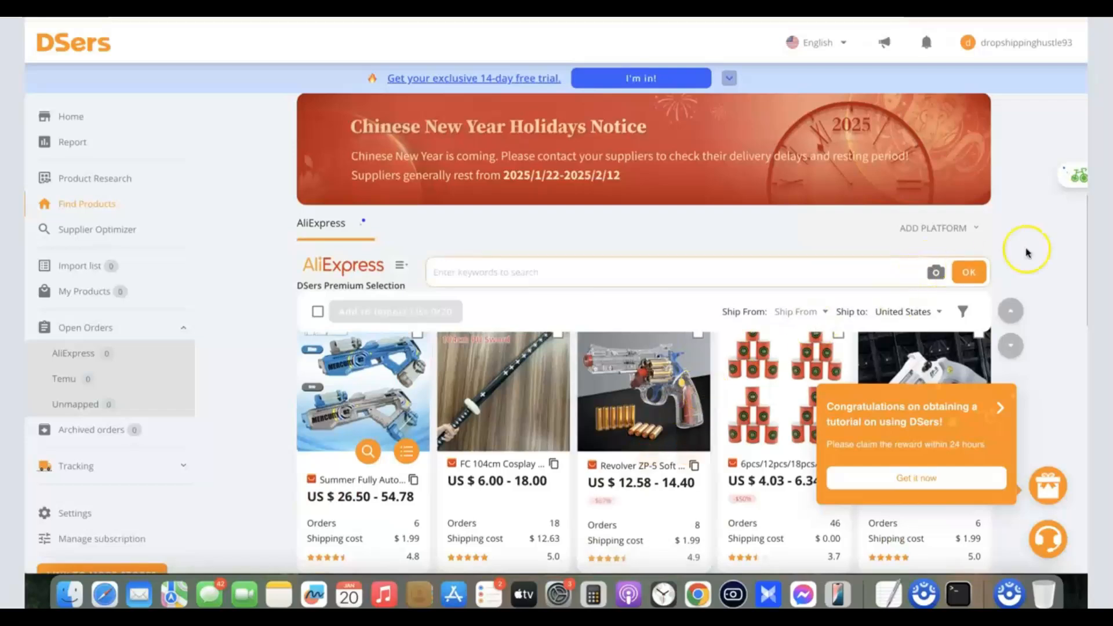
{"action": "scroll", "coordinate": [1032, 251], "scroll_direction": "down", "scroll_amount": 3}
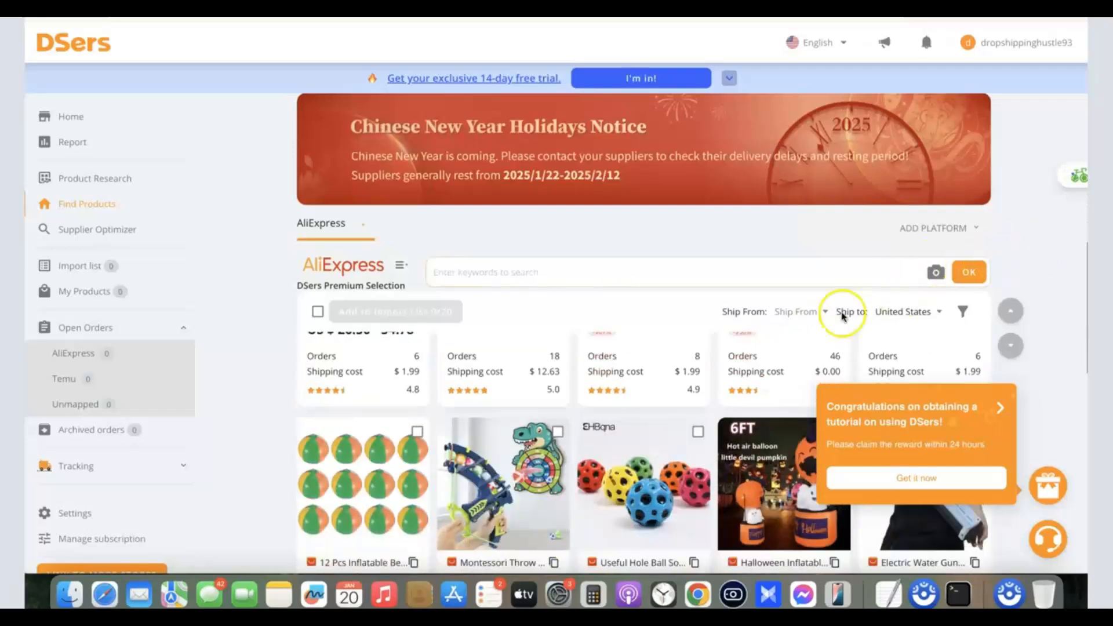
{"action": "scroll", "coordinate": [657, 452], "scroll_direction": "down", "scroll_amount": 8}
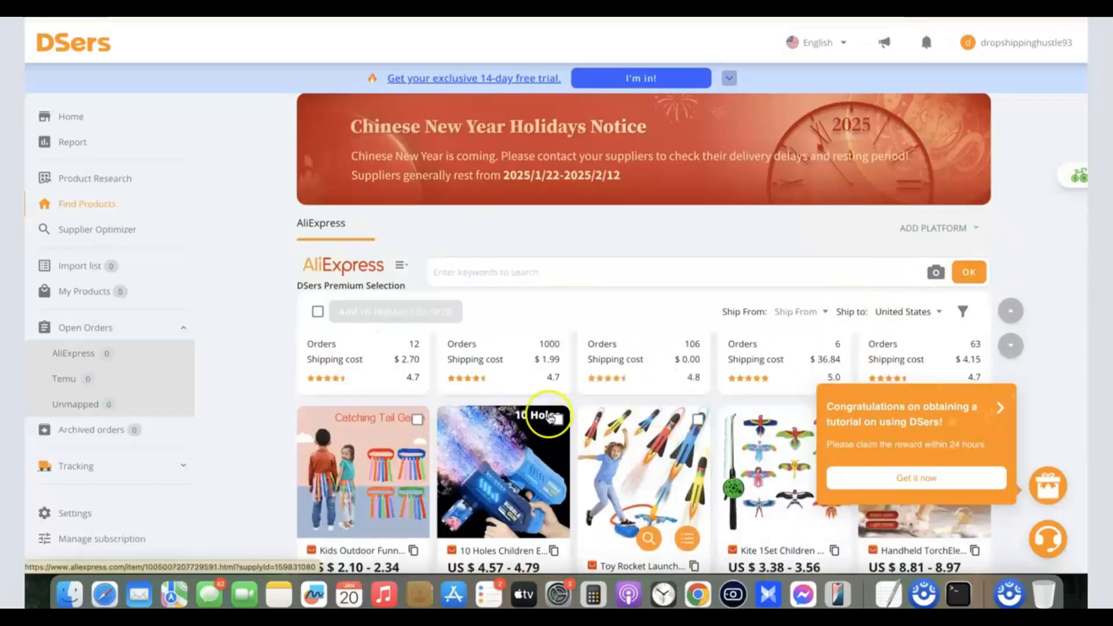
{"action": "scroll", "coordinate": [619, 438], "scroll_direction": "down", "scroll_amount": 5}
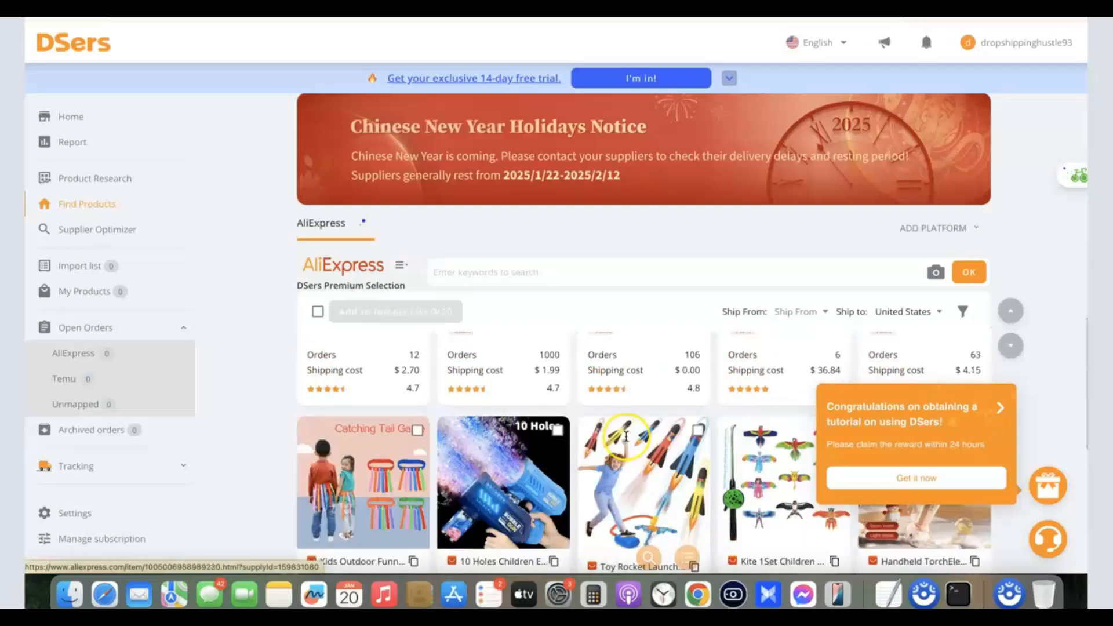
{"action": "scroll", "coordinate": [626, 437], "scroll_direction": "up", "scroll_amount": 15}
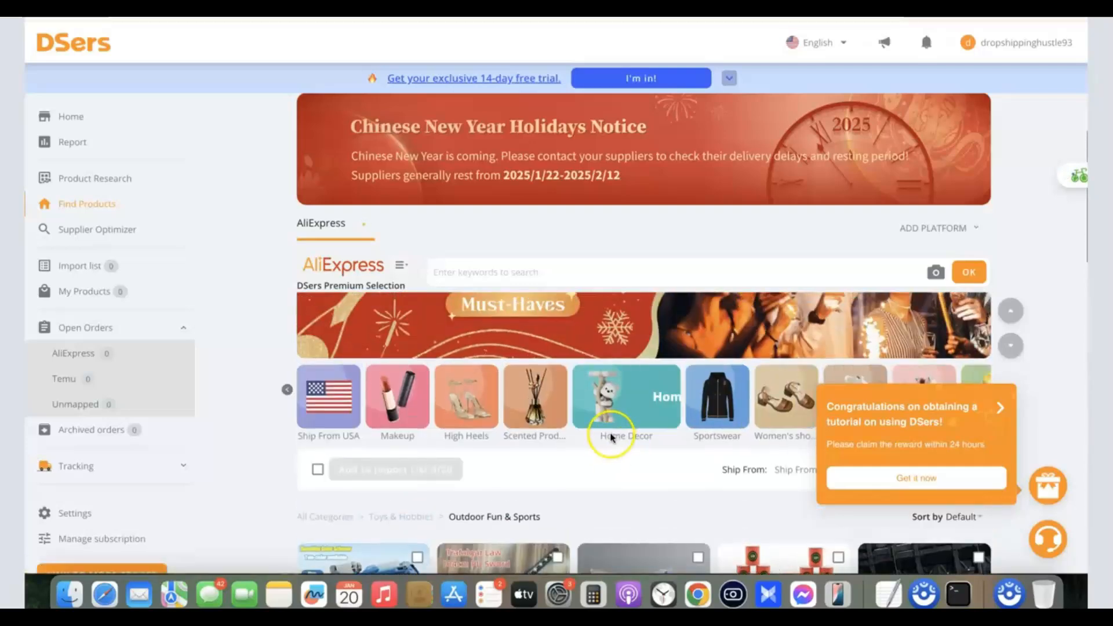
{"action": "scroll", "coordinate": [610, 438], "scroll_direction": "down", "scroll_amount": 5}
{"action": "scroll", "coordinate": [574, 493], "scroll_direction": "down", "scroll_amount": 2}
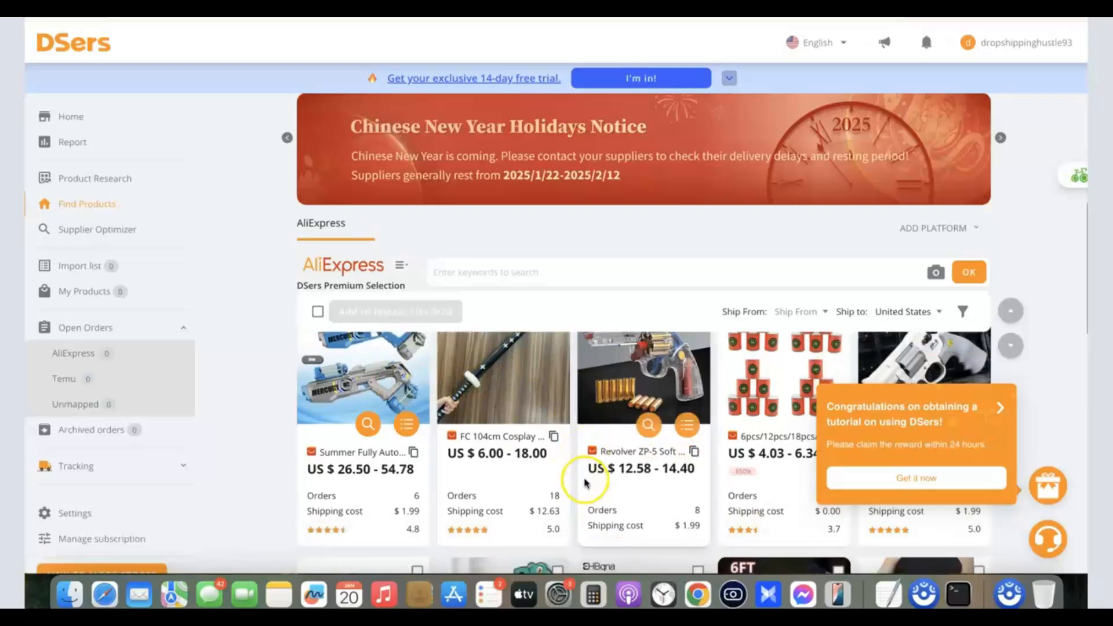
{"action": "scroll", "coordinate": [637, 484], "scroll_direction": "down", "scroll_amount": 3}
{"action": "scroll", "coordinate": [637, 484], "scroll_direction": "up", "scroll_amount": 4}
{"action": "scroll", "coordinate": [804, 402], "scroll_direction": "down", "scroll_amount": 5}
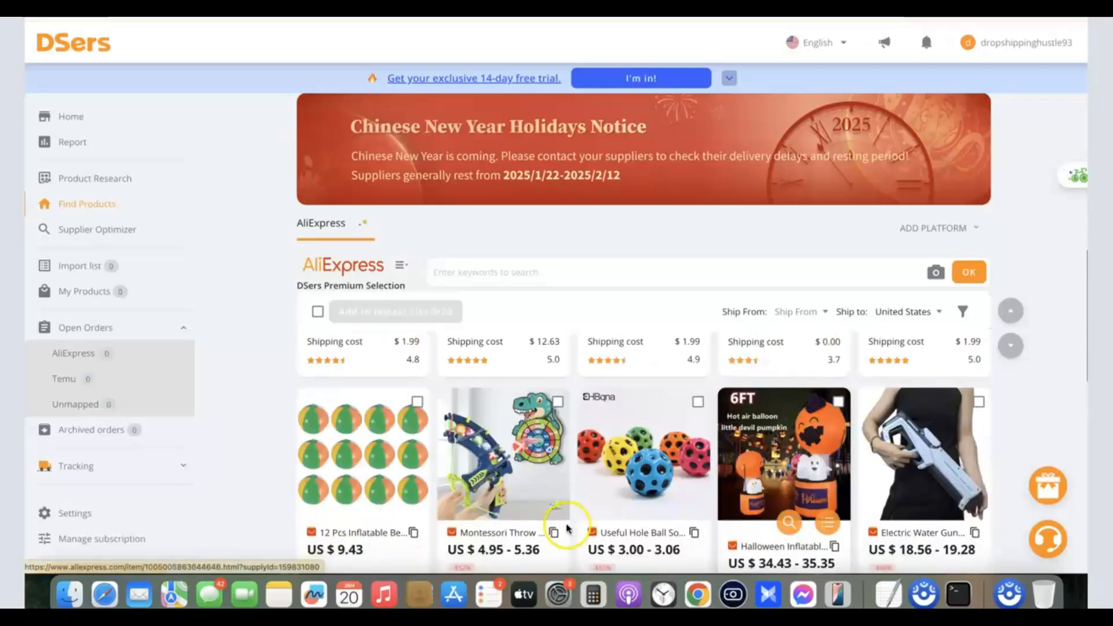
{"action": "scroll", "coordinate": [547, 451], "scroll_direction": "down", "scroll_amount": 1}
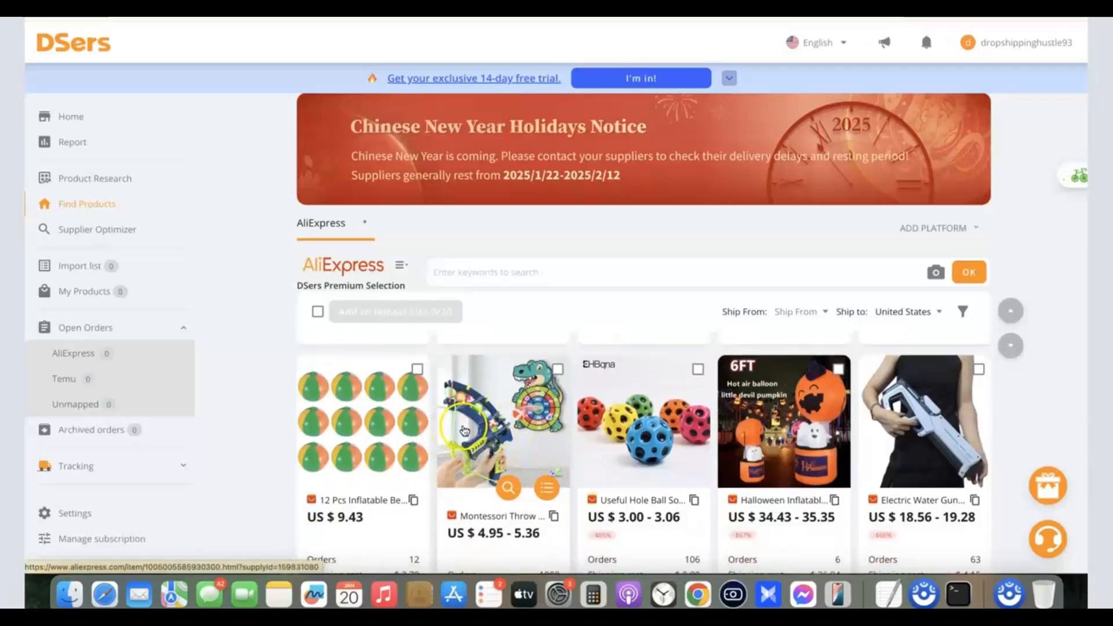
View the Montessori throw game's details and add it to the import list.
{"action": "left_click", "coordinate": [506, 432]}
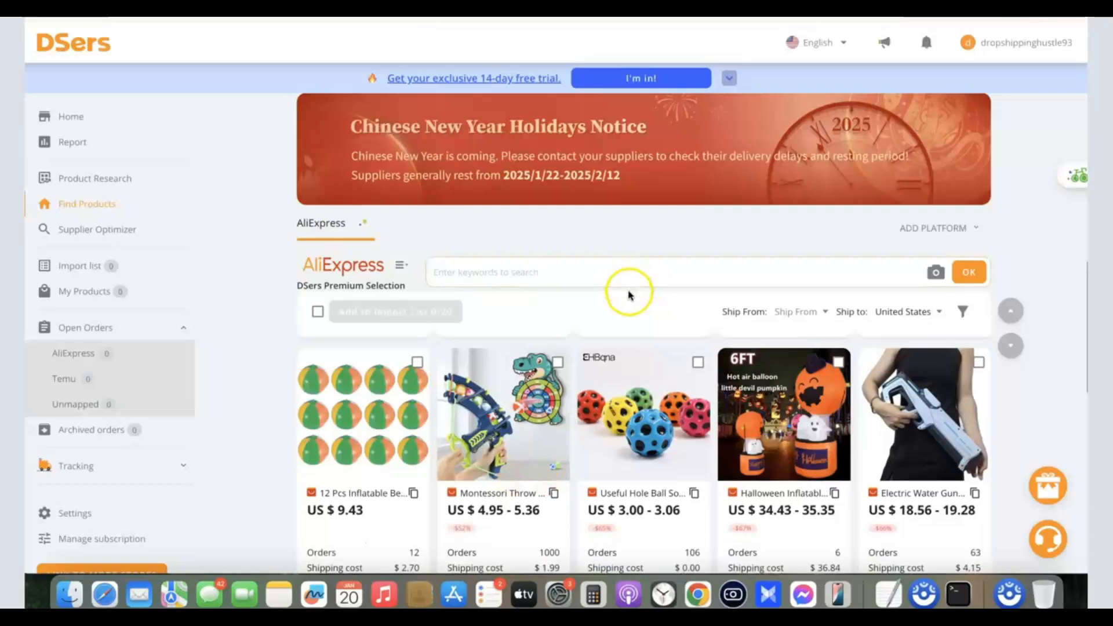
{"action": "mouse_move", "coordinate": [519, 477]}
{"action": "scroll", "coordinate": [527, 487], "scroll_direction": "up", "scroll_amount": 1}
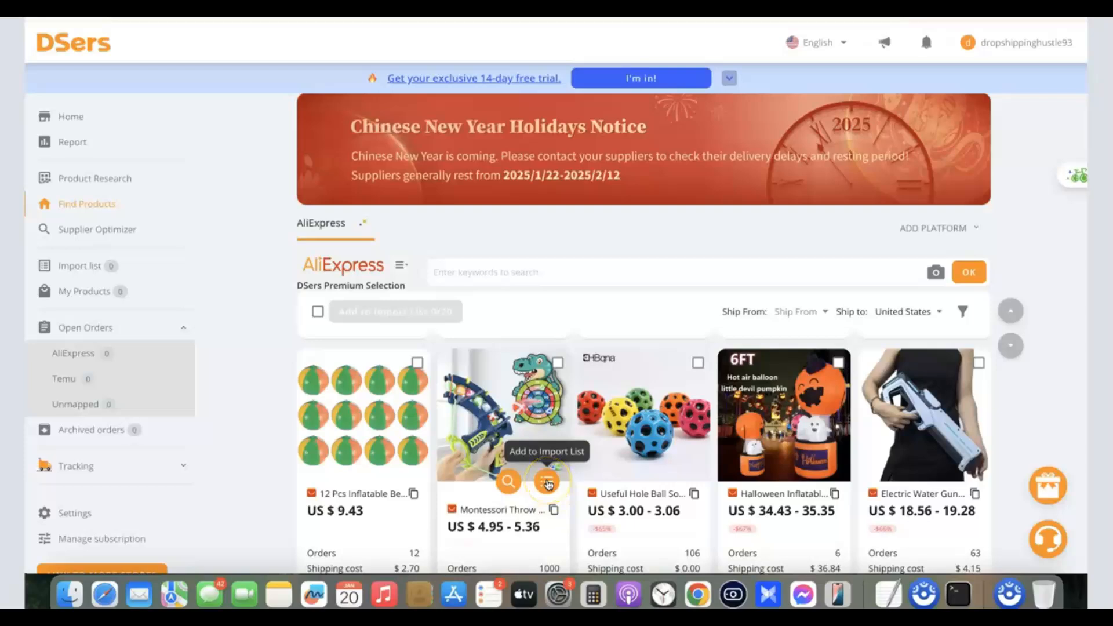
{"action": "left_click", "coordinate": [547, 483]}
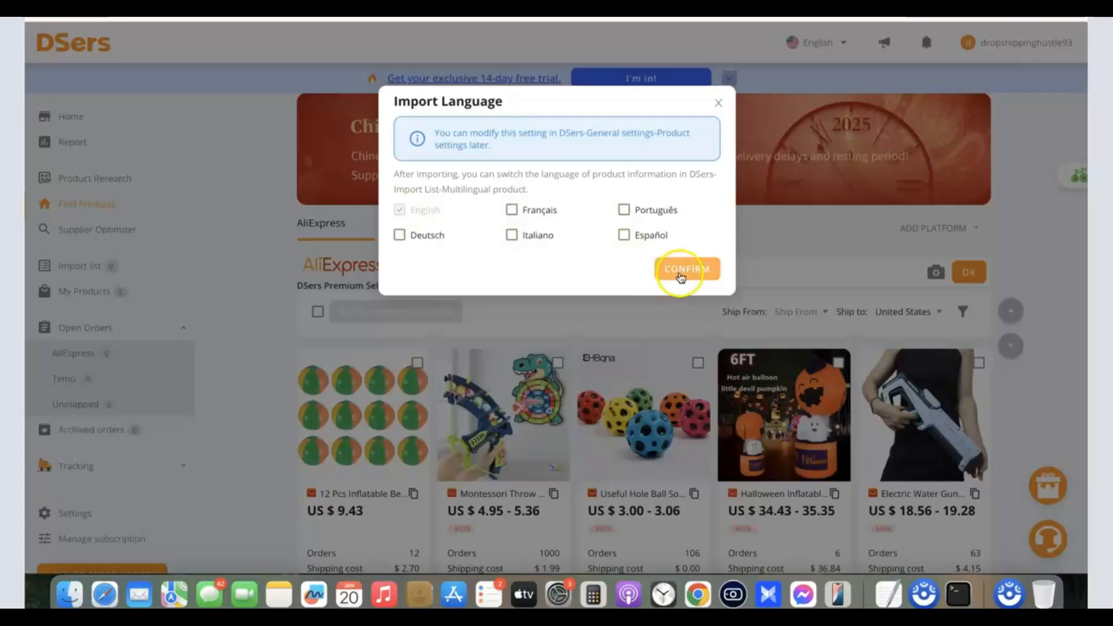
Confirm English as import language and check the Montessori toy in the Import List.
{"action": "left_click", "coordinate": [684, 271]}
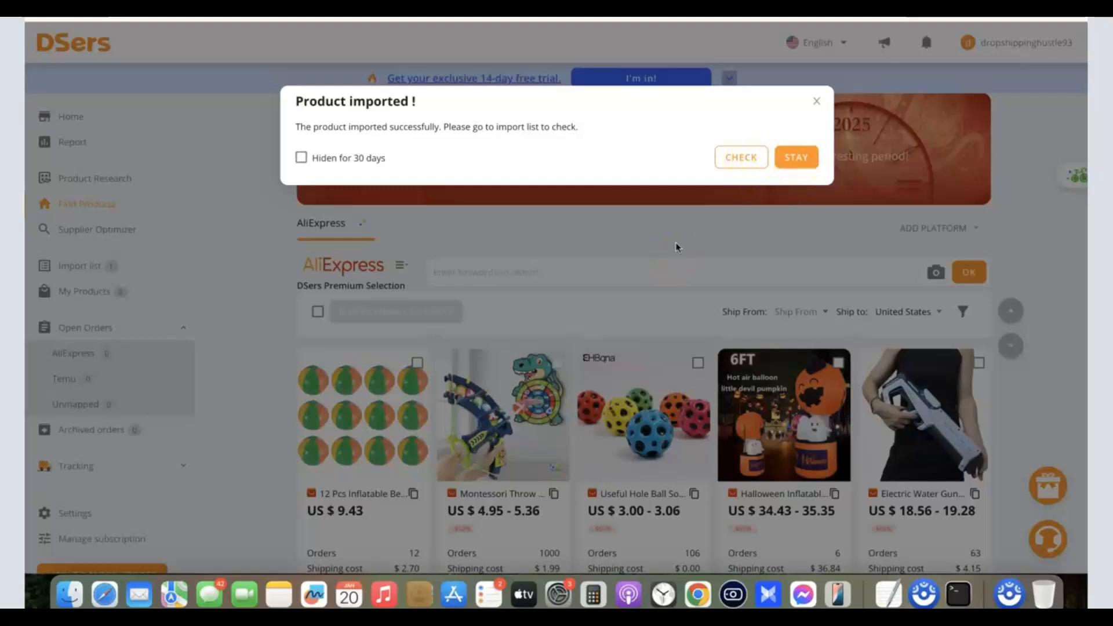
{"action": "left_click", "coordinate": [740, 159]}
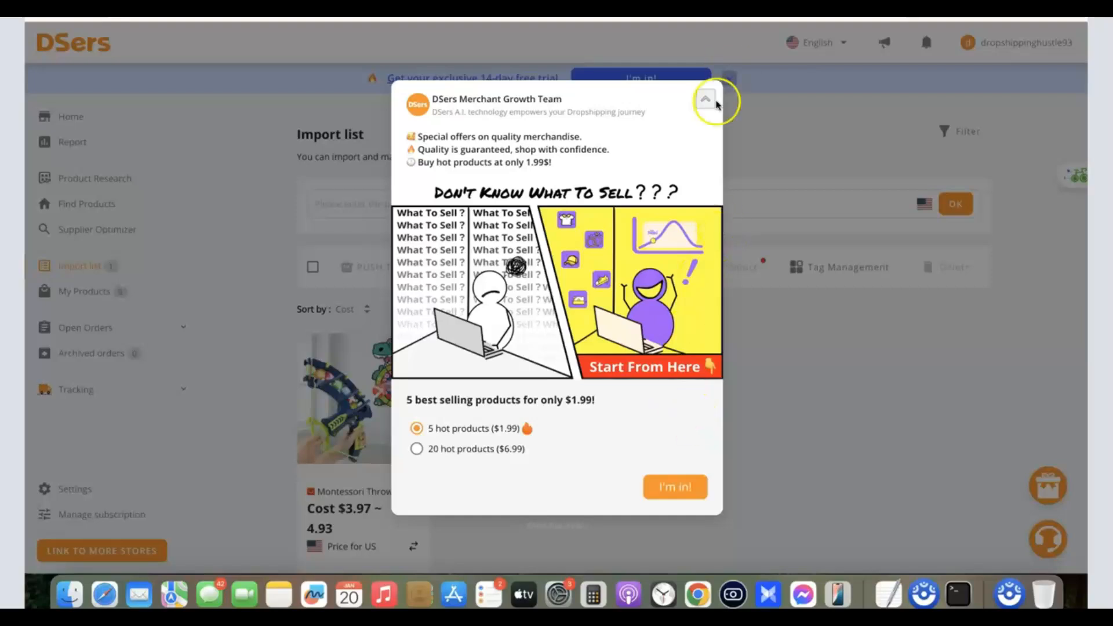
{"action": "left_click", "coordinate": [706, 100]}
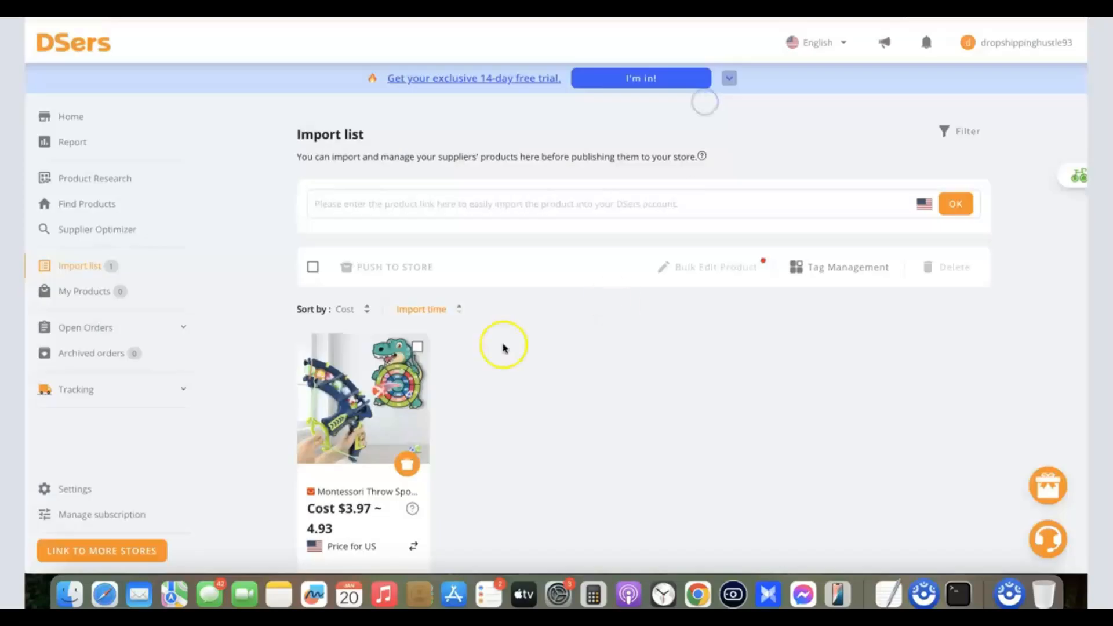
{"action": "scroll", "coordinate": [485, 280], "scroll_direction": "down", "scroll_amount": 5}
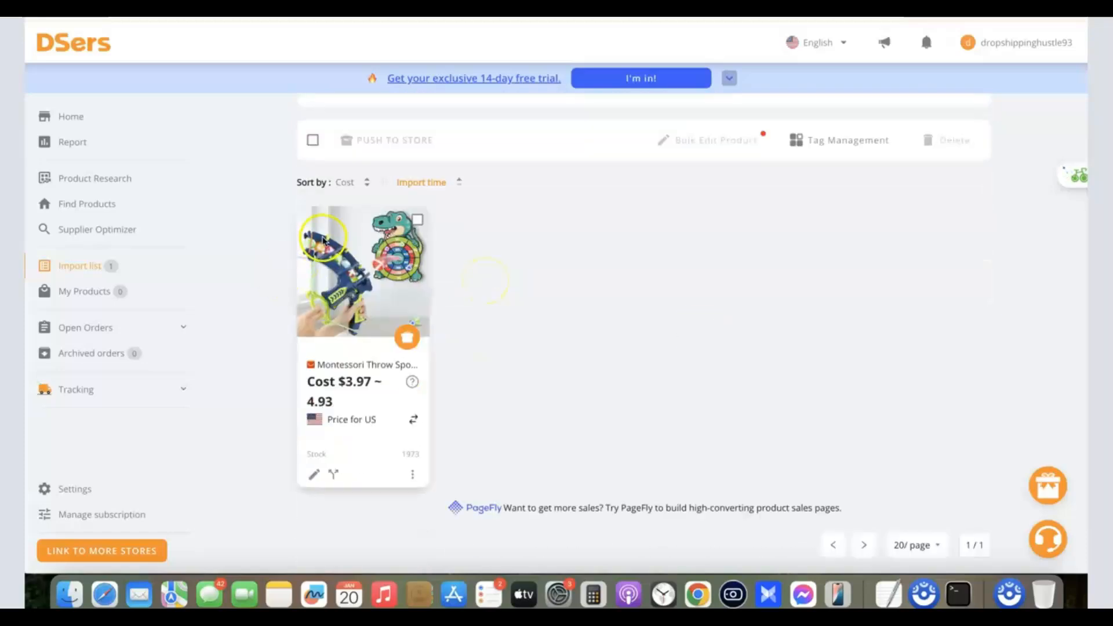
{"action": "scroll", "coordinate": [642, 277], "scroll_direction": "down", "scroll_amount": 2}
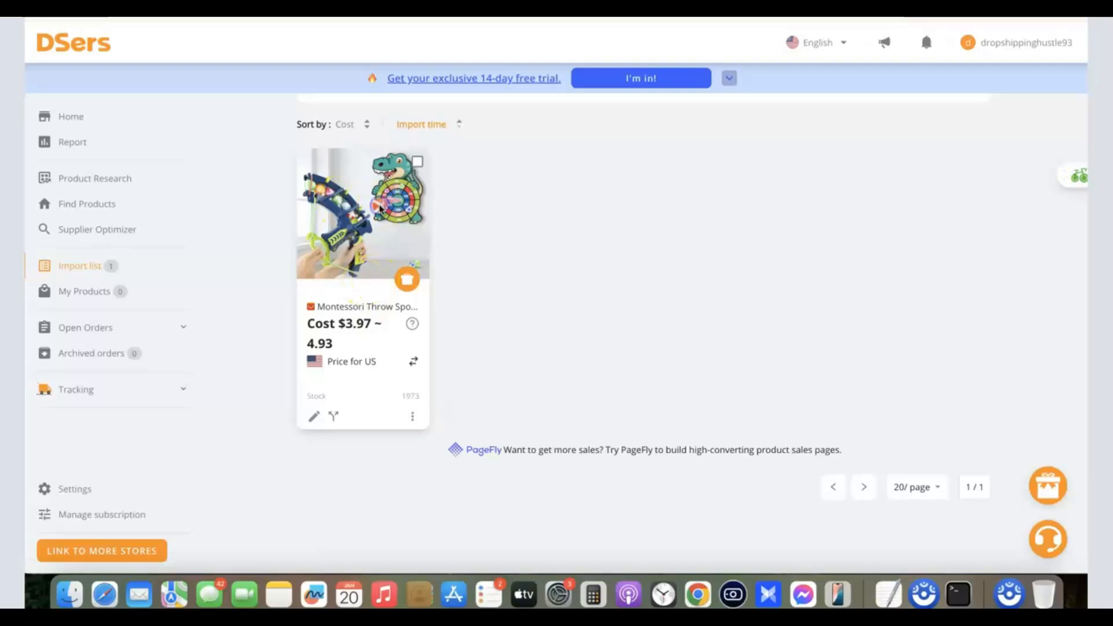
Delete 'Throw Sport' through 'Board Games' from the title, leaving 'Montessori Educational Children's Outdoor Game toy', and save.
{"action": "left_click", "coordinate": [317, 416]}
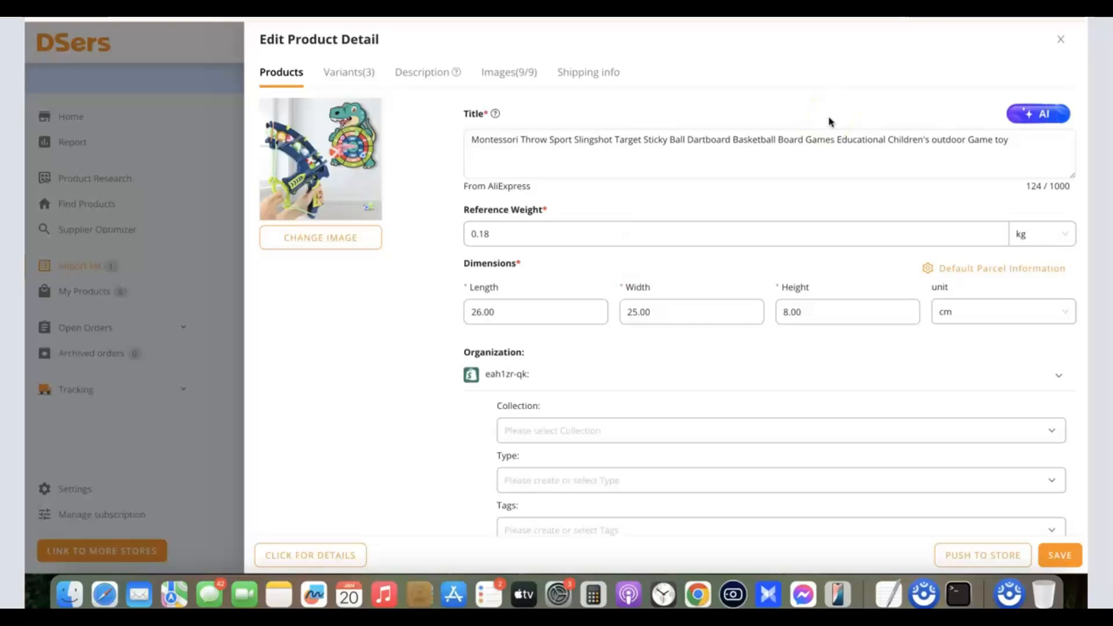
{"action": "left_click", "coordinate": [651, 173]}
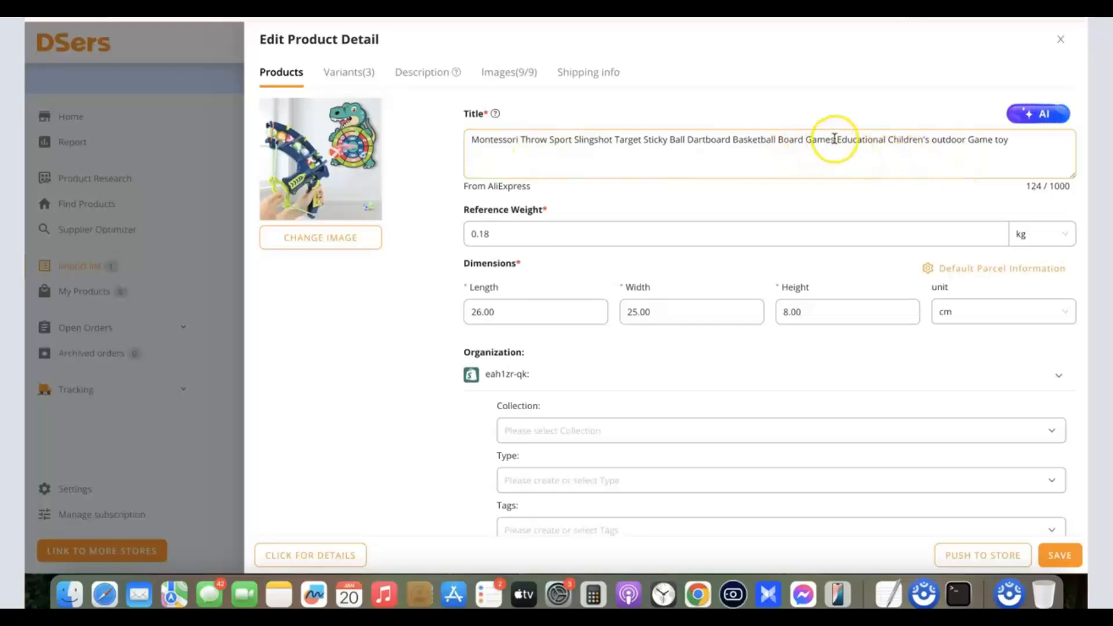
{"action": "left_click_drag", "start_coordinate": [836, 138], "coordinate": [495, 133]}
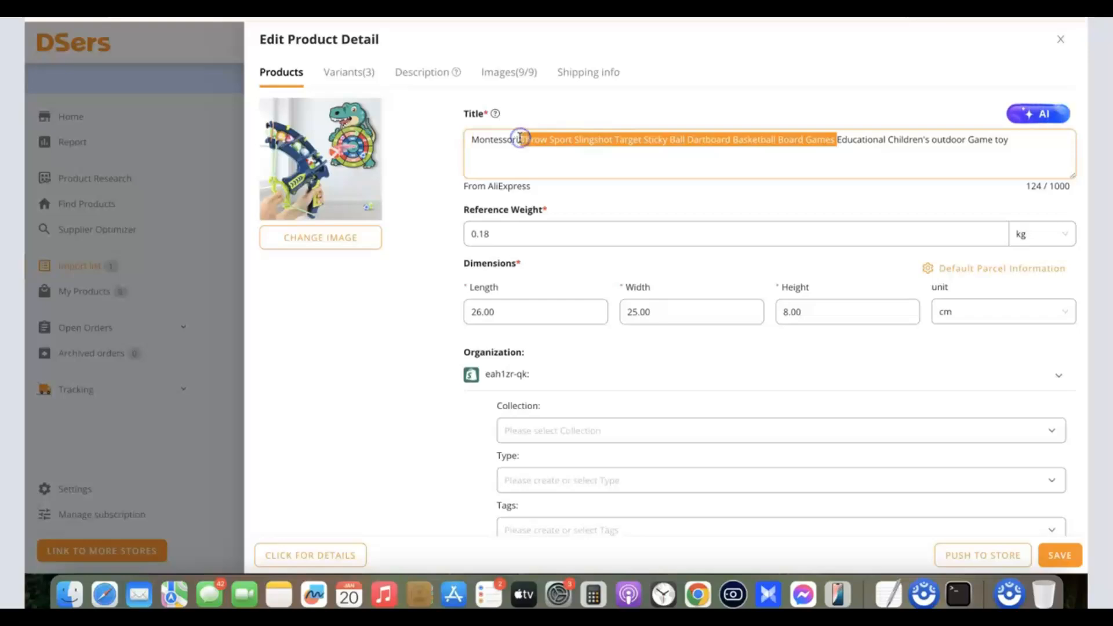
{"action": "key", "text": "BackSpace"}
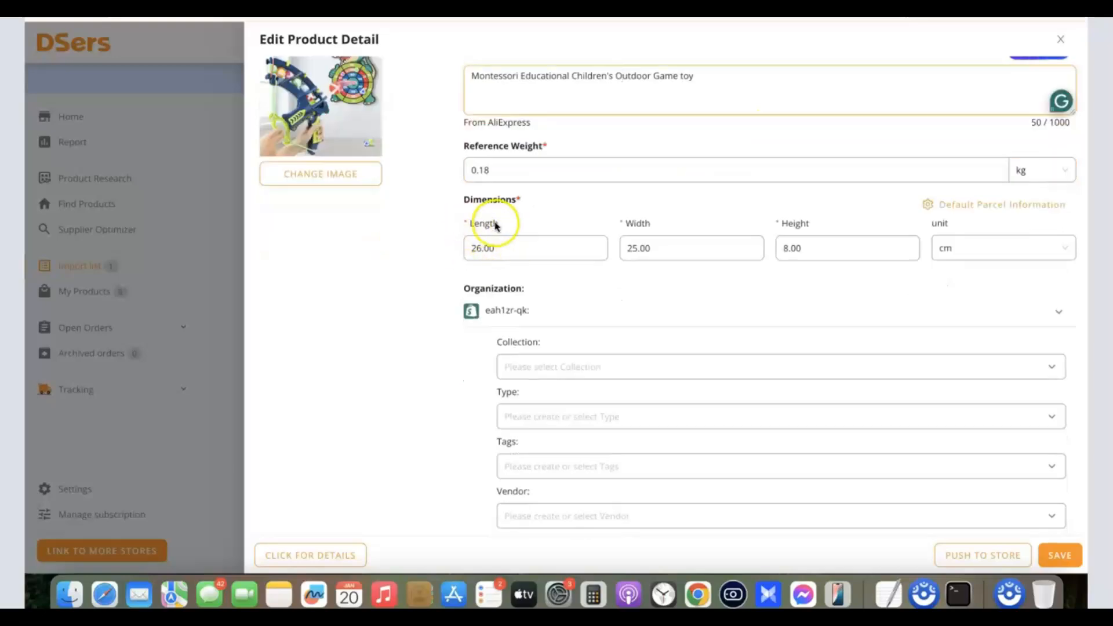
{"action": "scroll", "coordinate": [560, 199], "scroll_direction": "down", "scroll_amount": 3}
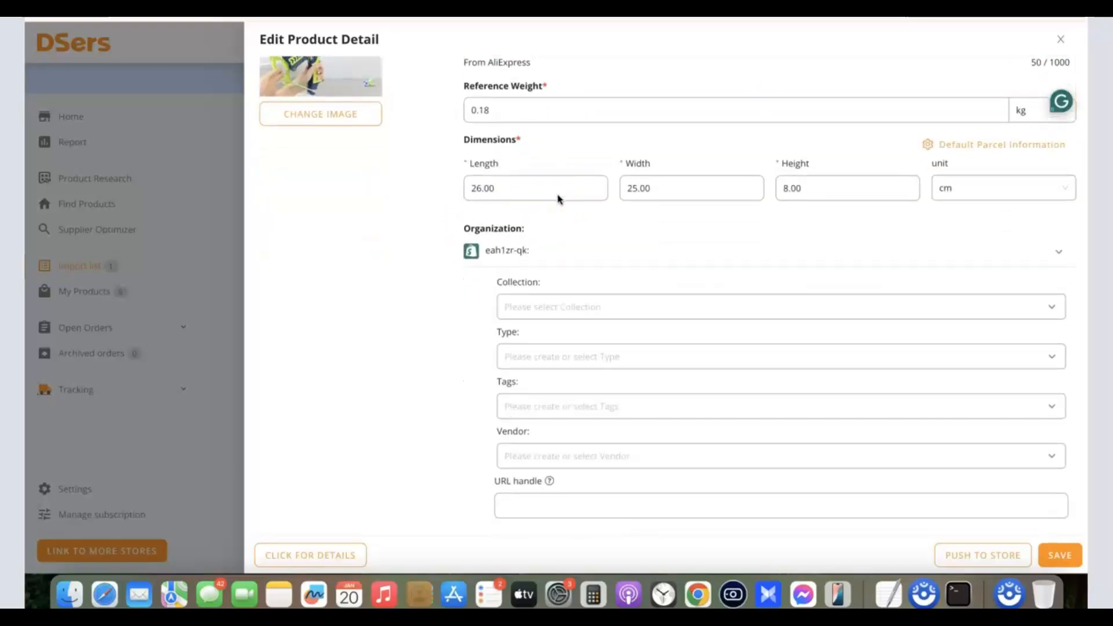
{"action": "scroll", "coordinate": [554, 218], "scroll_direction": "up", "scroll_amount": 5}
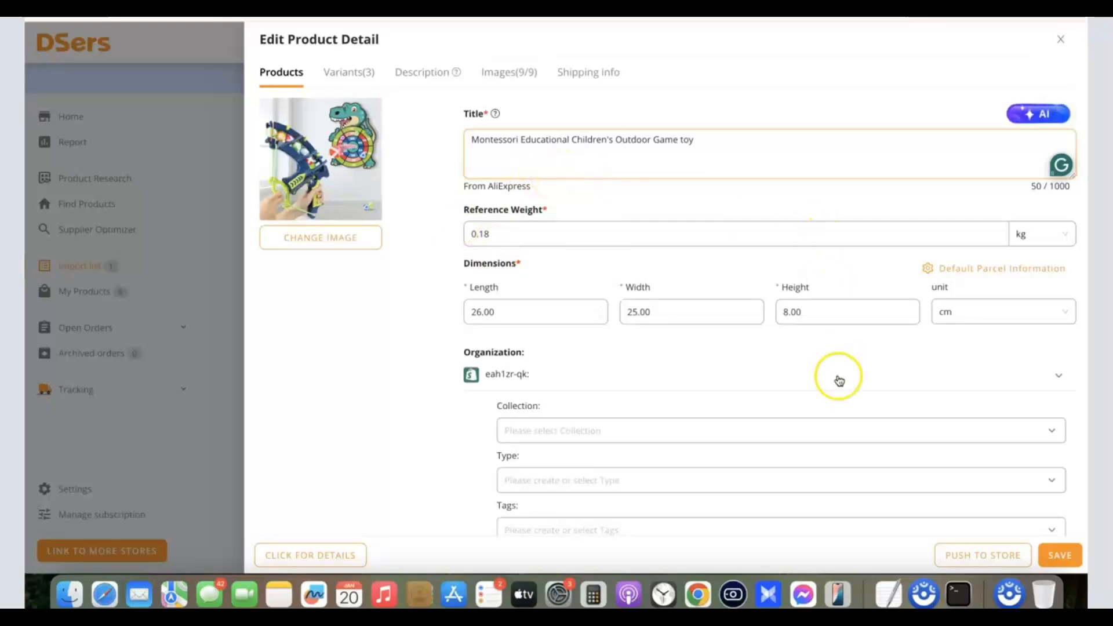
{"action": "left_click", "coordinate": [1071, 558]}
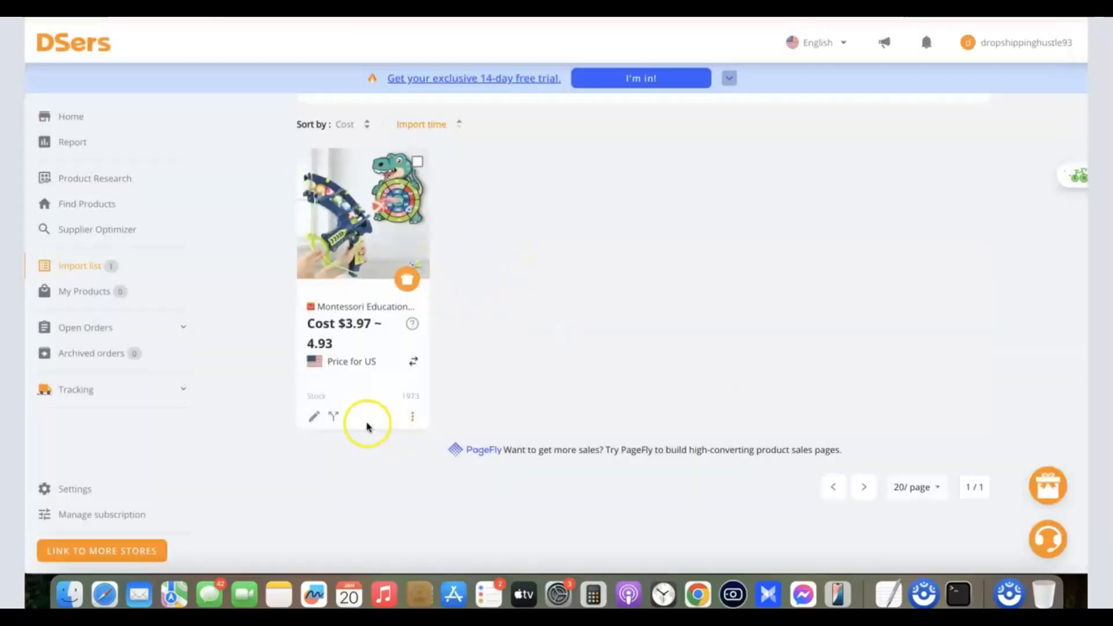
{"action": "left_click", "coordinate": [314, 416]}
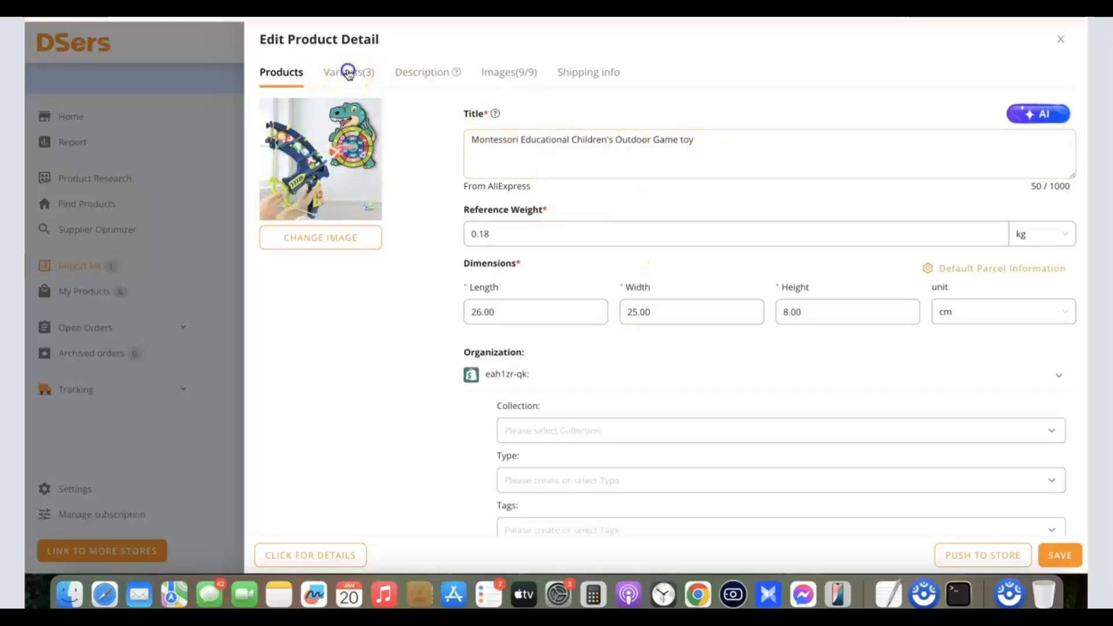
Delete the Blue and Orange variants, keeping only the green one at $4.93, and save.
{"action": "left_click", "coordinate": [348, 73]}
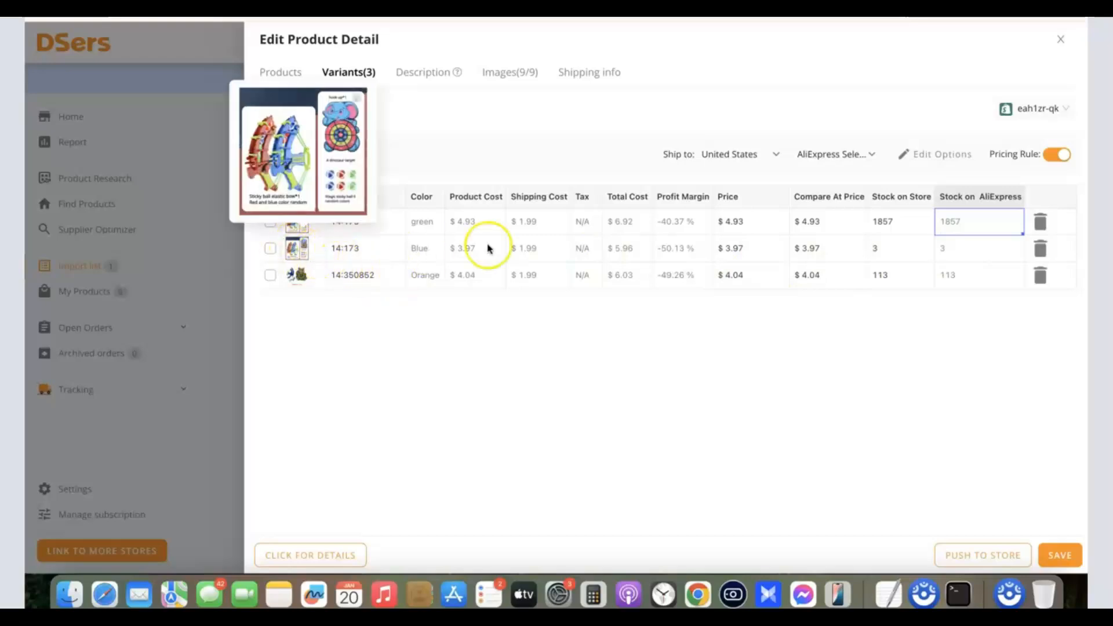
{"action": "left_click", "coordinate": [1041, 250]}
{"action": "left_click", "coordinate": [686, 154]}
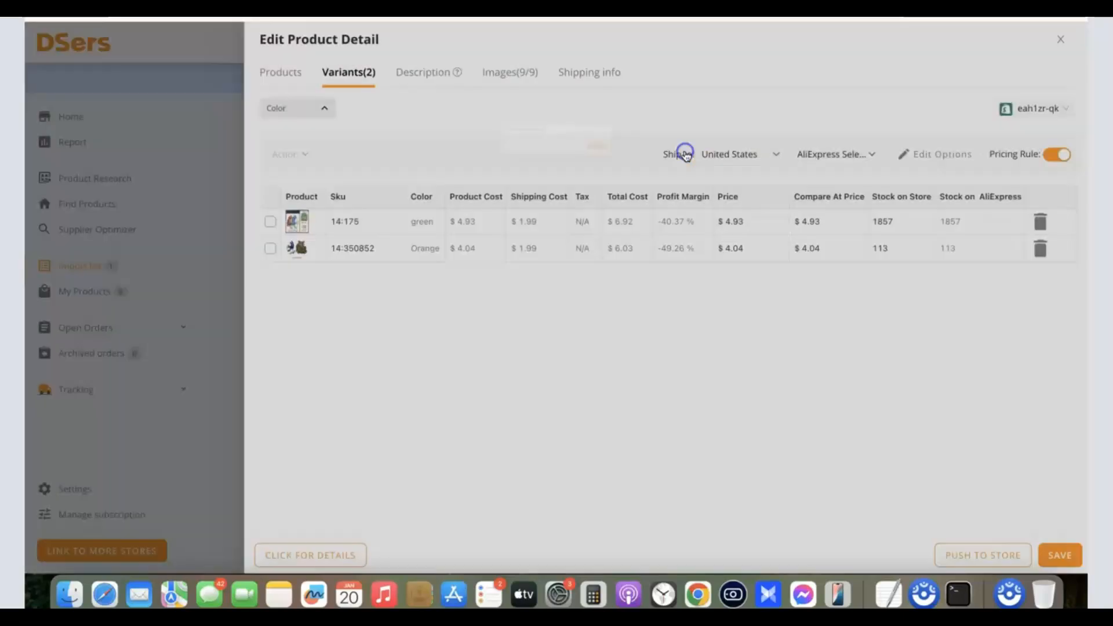
{"action": "left_click", "coordinate": [1043, 248]}
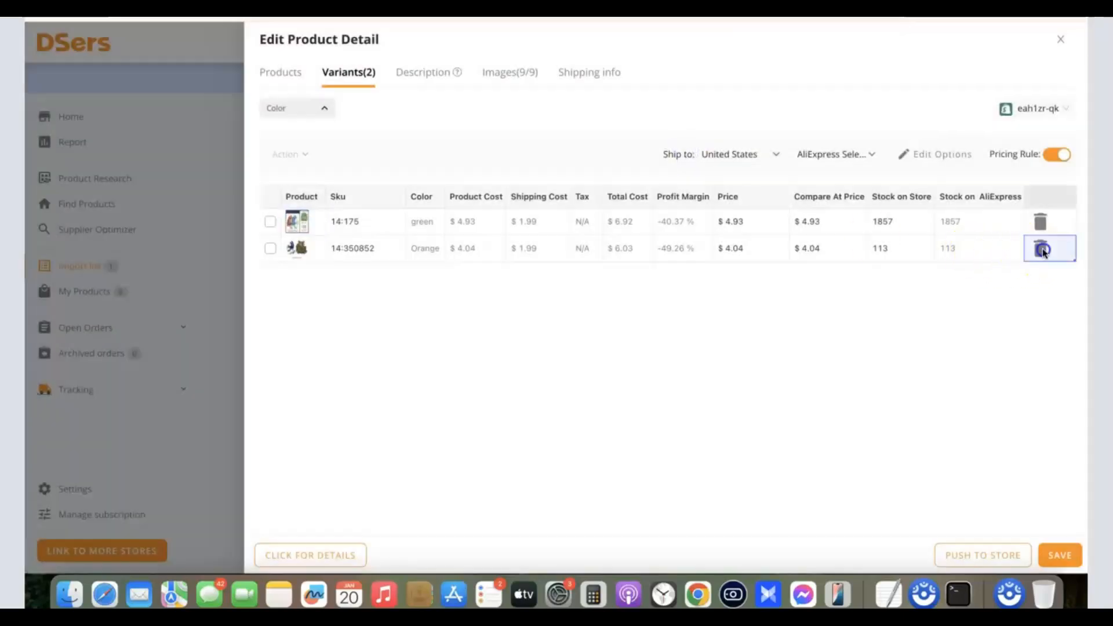
{"action": "left_click", "coordinate": [699, 155]}
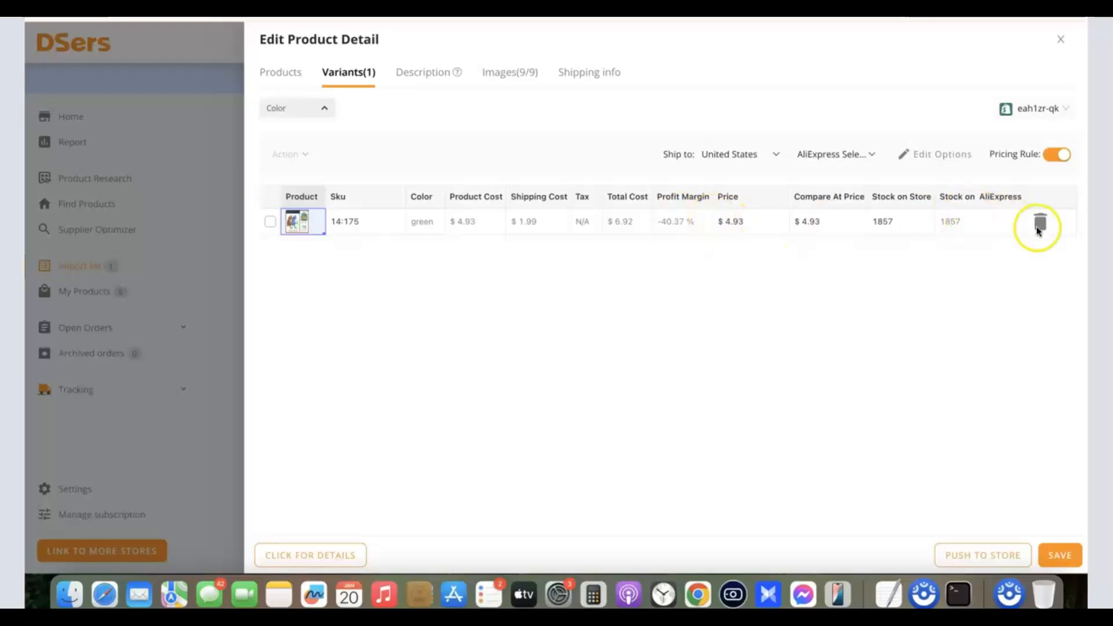
{"action": "left_click", "coordinate": [1063, 555]}
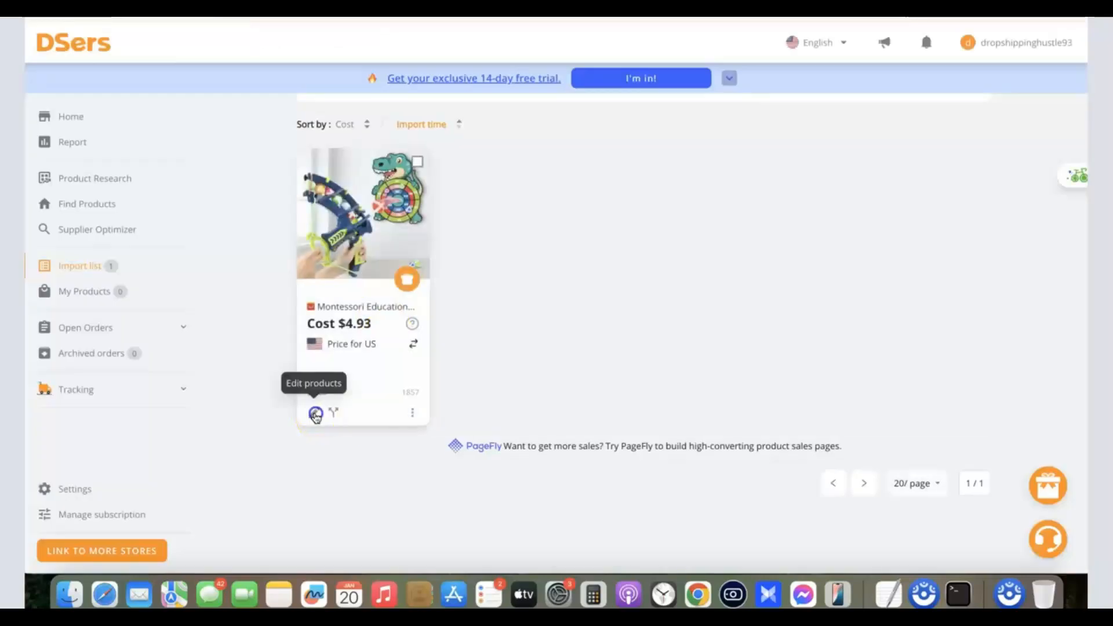
Reopen the toy's editor, check its single variant, and view the Description tab without using DSers AI.
{"action": "left_click", "coordinate": [314, 415]}
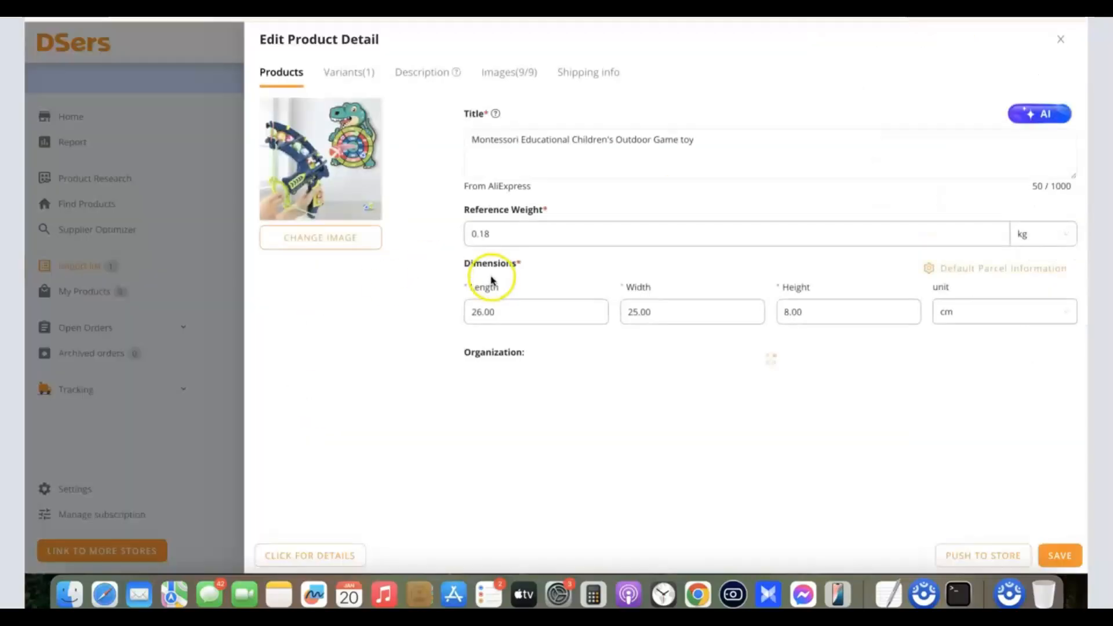
{"action": "left_click", "coordinate": [355, 75]}
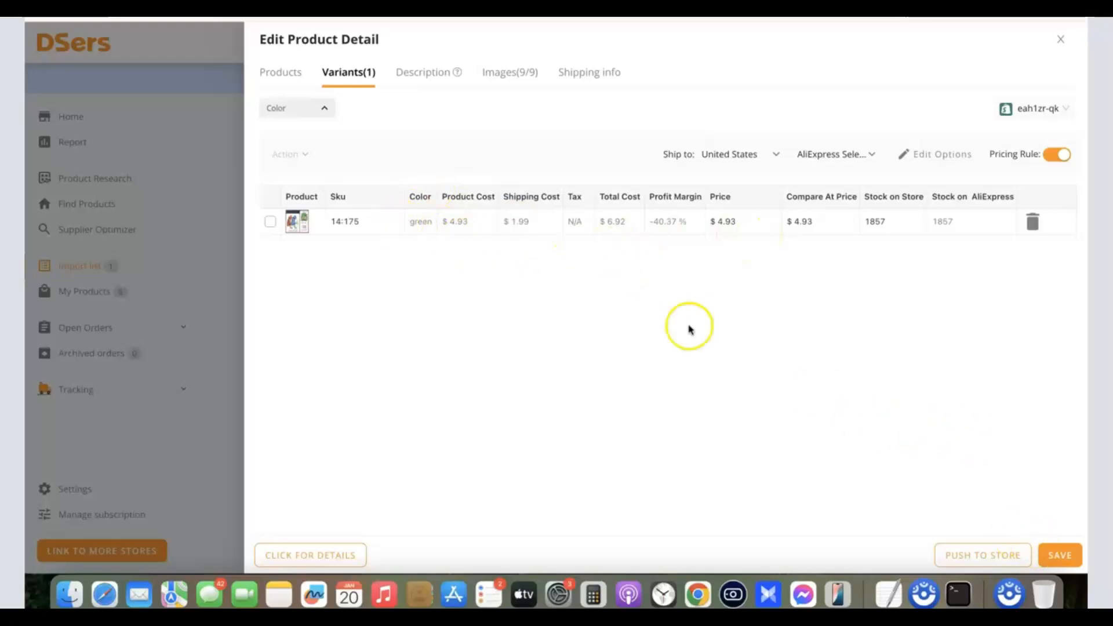
{"action": "left_click", "coordinate": [409, 70]}
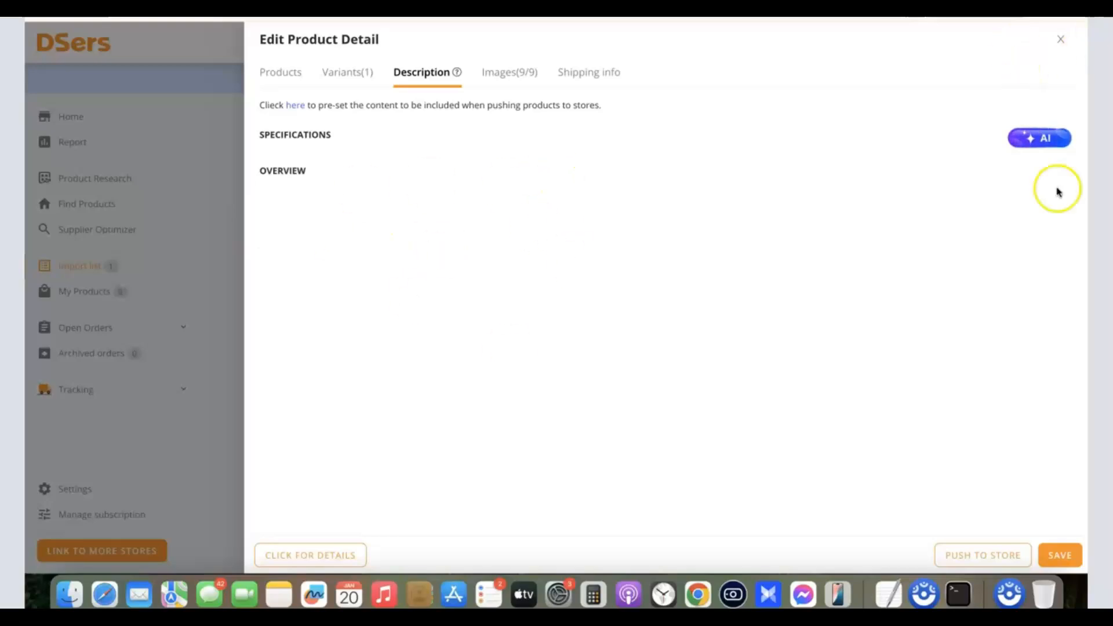
{"action": "left_click", "coordinate": [1052, 141]}
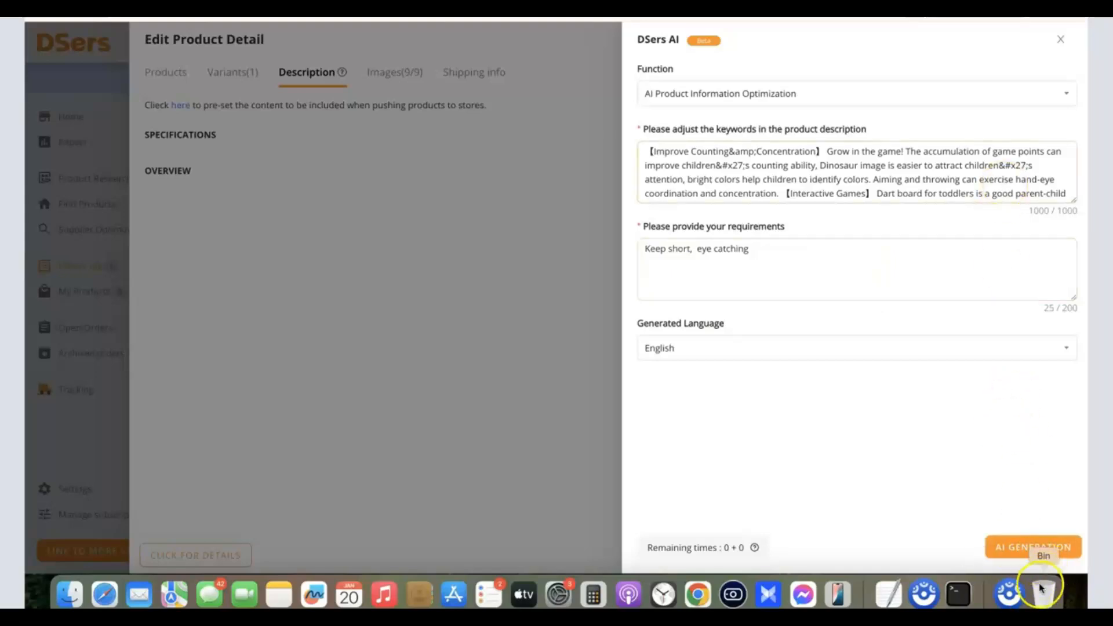
{"action": "left_click", "coordinate": [1062, 39]}
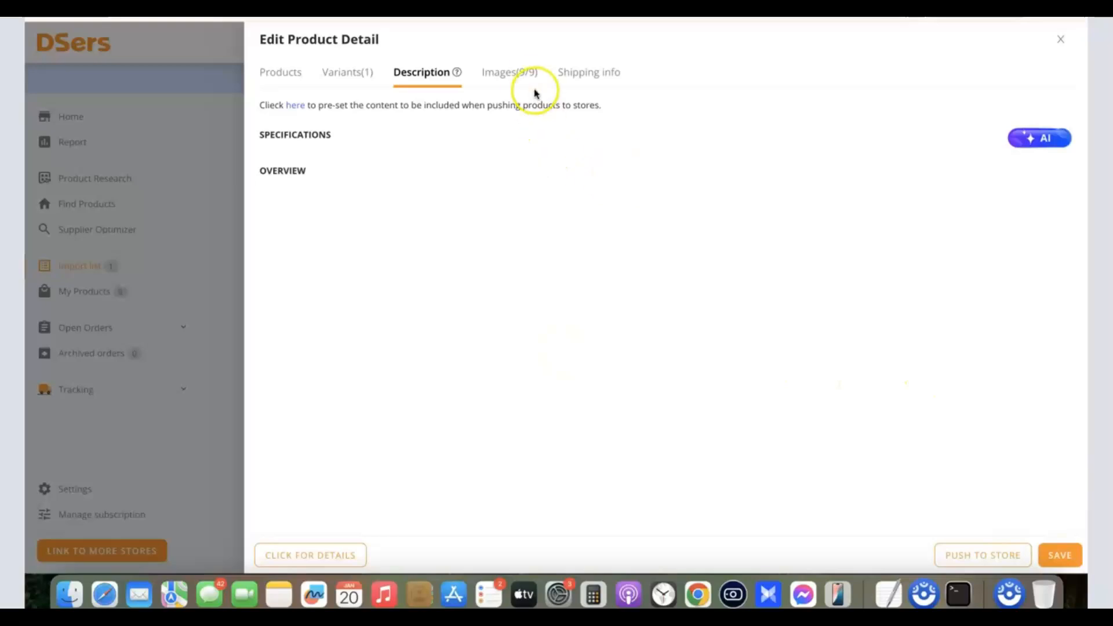
Review the Images (9/9) and Shipping info tabs, then save the toy product.
{"action": "left_click", "coordinate": [508, 70]}
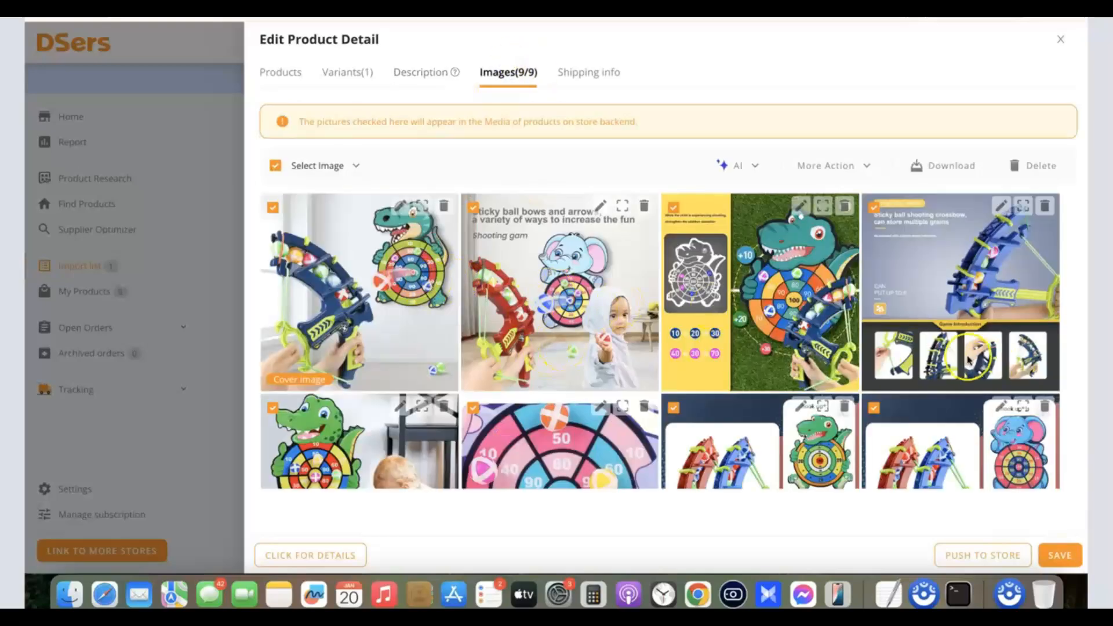
{"action": "scroll", "coordinate": [877, 278], "scroll_direction": "down", "scroll_amount": 3}
{"action": "scroll", "coordinate": [876, 282], "scroll_direction": "down", "scroll_amount": 1}
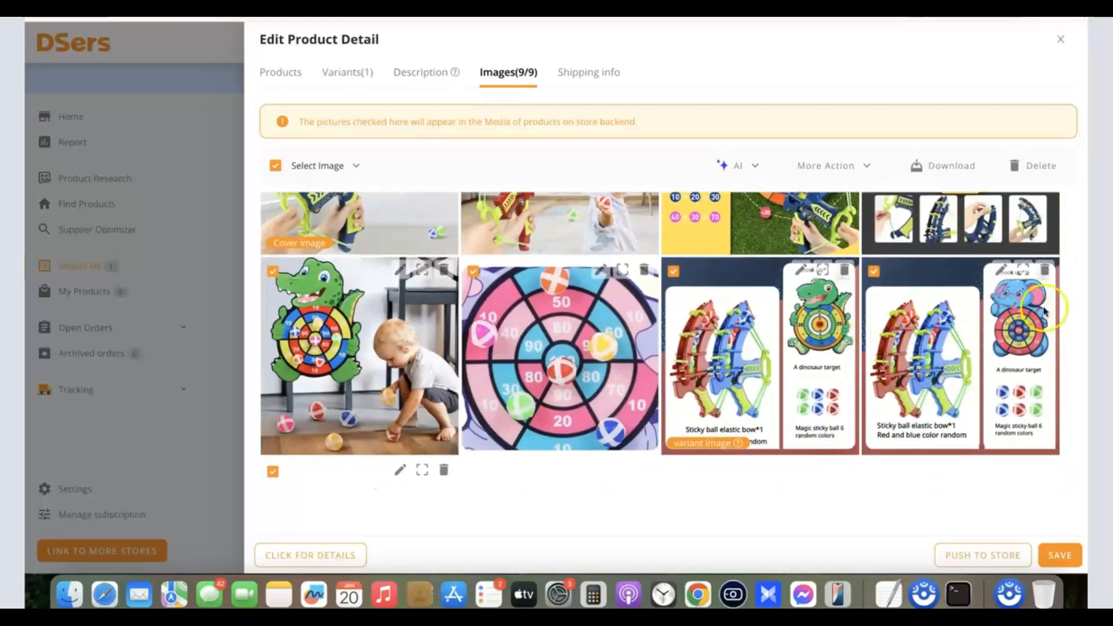
{"action": "scroll", "coordinate": [632, 324], "scroll_direction": "up", "scroll_amount": 3}
{"action": "left_click", "coordinate": [589, 72]}
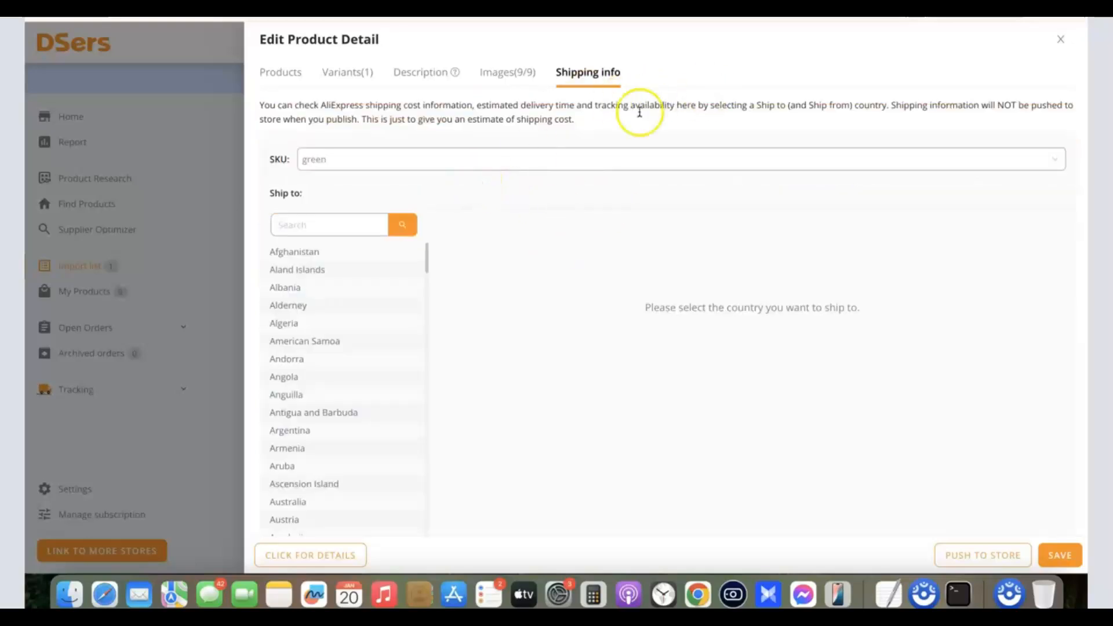
{"action": "scroll", "coordinate": [730, 204], "scroll_direction": "down", "scroll_amount": 2}
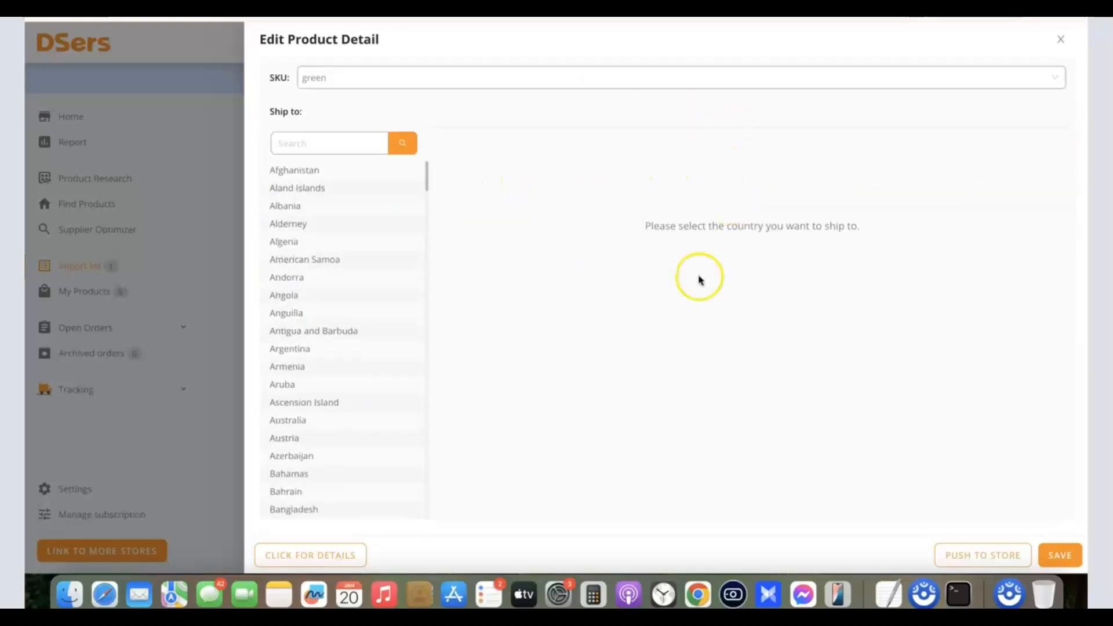
{"action": "scroll", "coordinate": [699, 278], "scroll_direction": "up", "scroll_amount": 2}
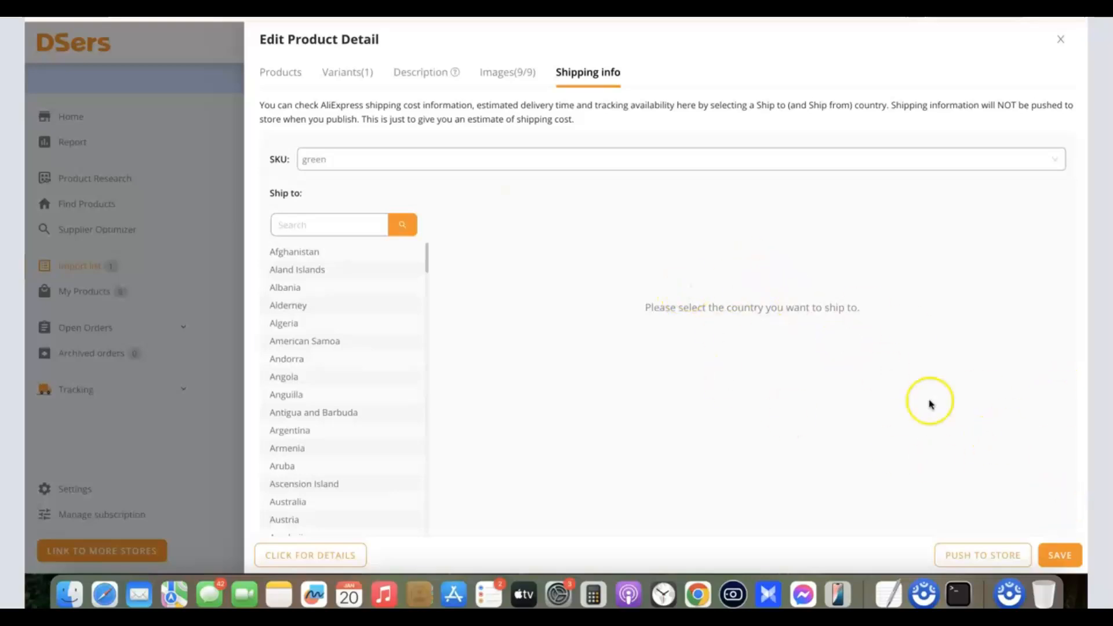
{"action": "left_click", "coordinate": [1059, 555]}
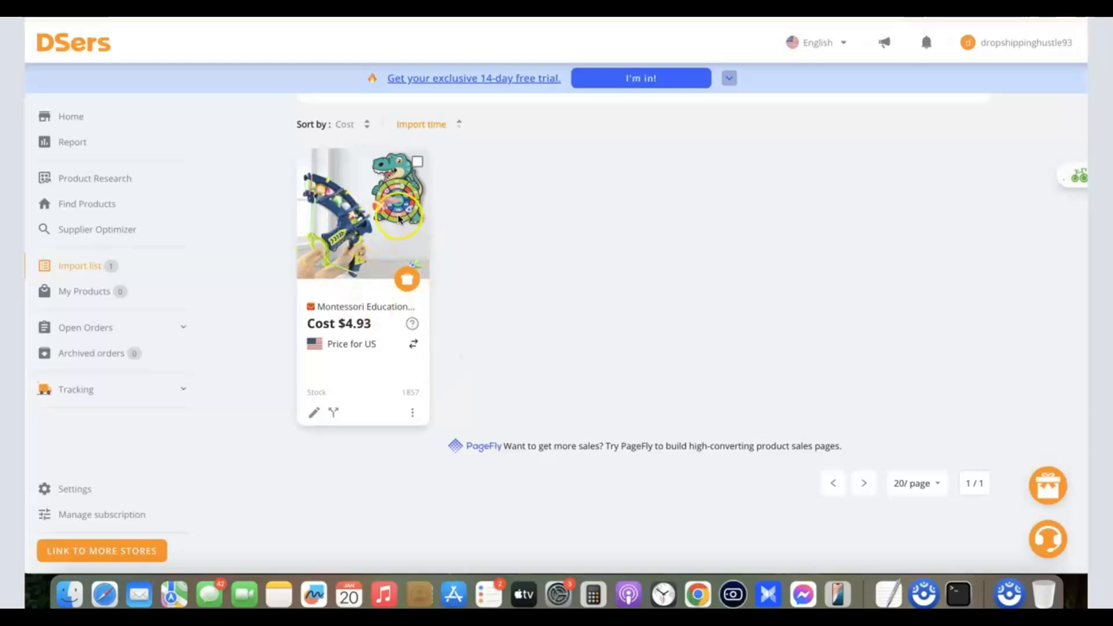
Push the toy product to the linked Shopify store at $4.93.
{"action": "left_click", "coordinate": [406, 278]}
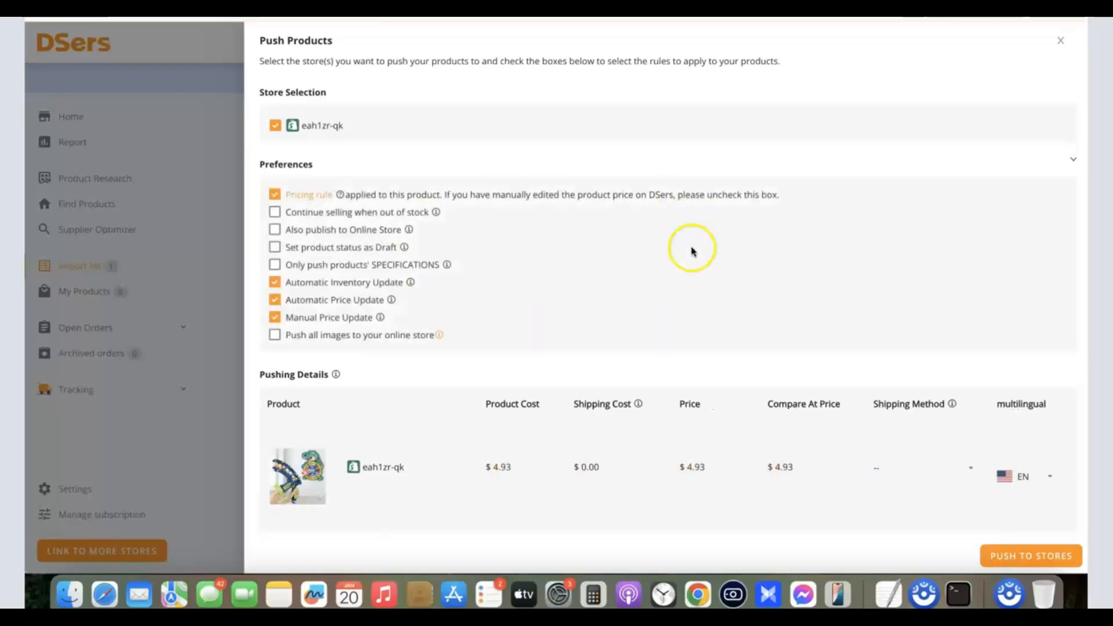
{"action": "scroll", "coordinate": [742, 308], "scroll_direction": "down", "scroll_amount": 1}
{"action": "scroll", "coordinate": [742, 309], "scroll_direction": "down", "scroll_amount": 3}
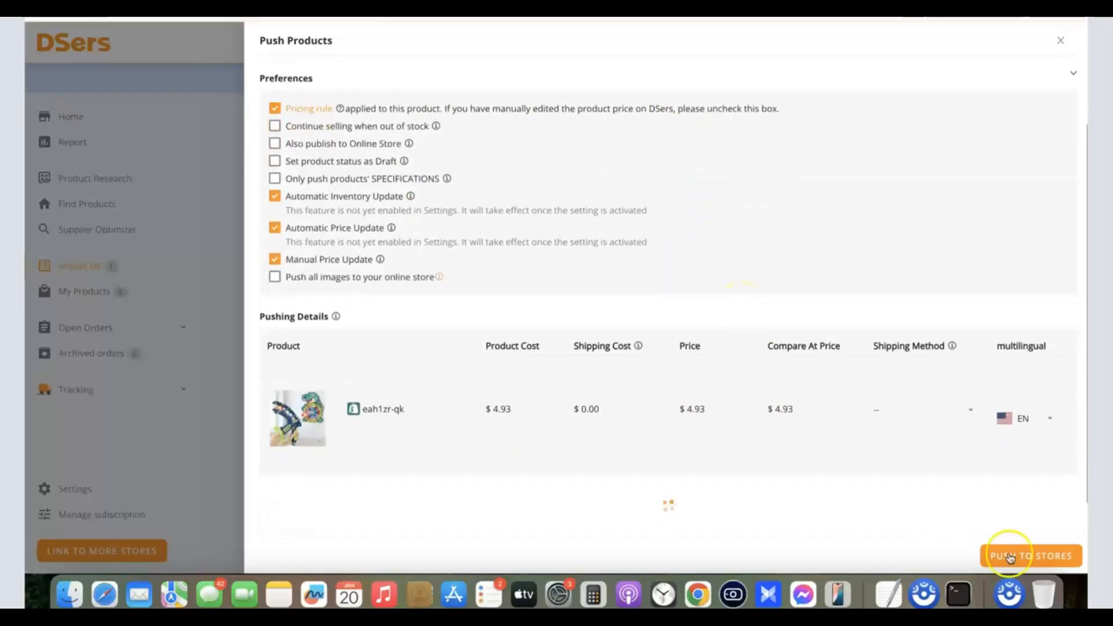
{"action": "left_click", "coordinate": [1021, 558]}
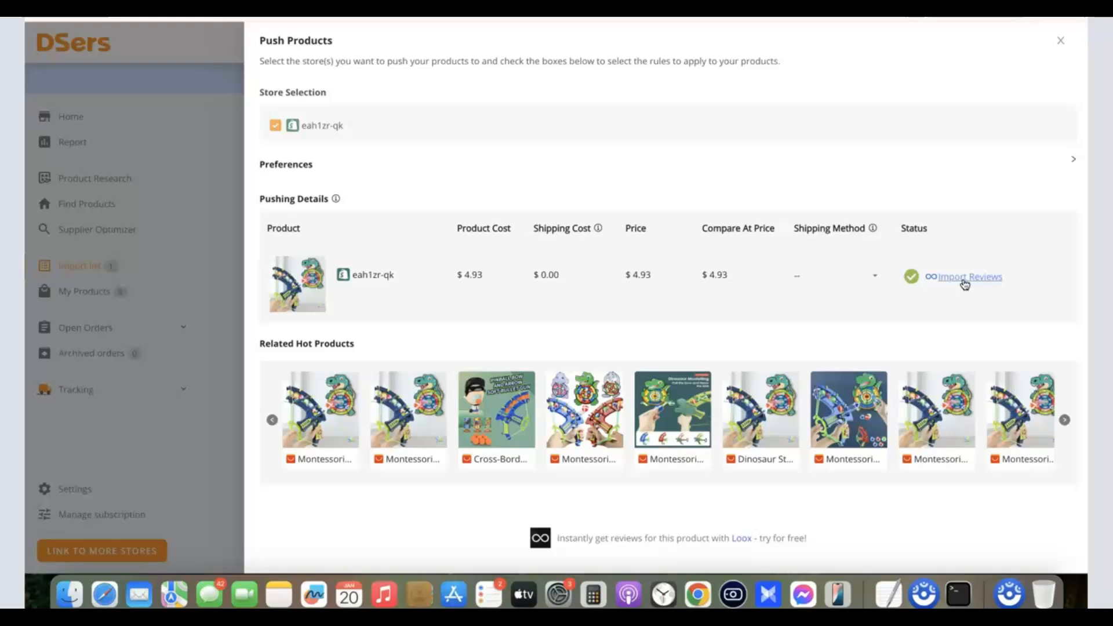
Import reviews for the newly pushed toy product.
{"action": "left_click", "coordinate": [794, 128]}
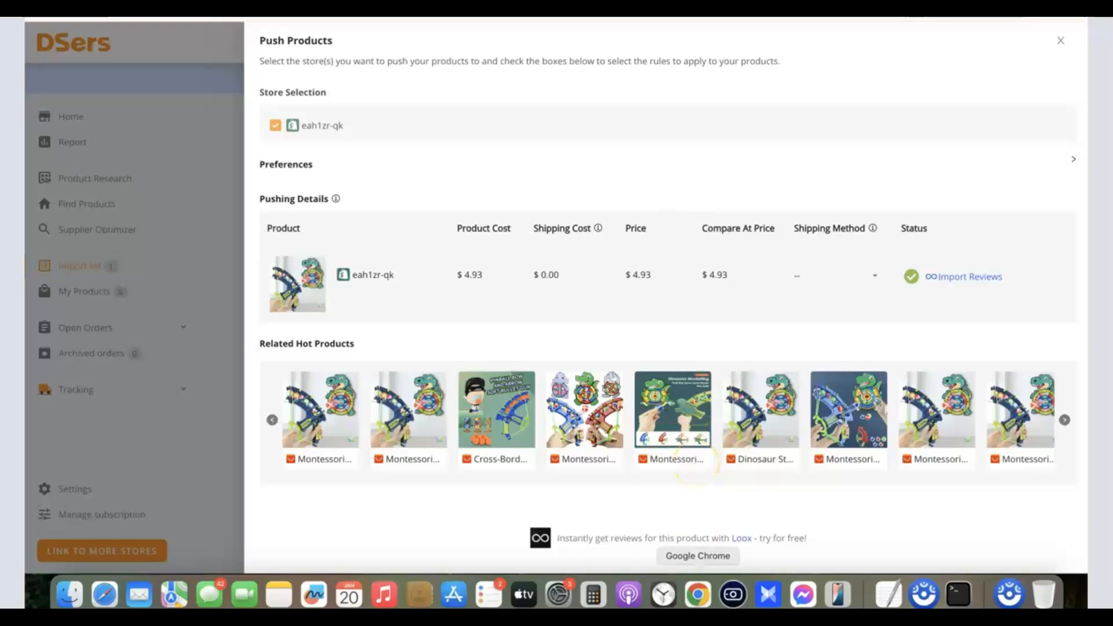
{"action": "scroll", "coordinate": [681, 524], "scroll_direction": "up", "scroll_amount": 3}
{"action": "scroll", "coordinate": [681, 525], "scroll_direction": "down", "scroll_amount": 2}
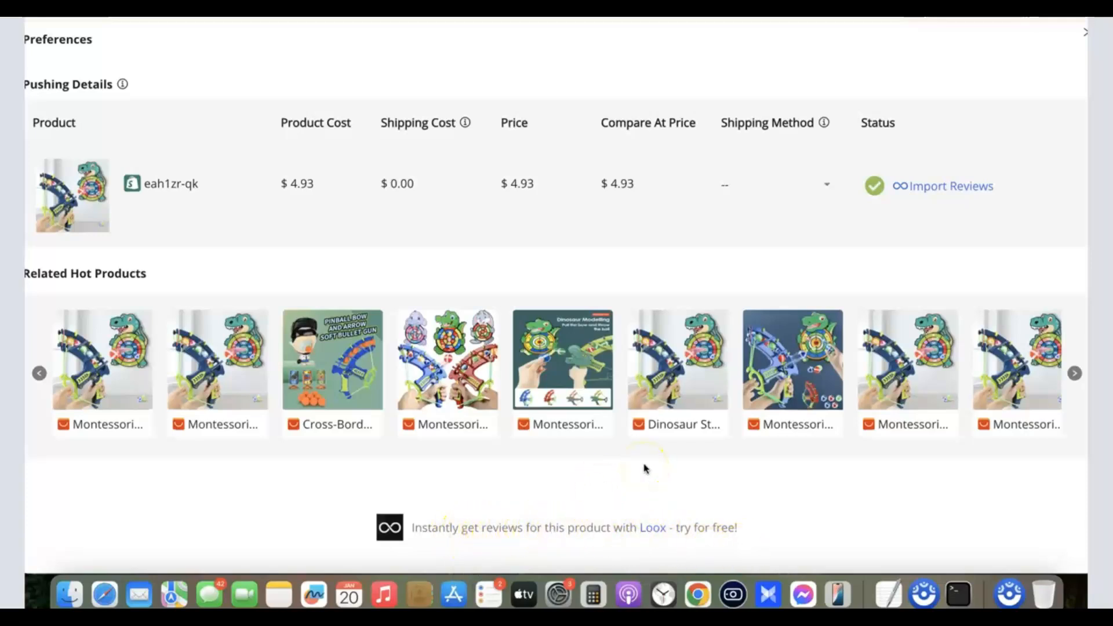
{"action": "scroll", "coordinate": [674, 495], "scroll_direction": "down", "scroll_amount": 3}
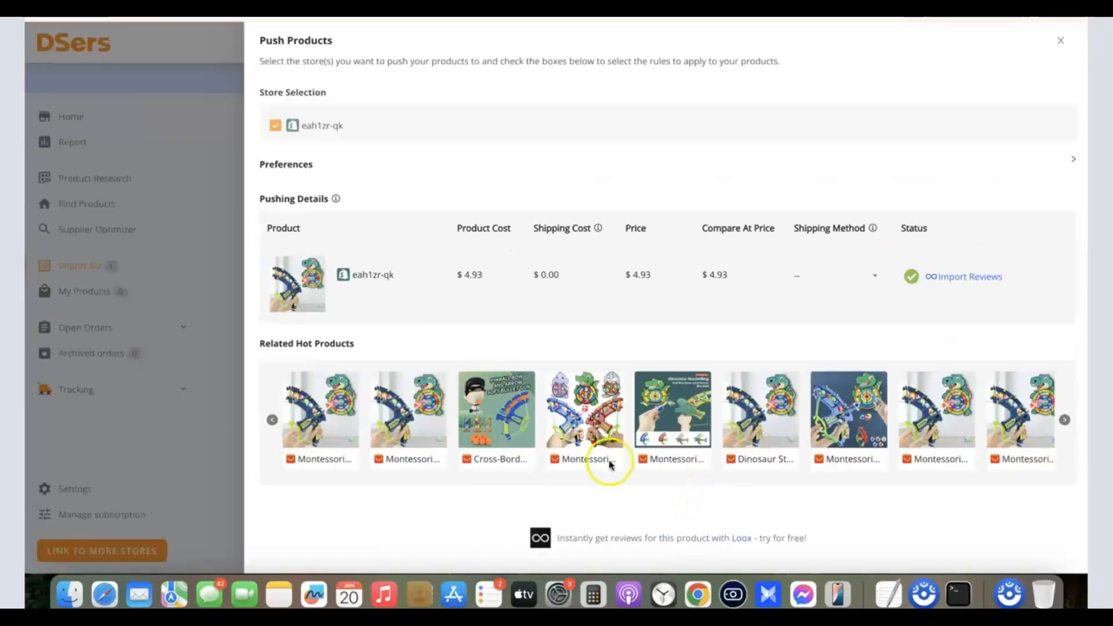
{"action": "left_click", "coordinate": [960, 280]}
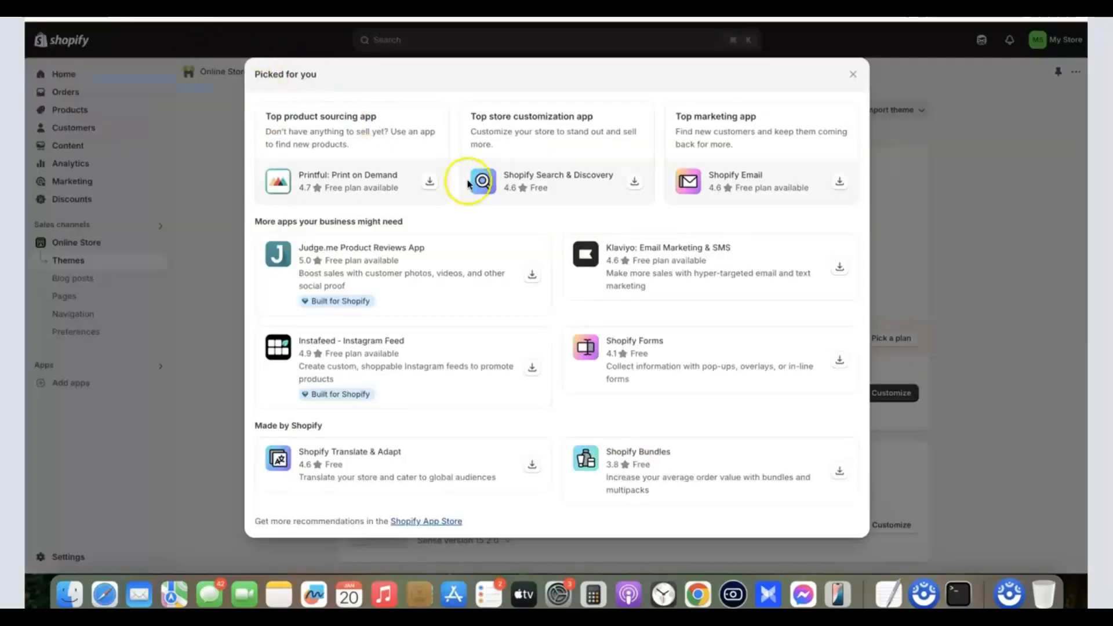
Dismiss the Picked for you popup and go to the Shopify Products list.
{"action": "left_click", "coordinate": [853, 74]}
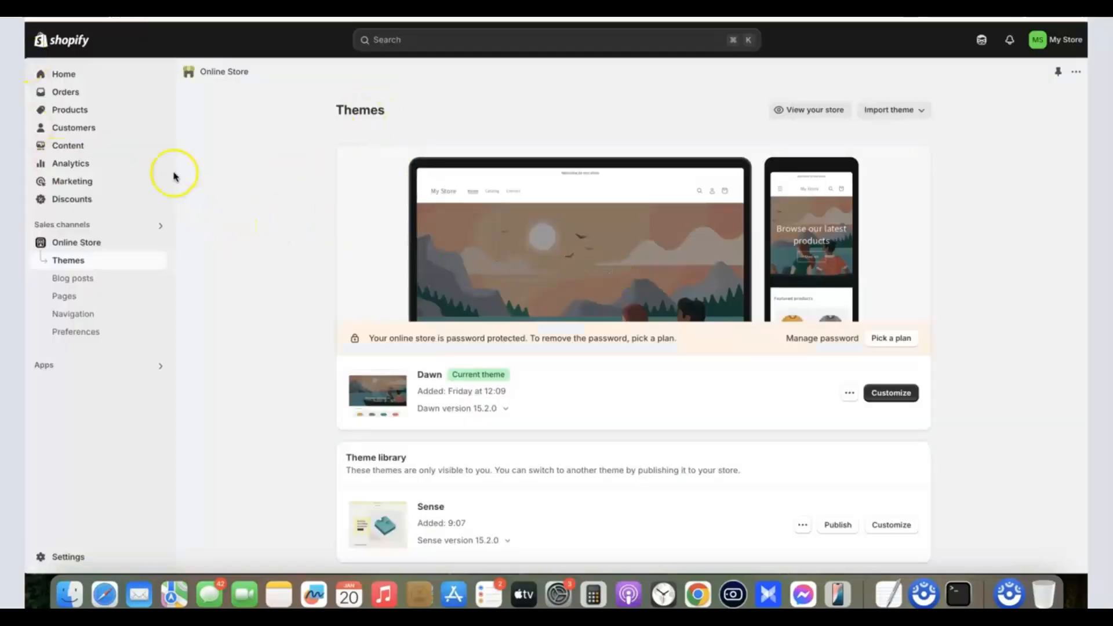
{"action": "left_click", "coordinate": [52, 109]}
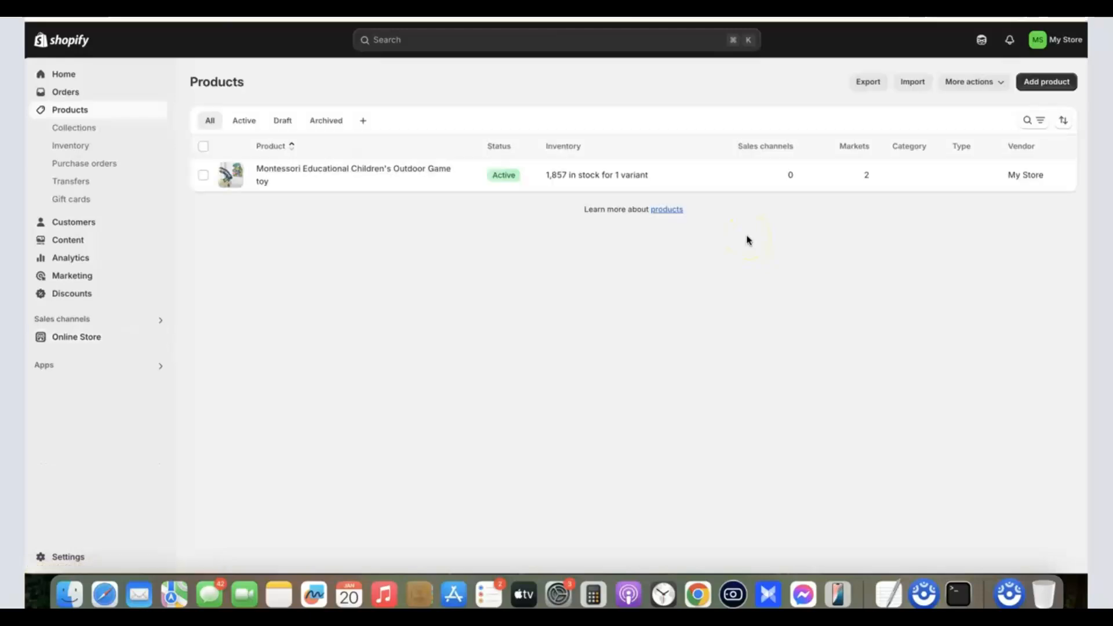
{"action": "left_click", "coordinate": [474, 176]}
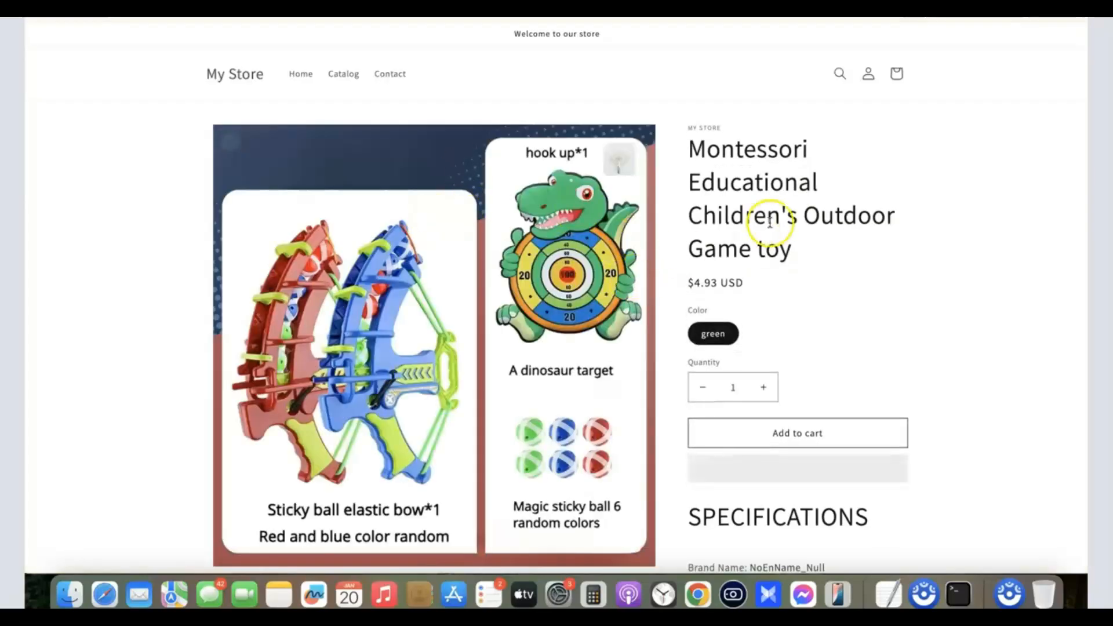
{"action": "scroll", "coordinate": [770, 223], "scroll_direction": "down", "scroll_amount": 10}
{"action": "scroll", "coordinate": [770, 226], "scroll_direction": "down", "scroll_amount": 10}
{"action": "scroll", "coordinate": [770, 267], "scroll_direction": "up", "scroll_amount": 12}
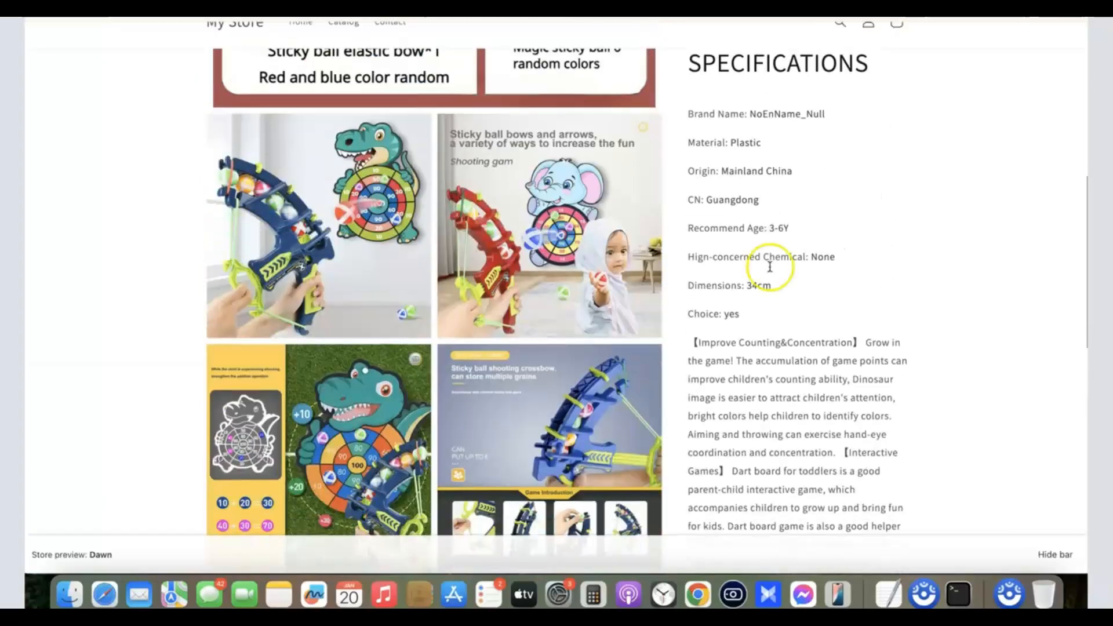
{"action": "scroll", "coordinate": [840, 323], "scroll_direction": "down", "scroll_amount": 10}
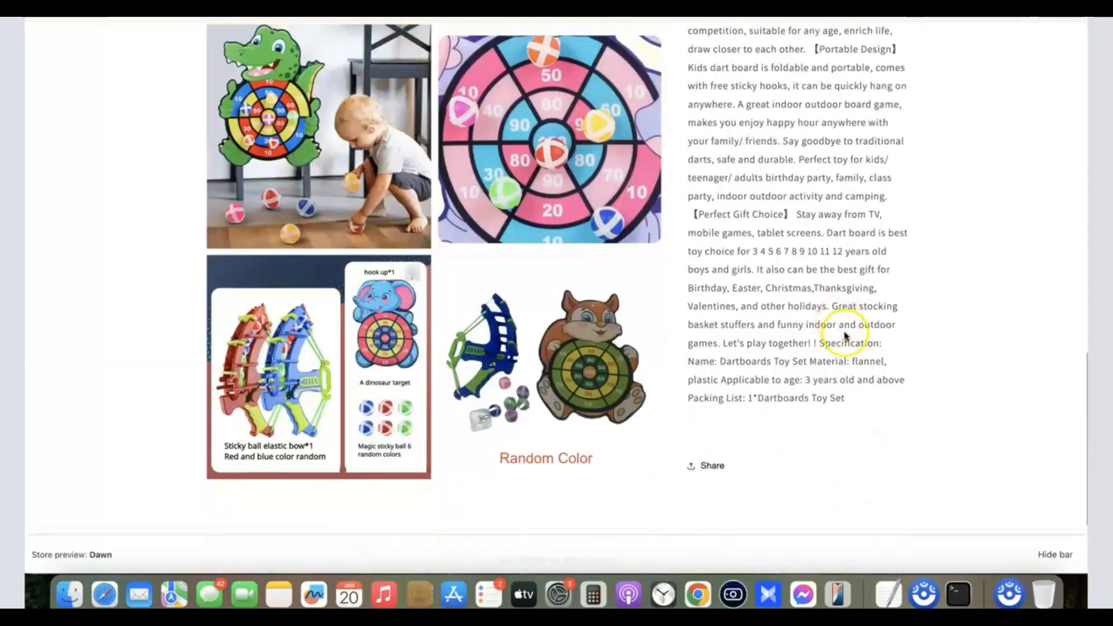
{"action": "scroll", "coordinate": [858, 286], "scroll_direction": "down", "scroll_amount": 3}
{"action": "scroll", "coordinate": [833, 281], "scroll_direction": "up", "scroll_amount": 1}
{"action": "scroll", "coordinate": [798, 262], "scroll_direction": "up", "scroll_amount": 4}
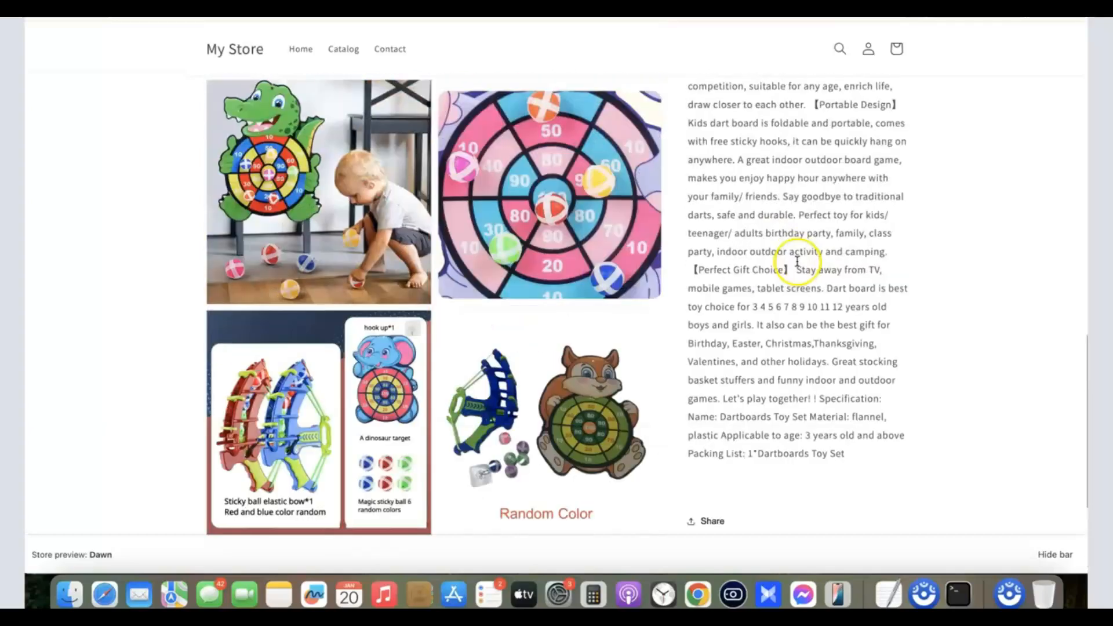
{"action": "scroll", "coordinate": [798, 262], "scroll_direction": "up", "scroll_amount": 15}
{"action": "left_click", "coordinate": [261, 18]}
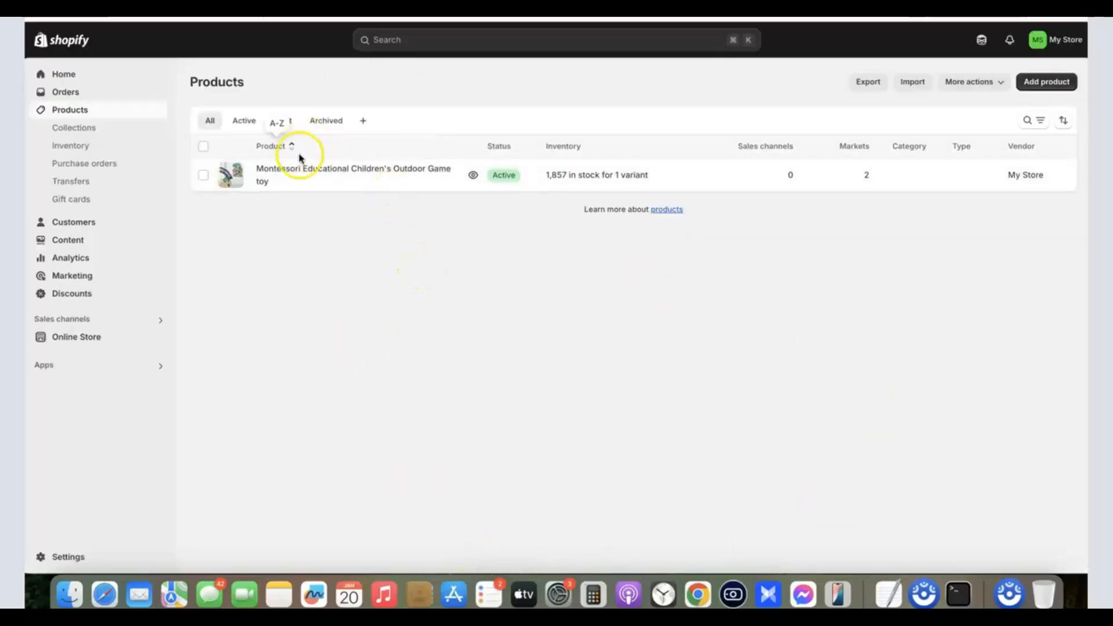
Open the Montessori toy's product page and look over its description, media and status.
{"action": "left_click", "coordinate": [368, 166]}
{"action": "scroll", "coordinate": [522, 271], "scroll_direction": "down", "scroll_amount": 10}
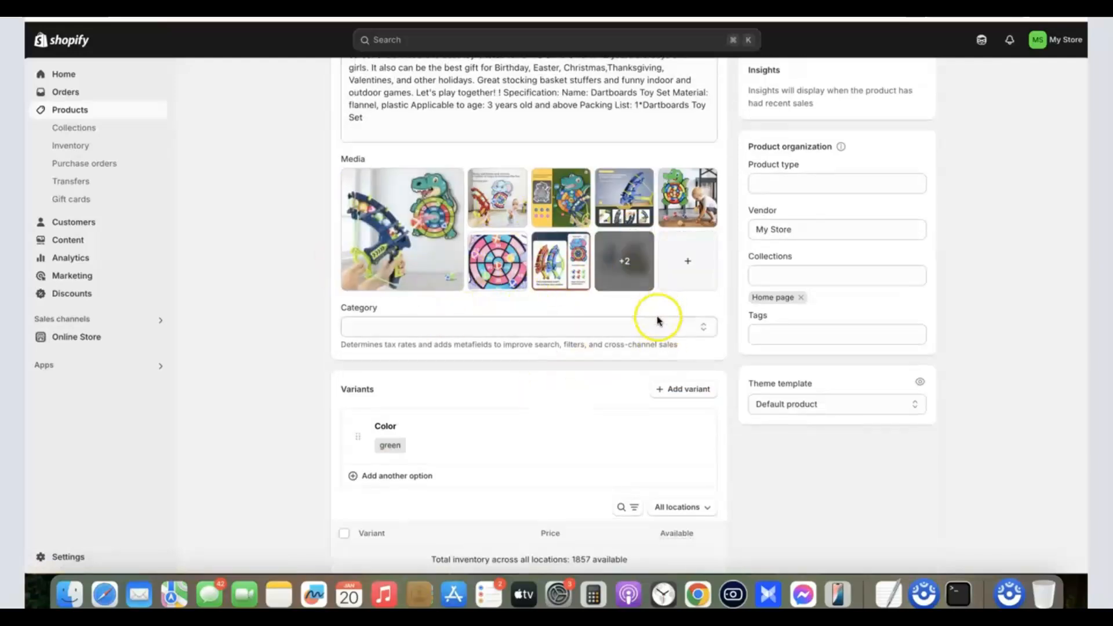
{"action": "scroll", "coordinate": [529, 355], "scroll_direction": "down", "scroll_amount": 5}
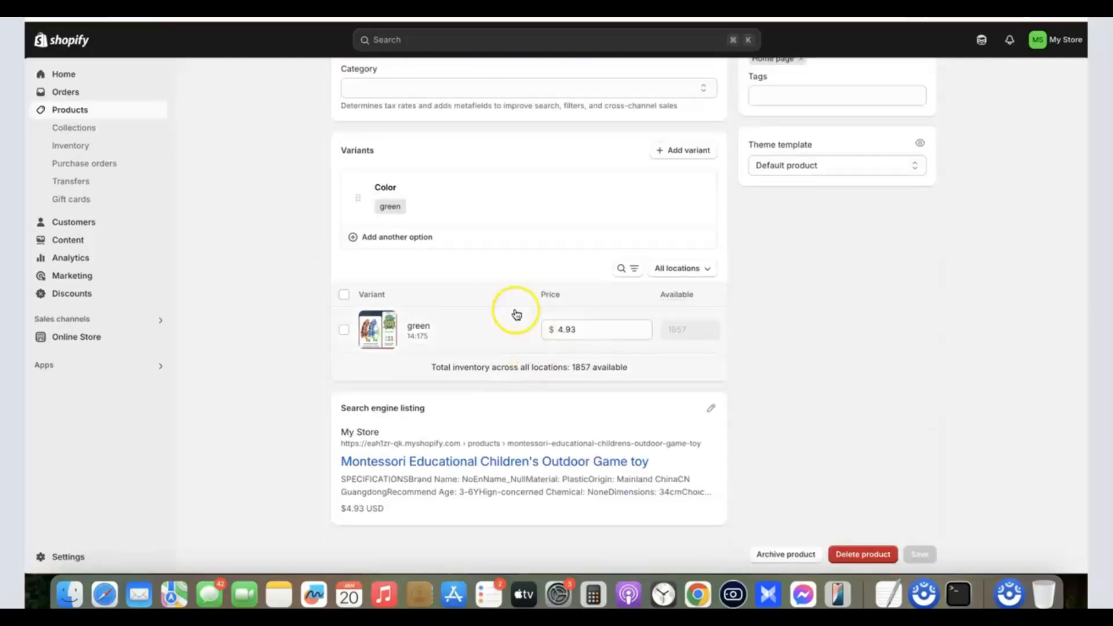
{"action": "scroll", "coordinate": [517, 316], "scroll_direction": "up", "scroll_amount": 10}
{"action": "scroll", "coordinate": [520, 315], "scroll_direction": "up", "scroll_amount": 10}
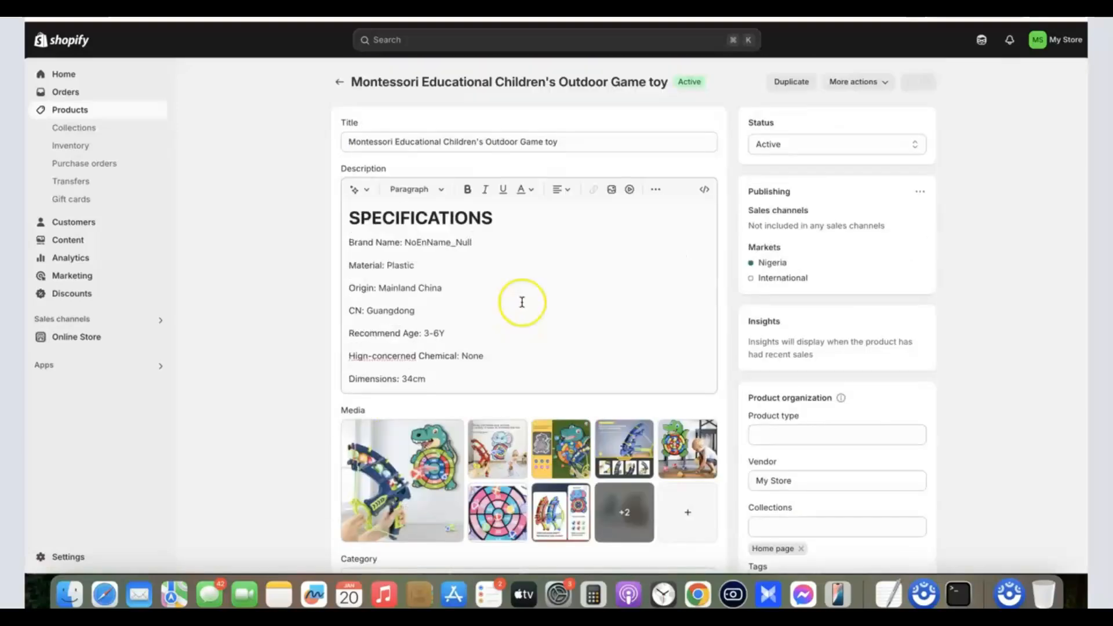